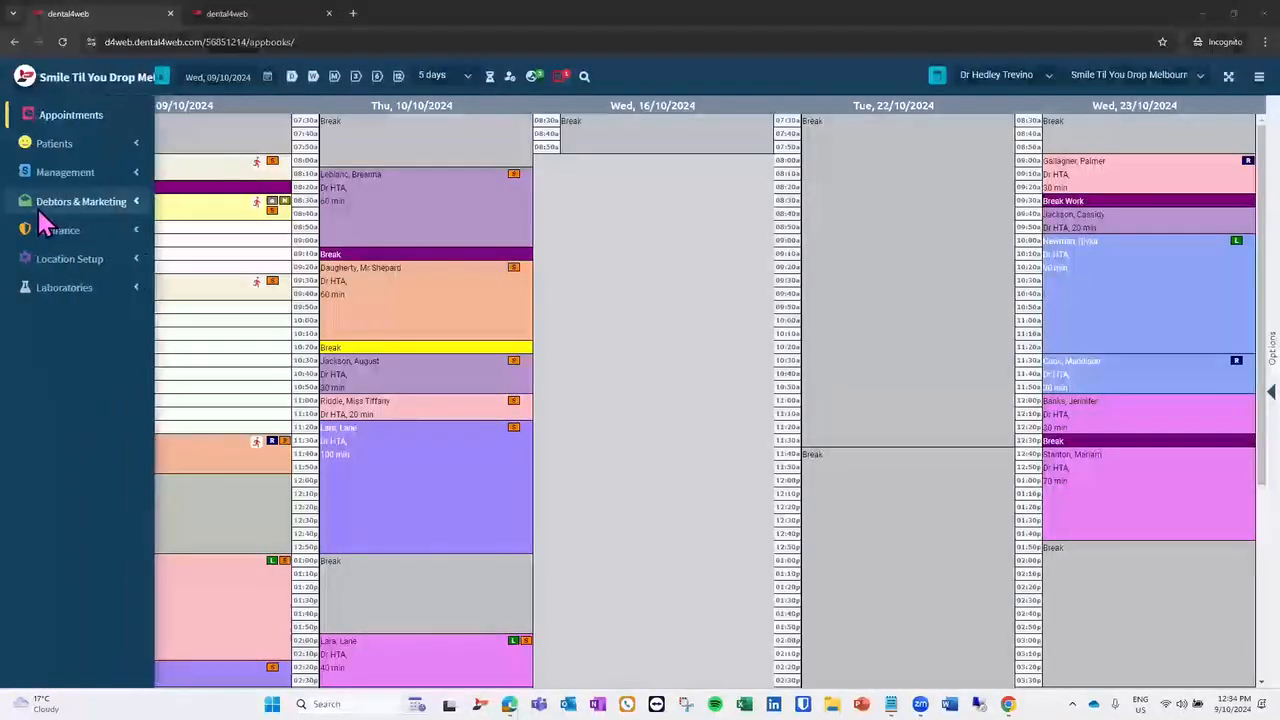
Open the Recalls page under Debtors & Marketing and name the new batch October 2024.
click(42, 203)
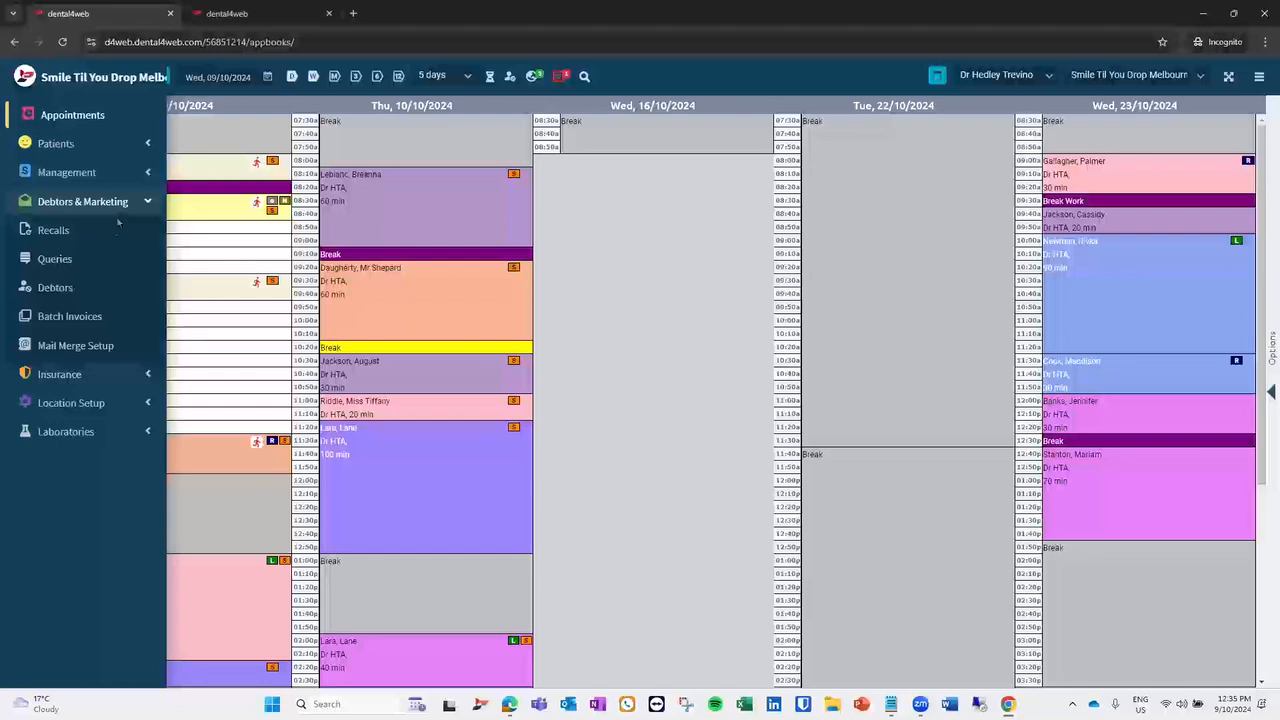
click(115, 231)
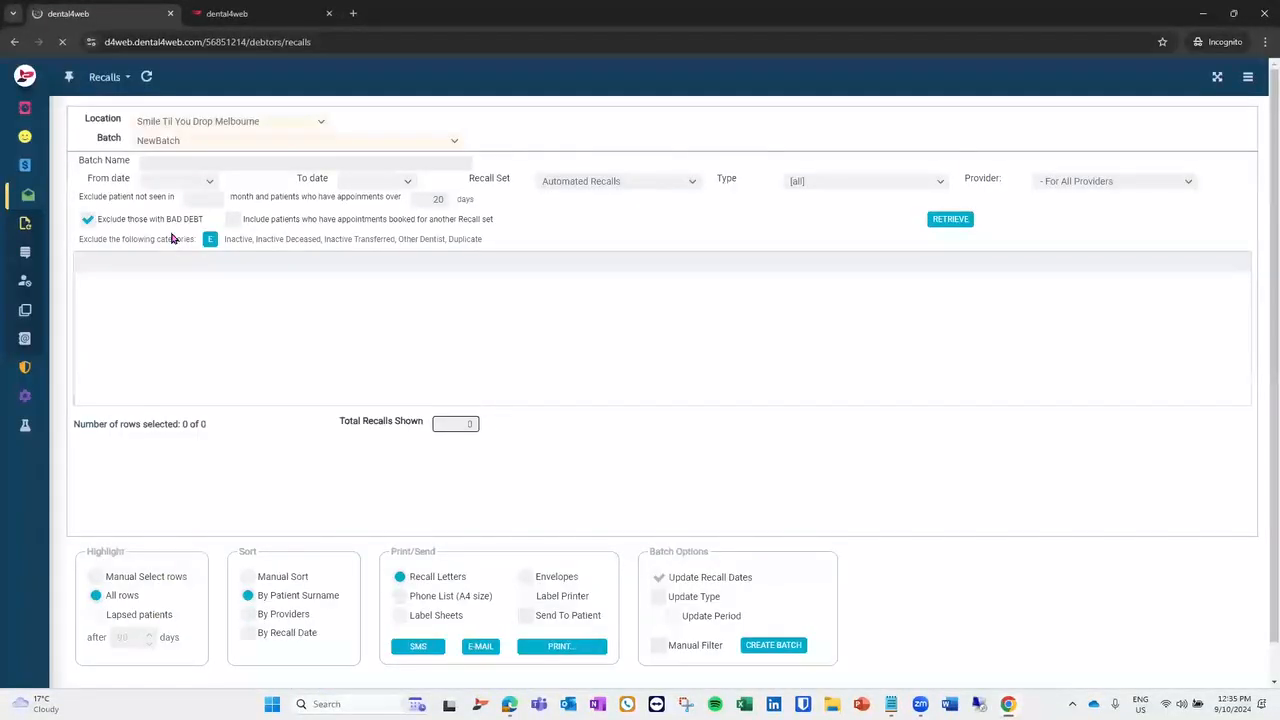
click(171, 162)
text(October 2024)
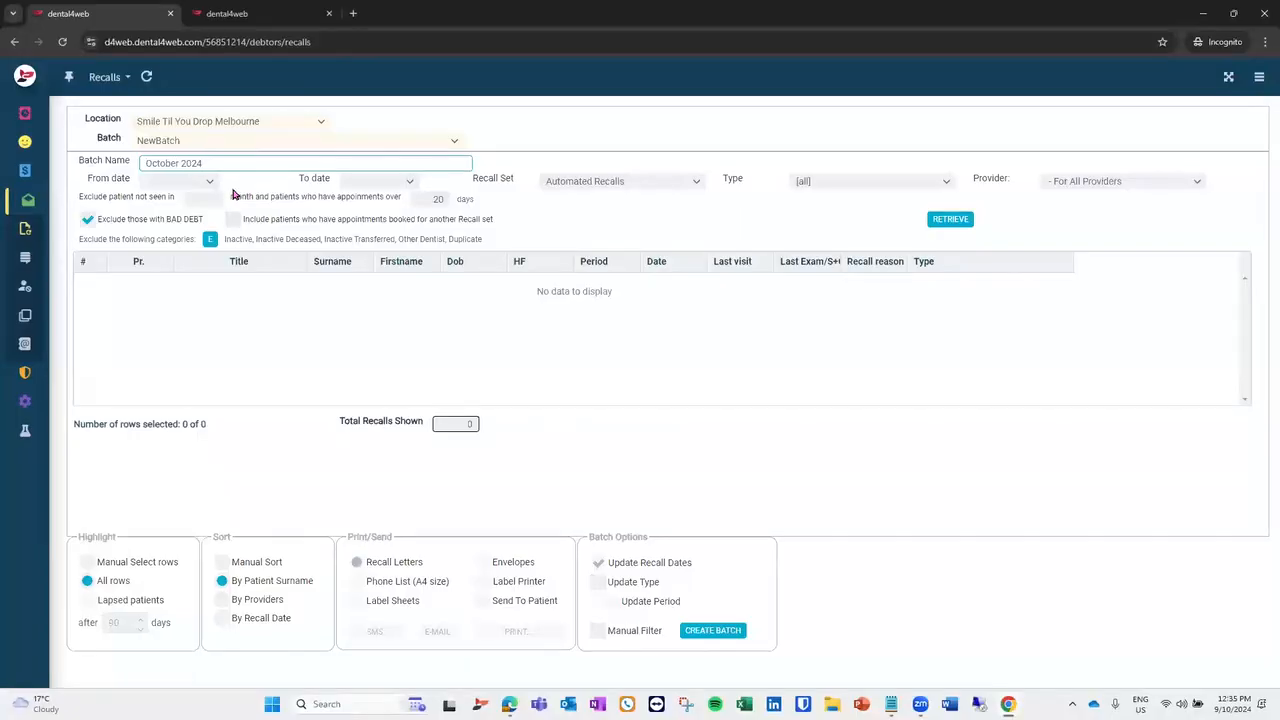
Set the recall batch's date range from 01/10/2024 to 31/10/2024.
click(208, 186)
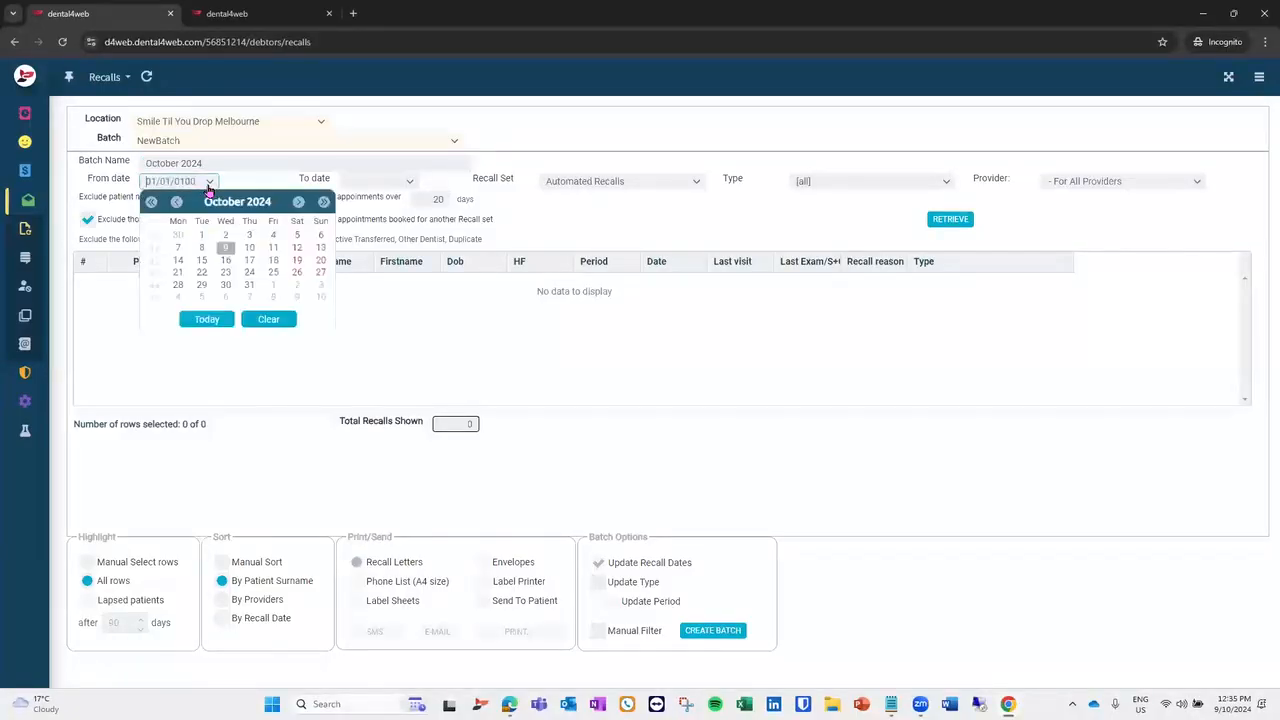
click(203, 238)
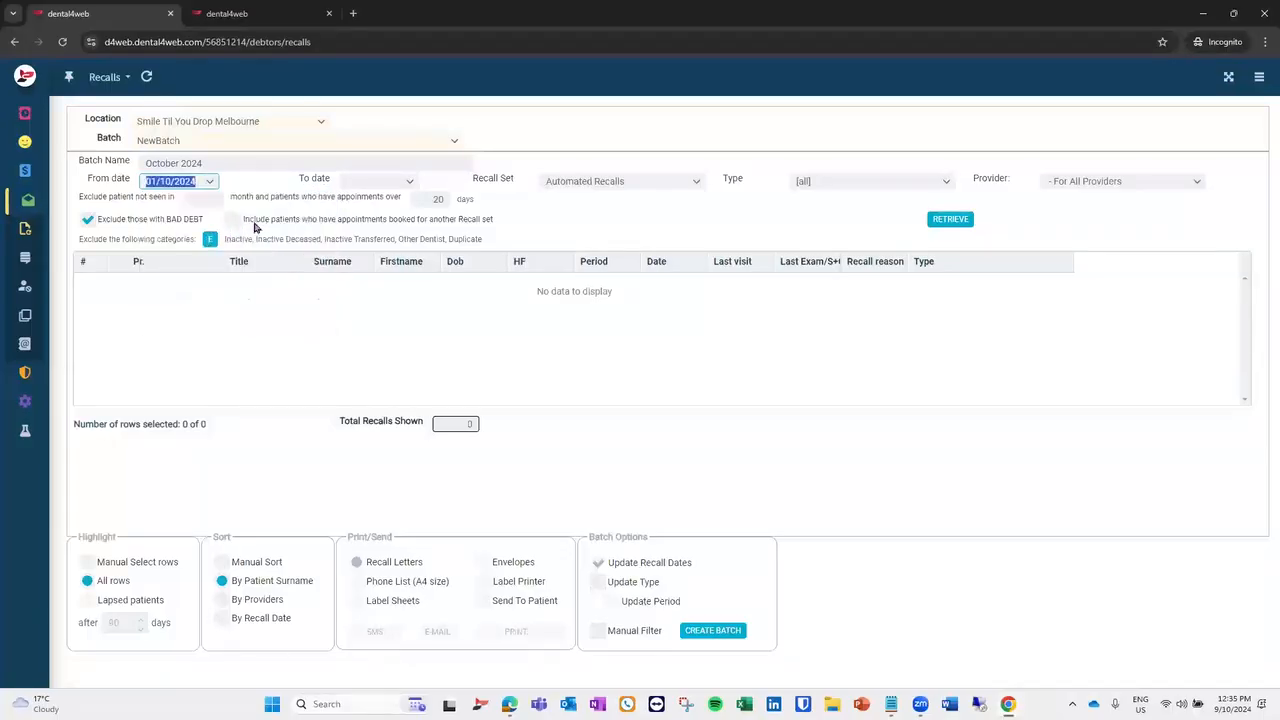
click(405, 187)
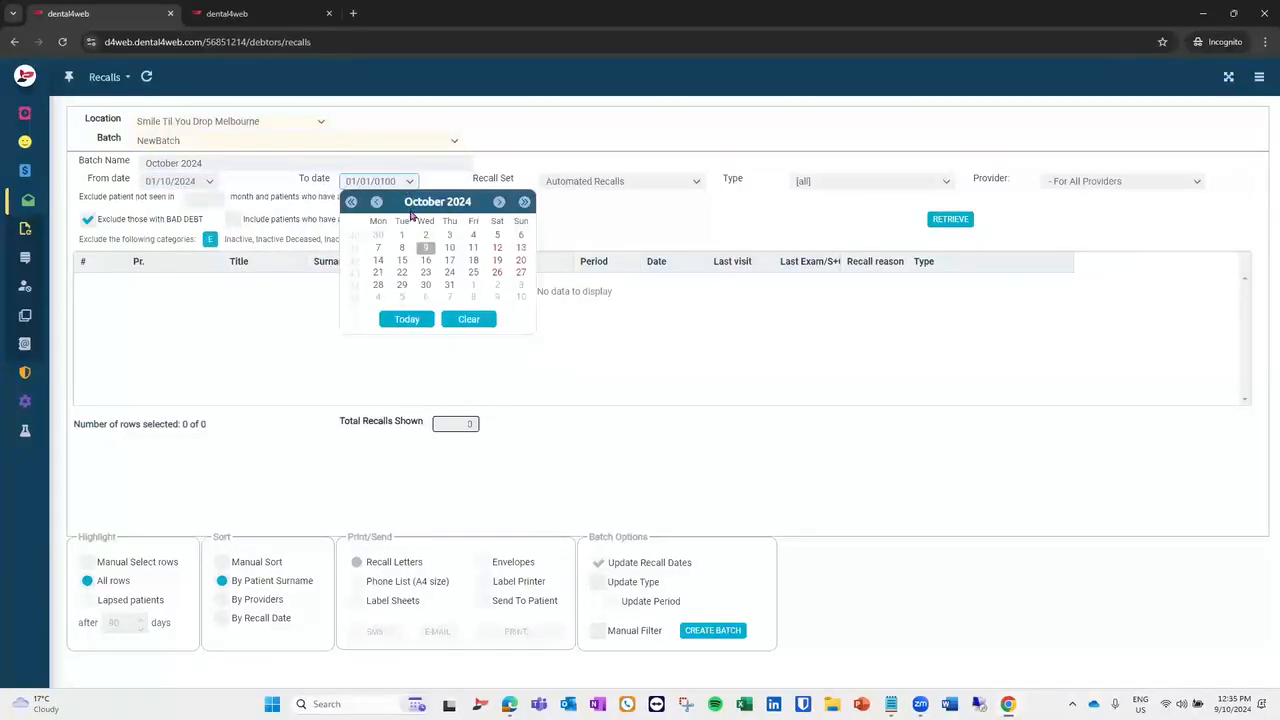
click(449, 284)
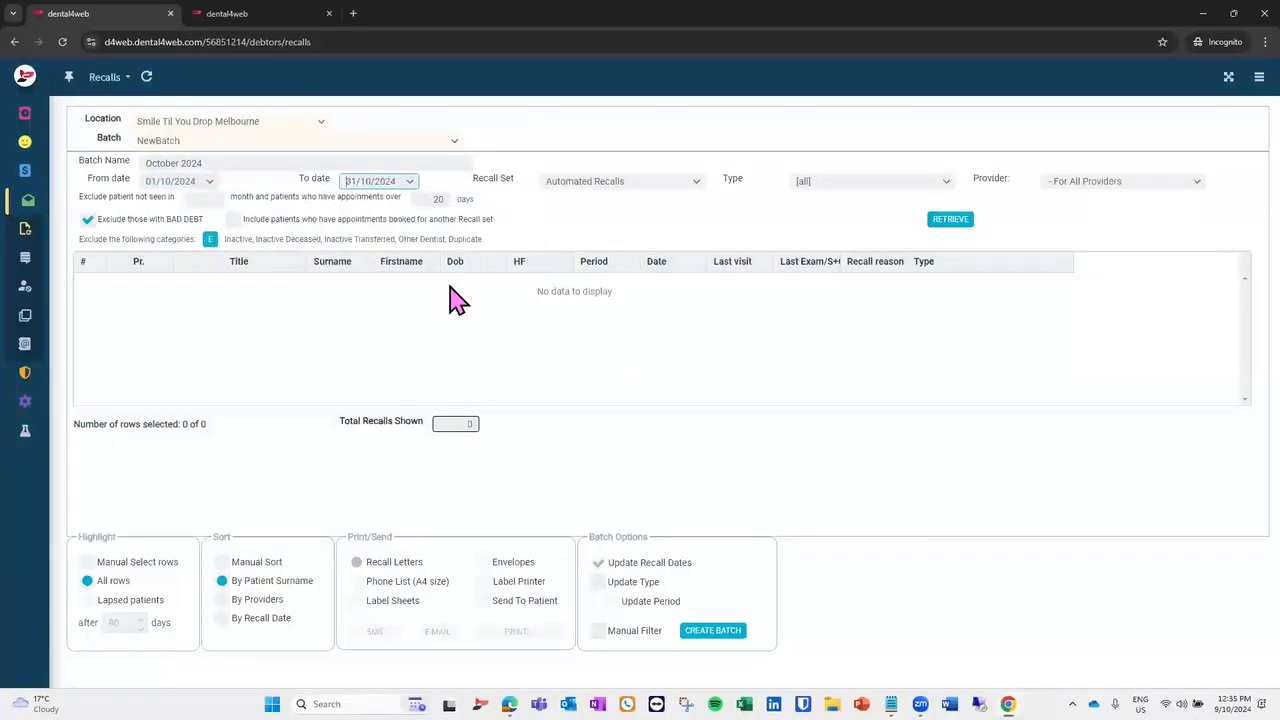
Set the batch's recall set to Manual Recalls and its type to 1st Reminder.
click(696, 188)
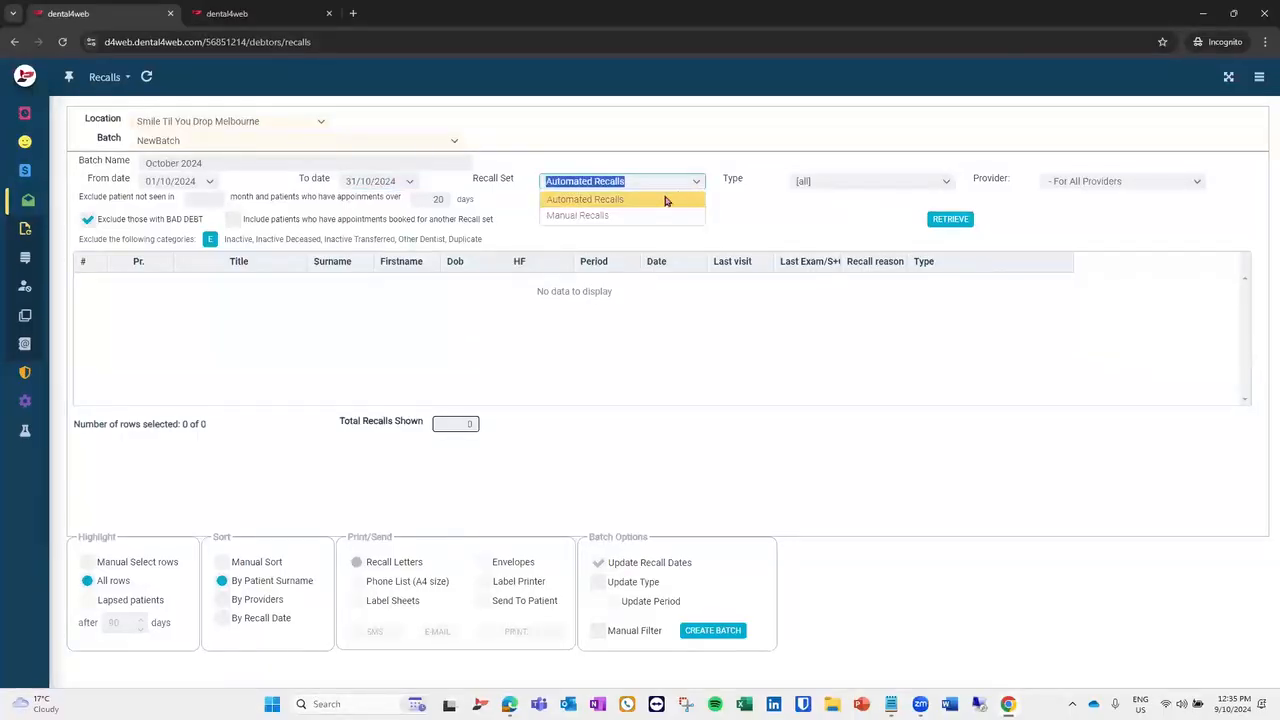
click(619, 216)
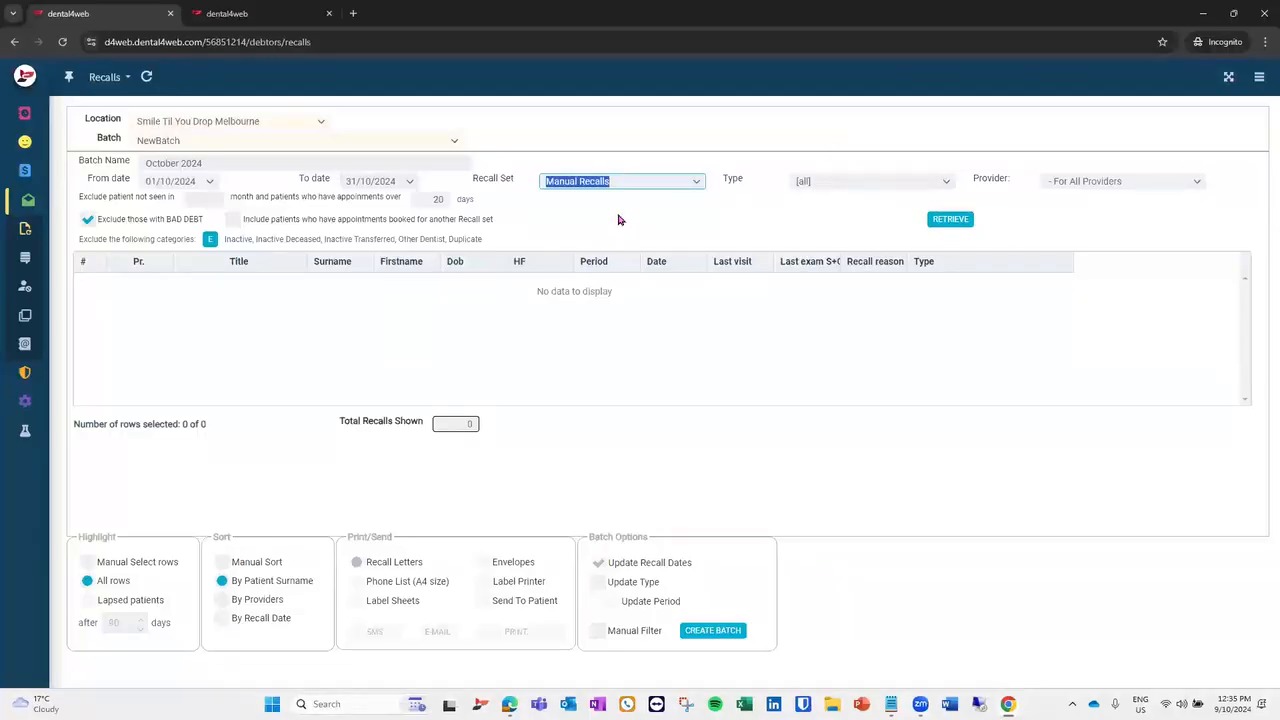
click(940, 189)
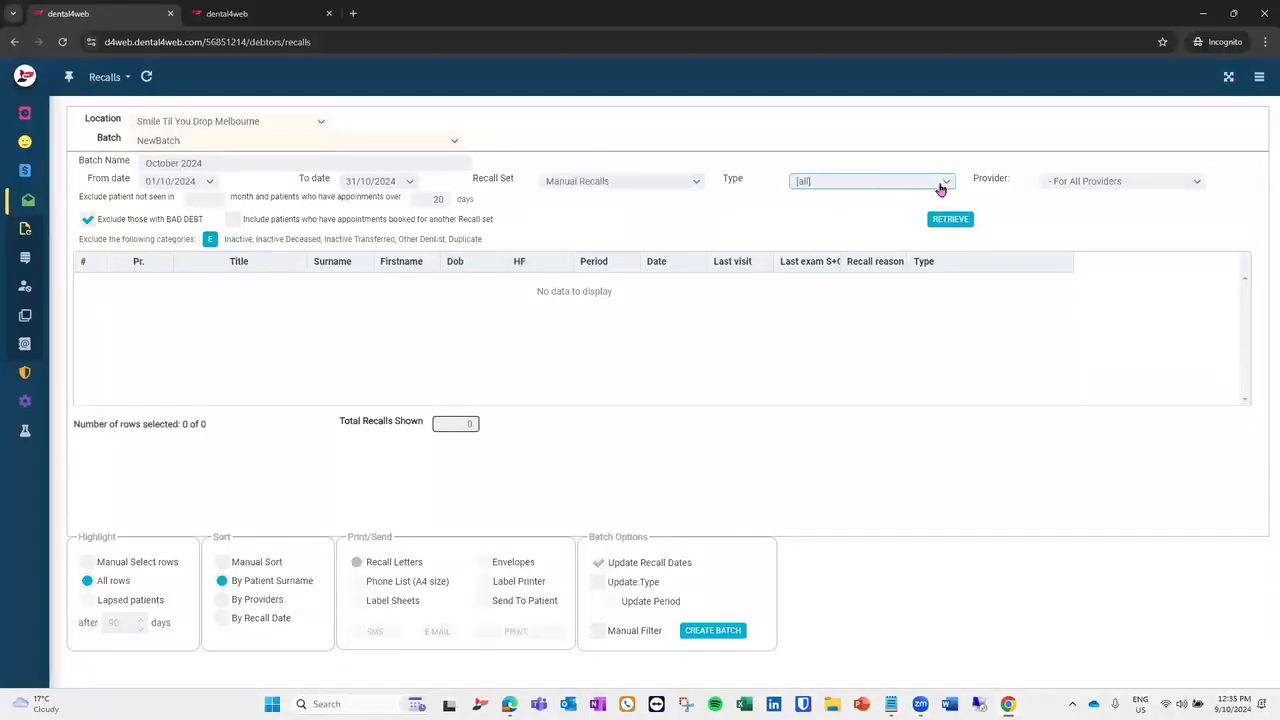
click(940, 189)
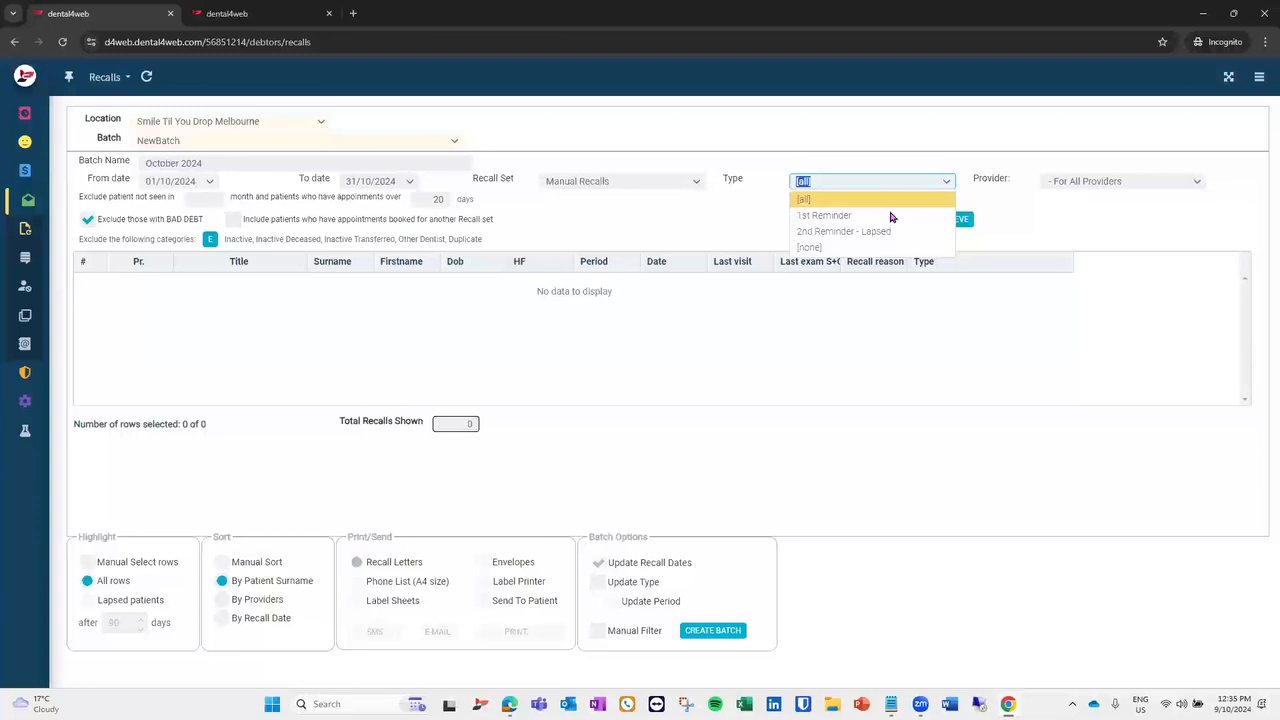
click(890, 215)
click(891, 217)
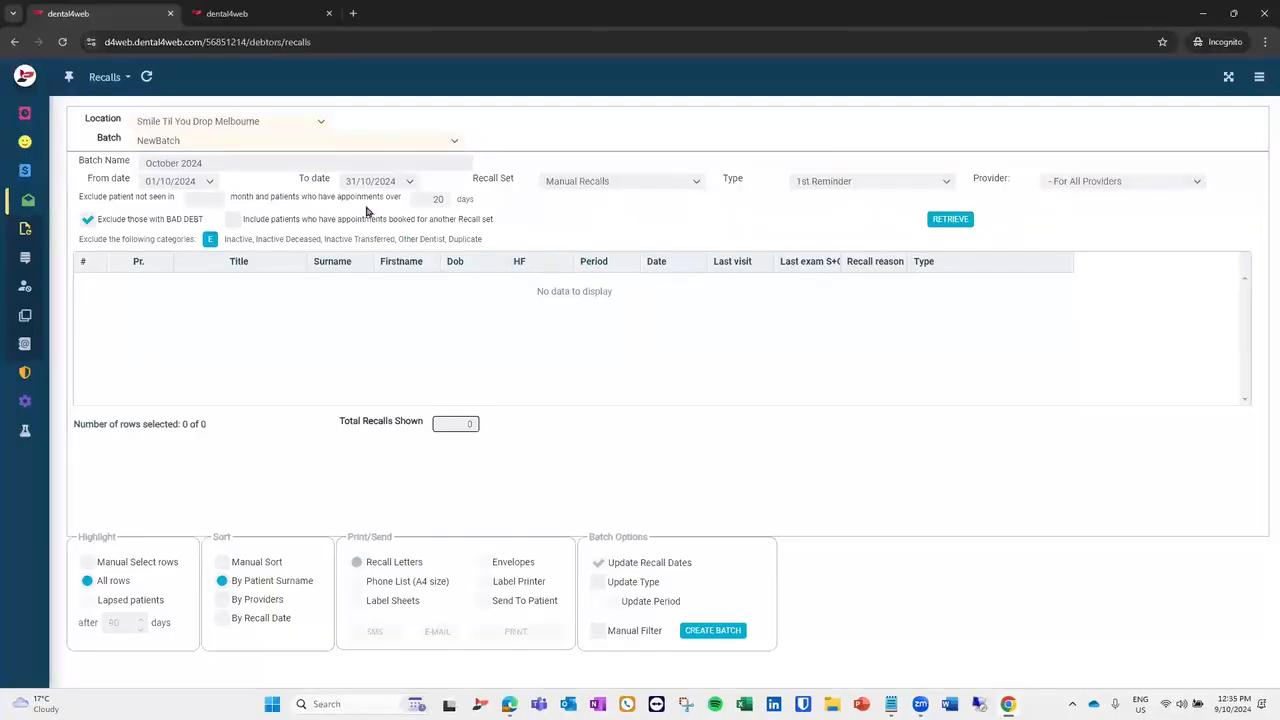
click(209, 203)
text(24)
key(BackSpace)
Exclude patients who have appointments over 60 days, and include patients with appointments booked for another recall set.
double_click(435, 200)
text(60)
click(515, 227)
click(232, 222)
Check the patient appointment details in the second browser tab, and review the recall batch's list of excluded categories.
click(303, 20)
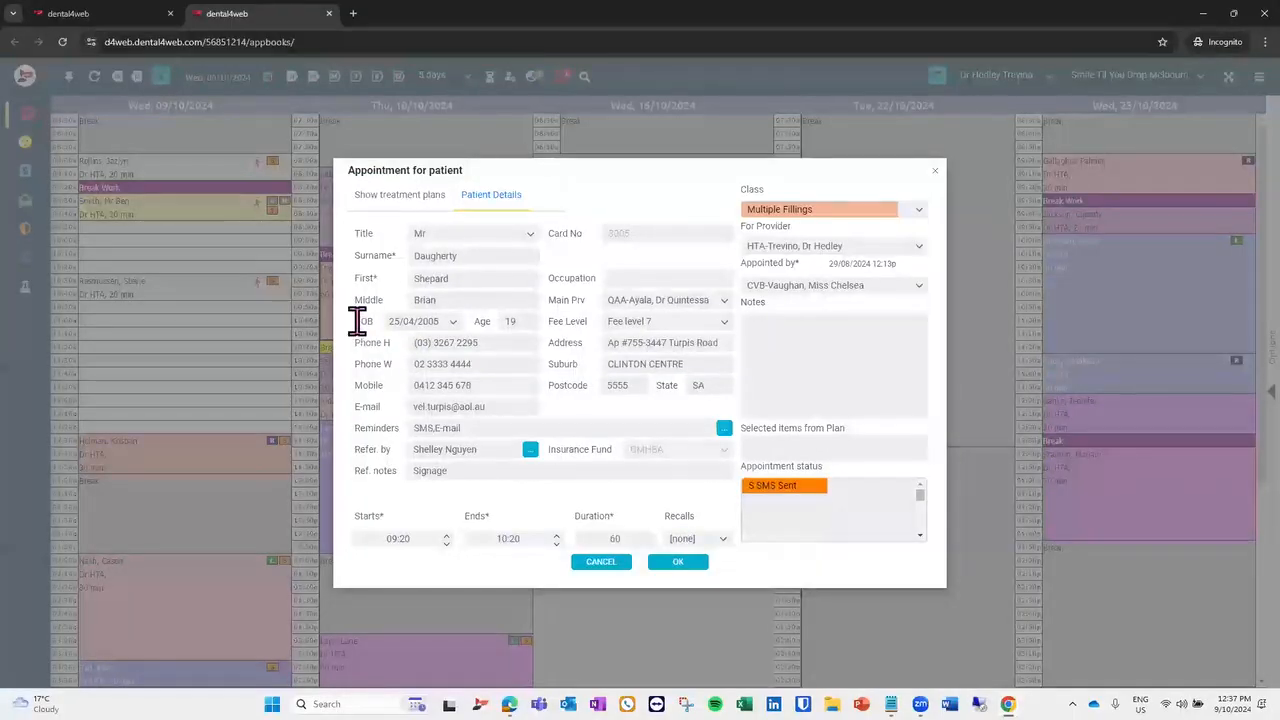
click(128, 22)
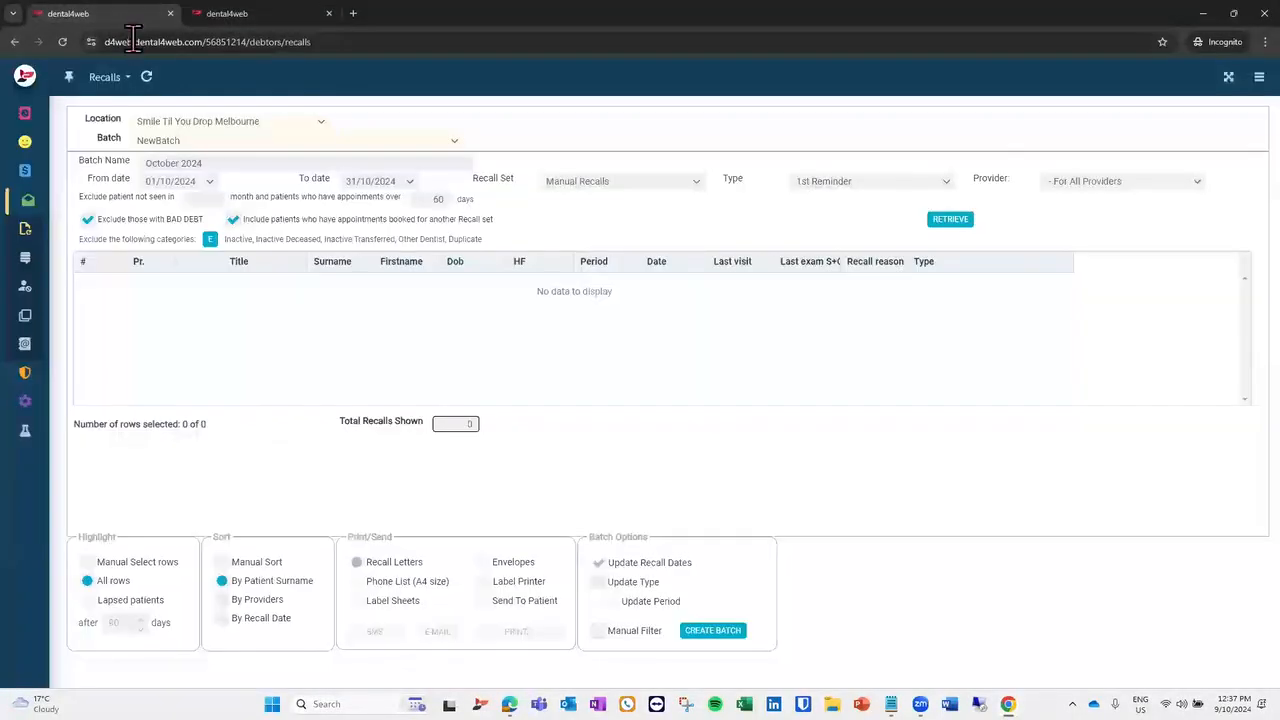
click(209, 242)
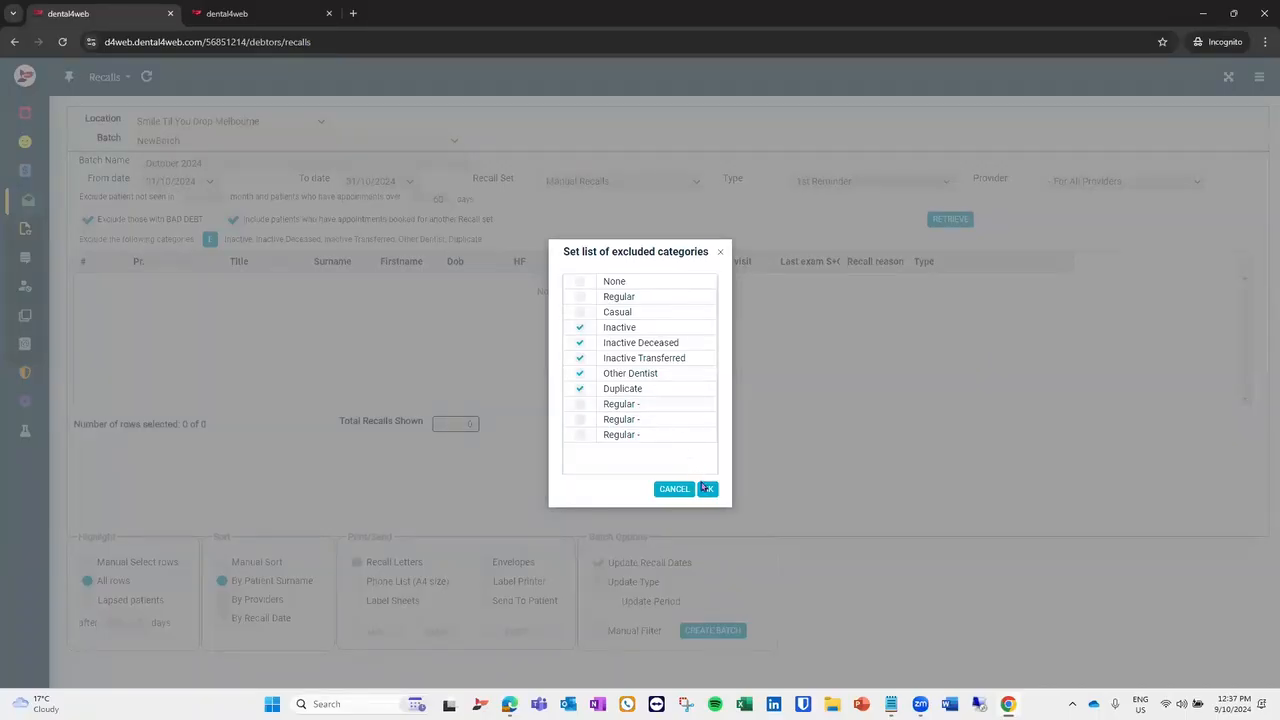
click(708, 490)
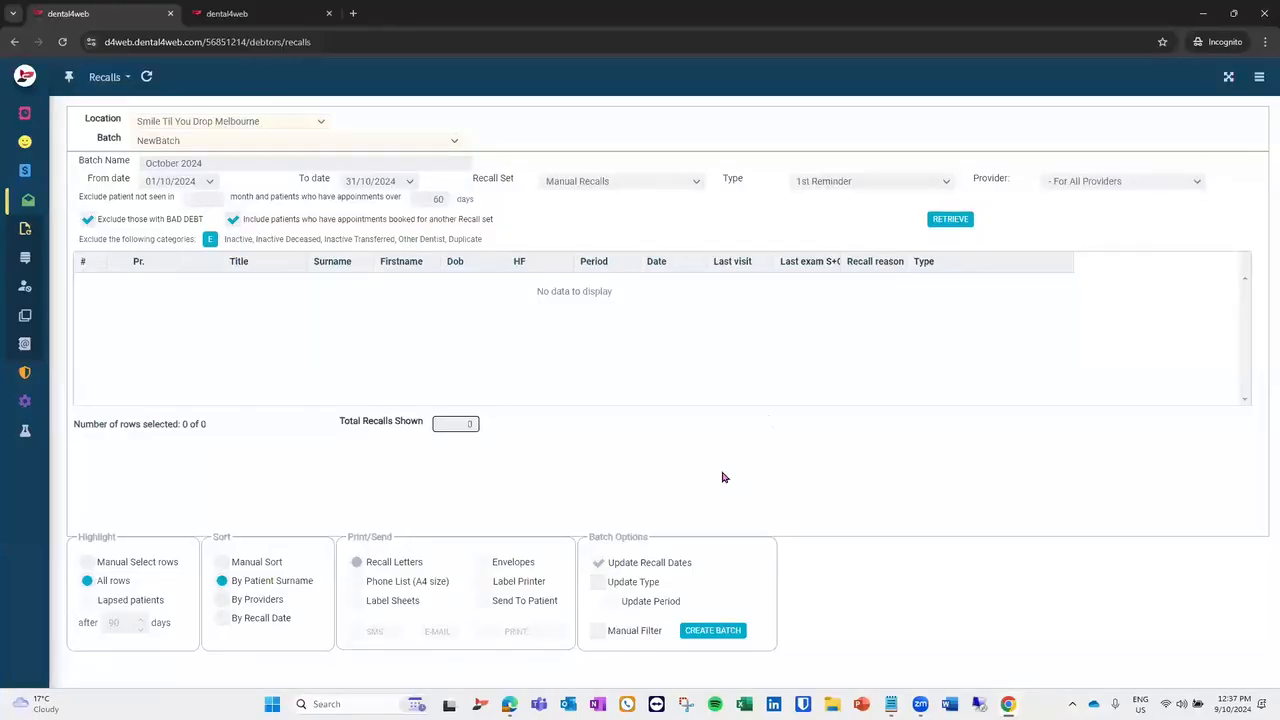
Retrieve the recalls matching the criteria and create the batch with Update Recall Dates turned off.
click(940, 225)
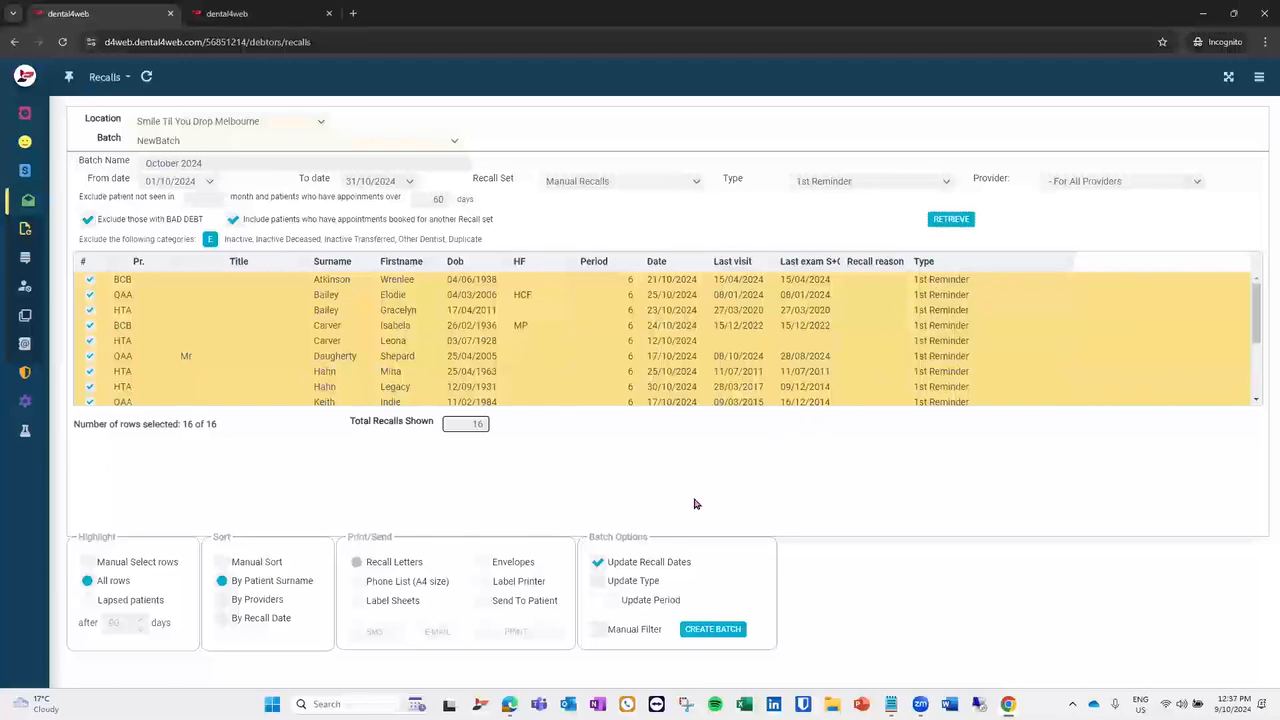
click(598, 566)
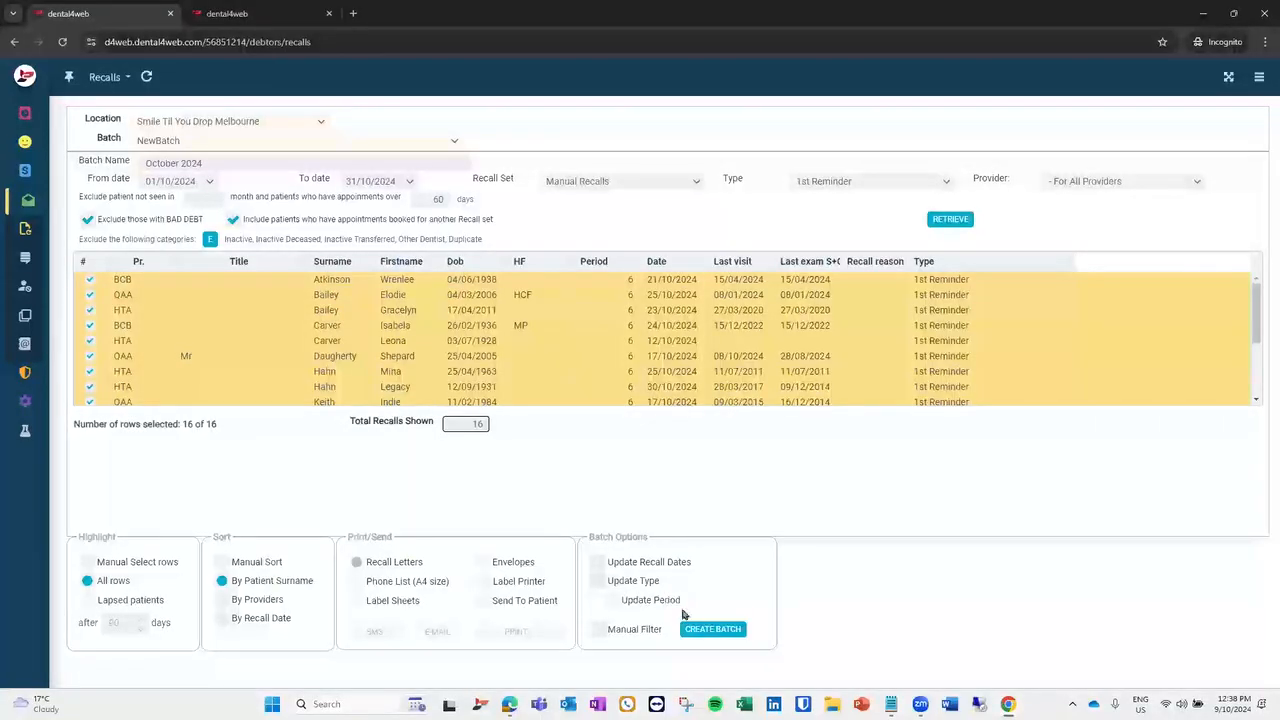
click(712, 629)
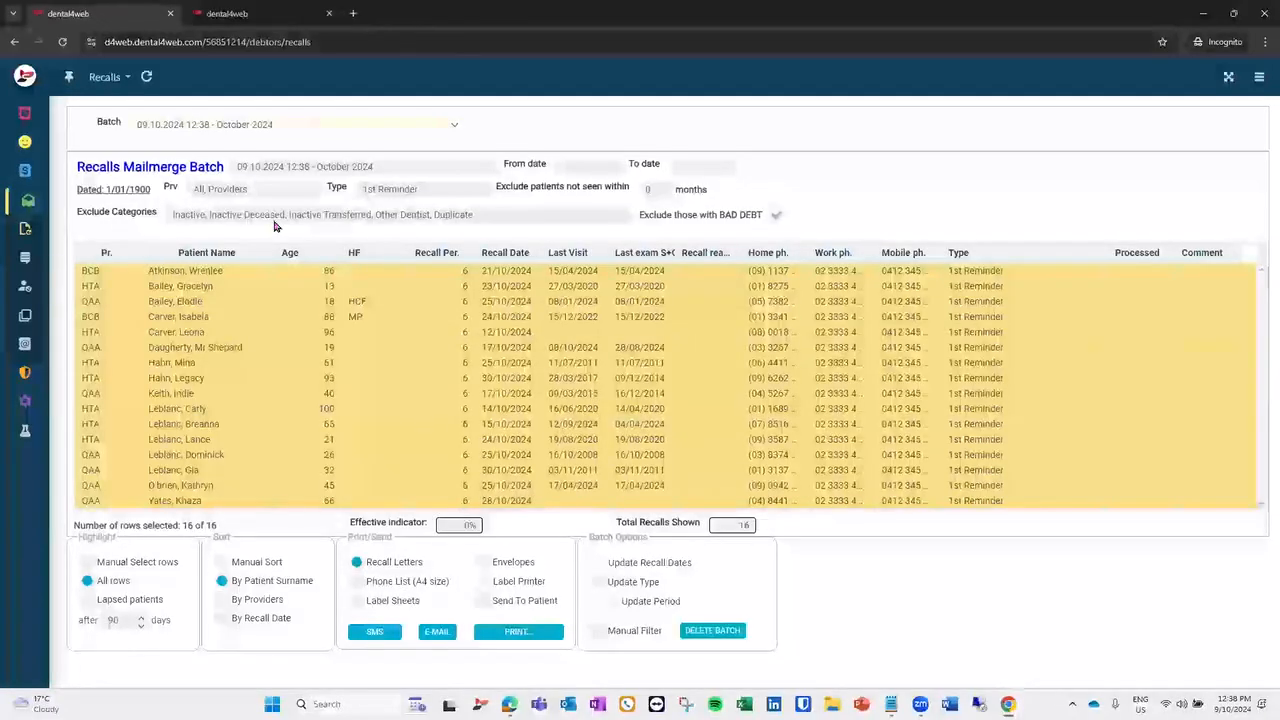
Review the letter template of the 1st Reminder recall type in Mail Merge Setup and exit it.
mouse_move(47, 343)
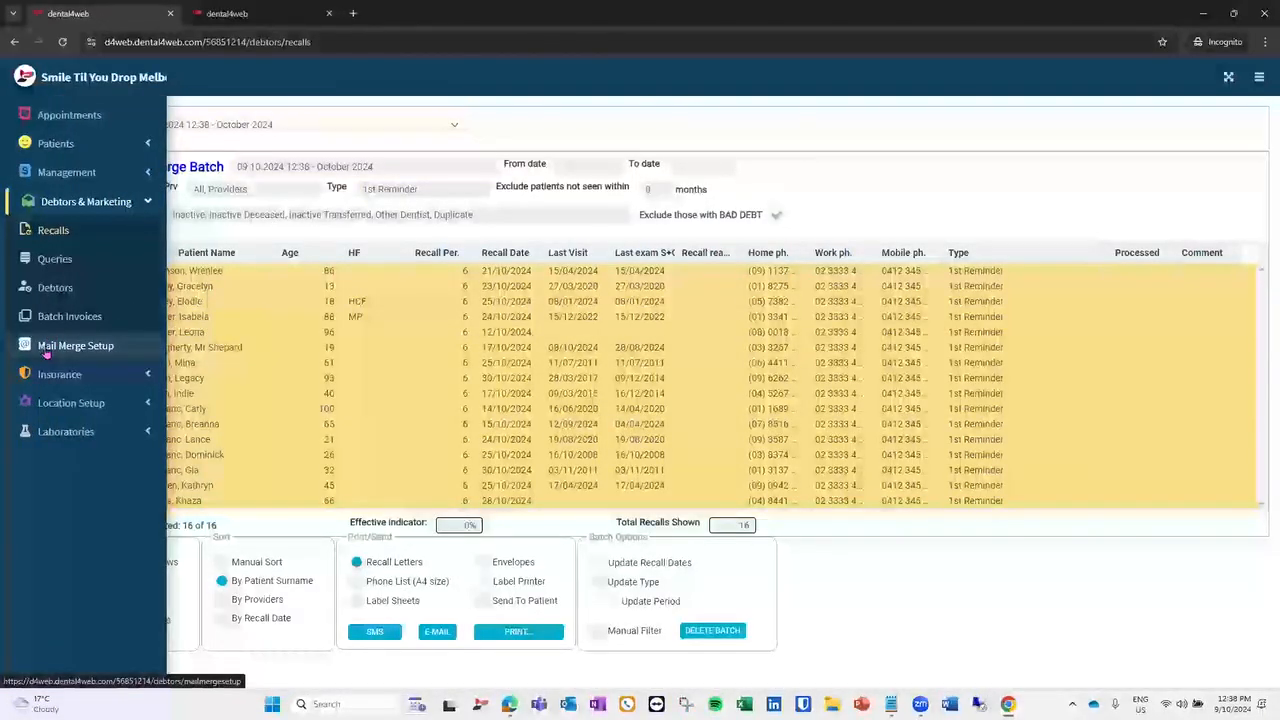
click(47, 346)
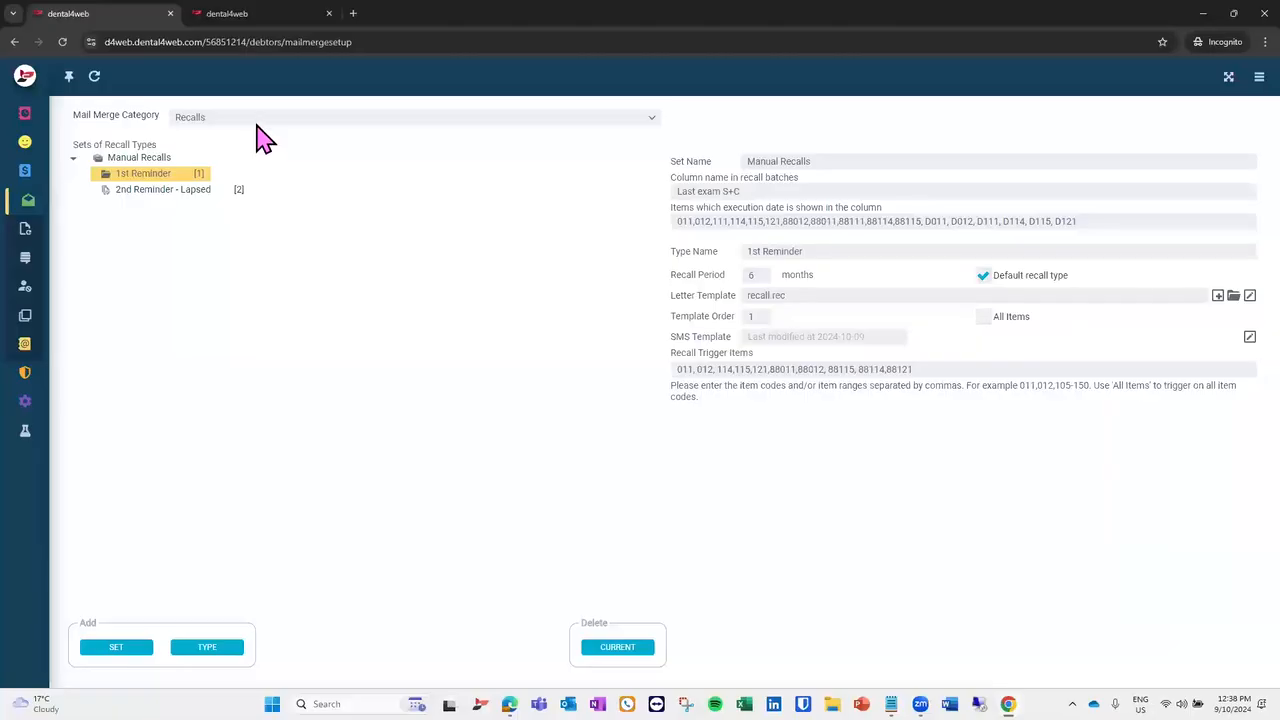
click(199, 172)
click(1248, 300)
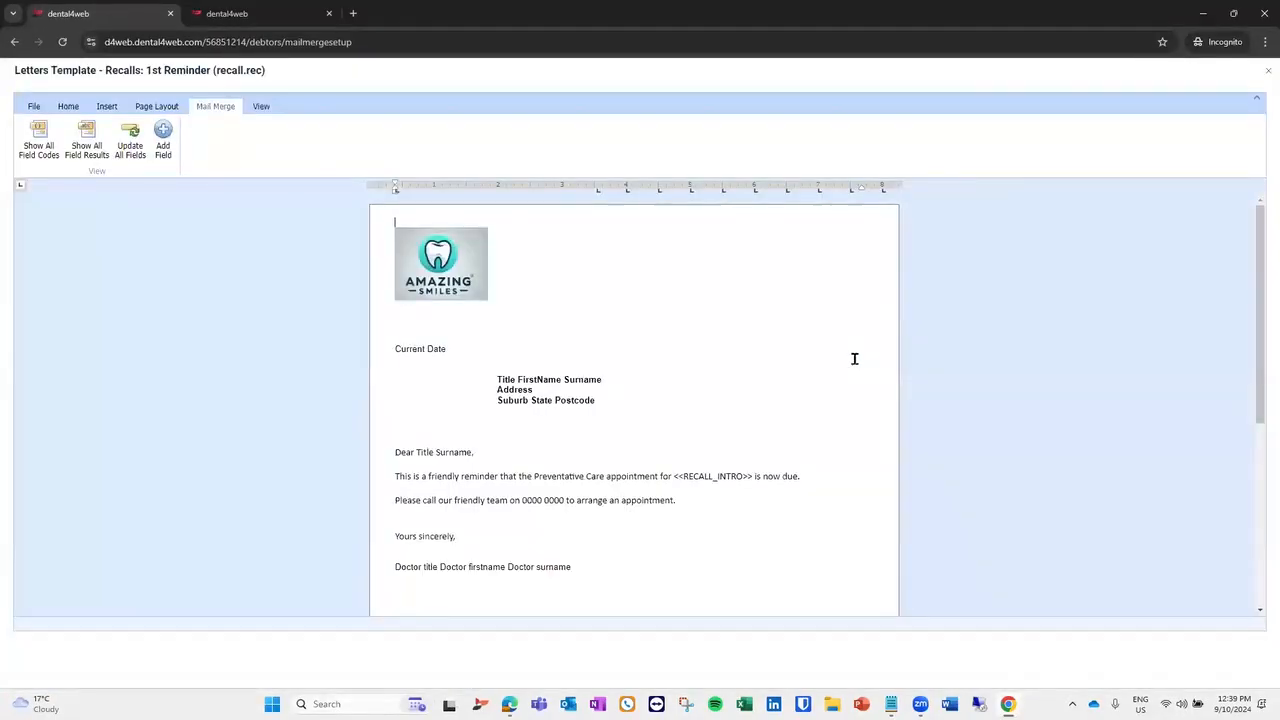
scroll(862, 357, down, 1)
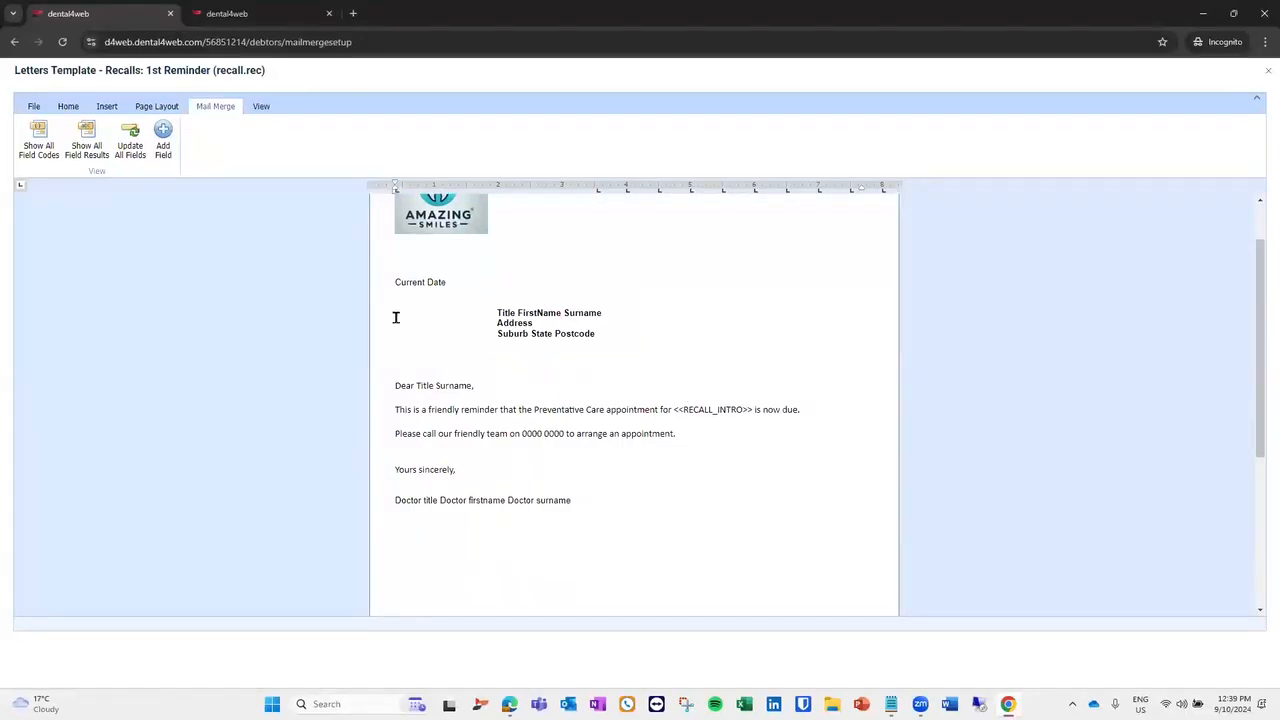
click(34, 106)
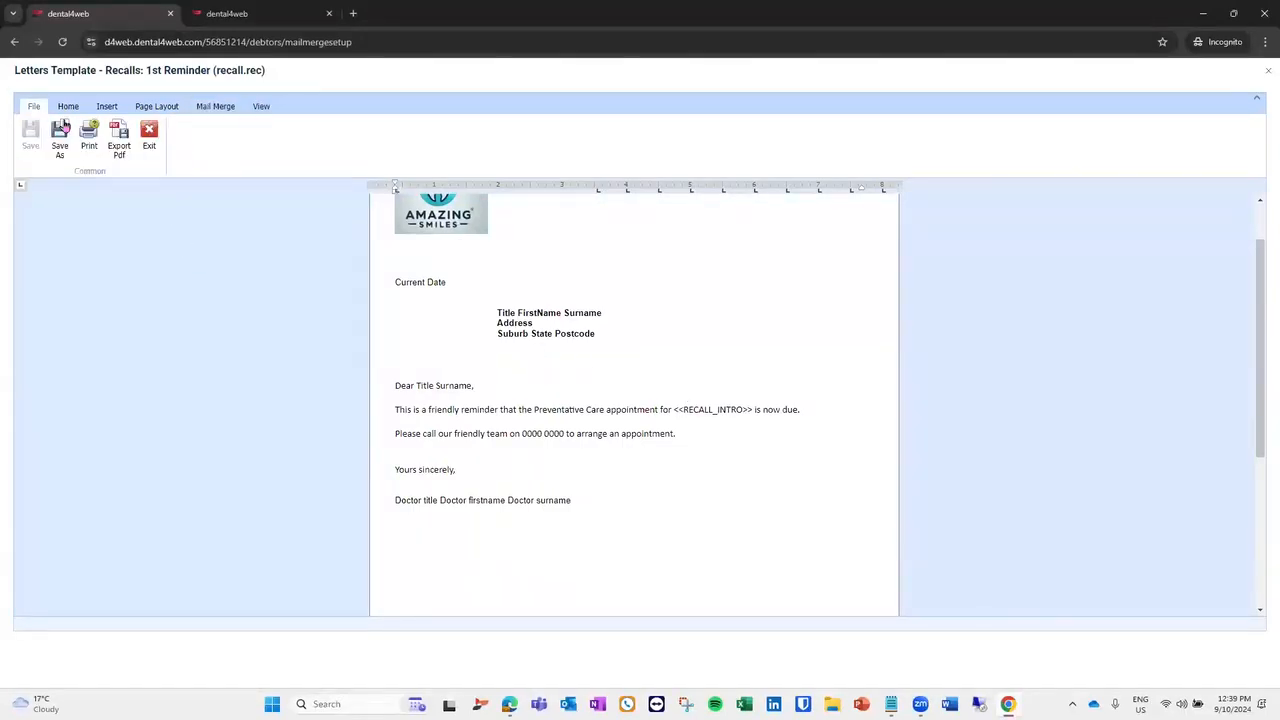
click(149, 133)
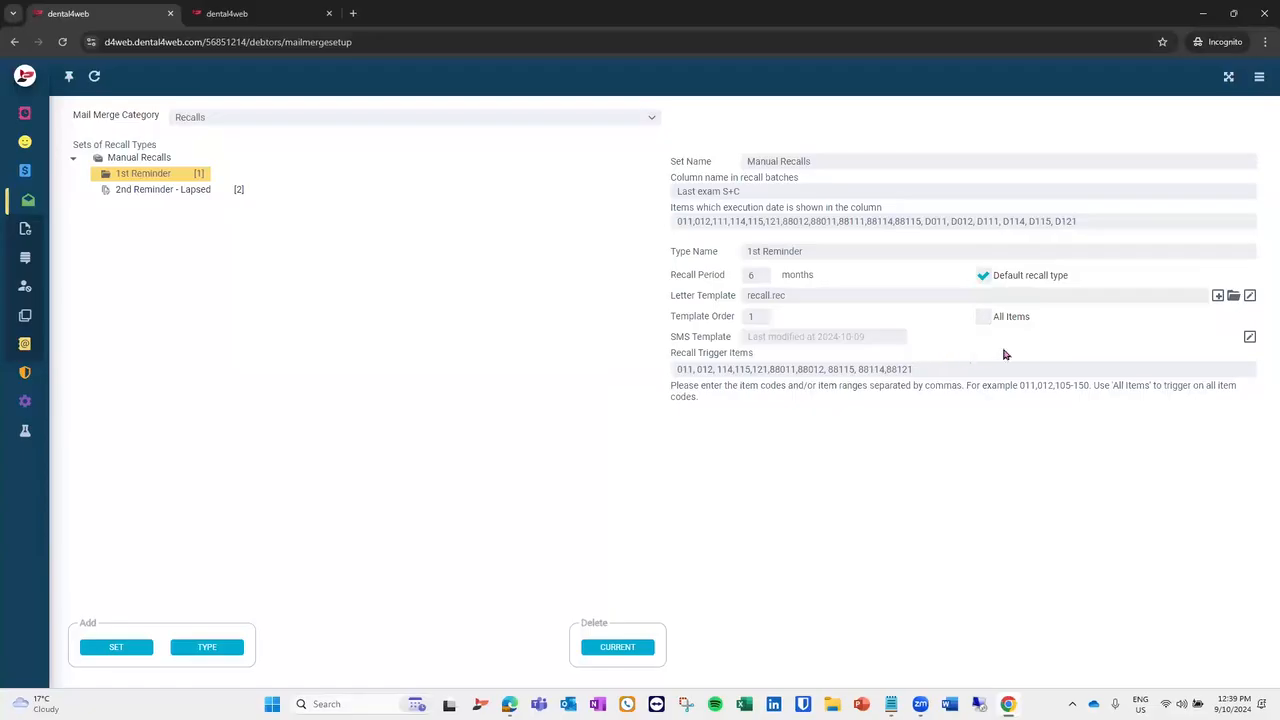
Review the SMS template of the 1st Reminder recall type and exit it.
click(1248, 340)
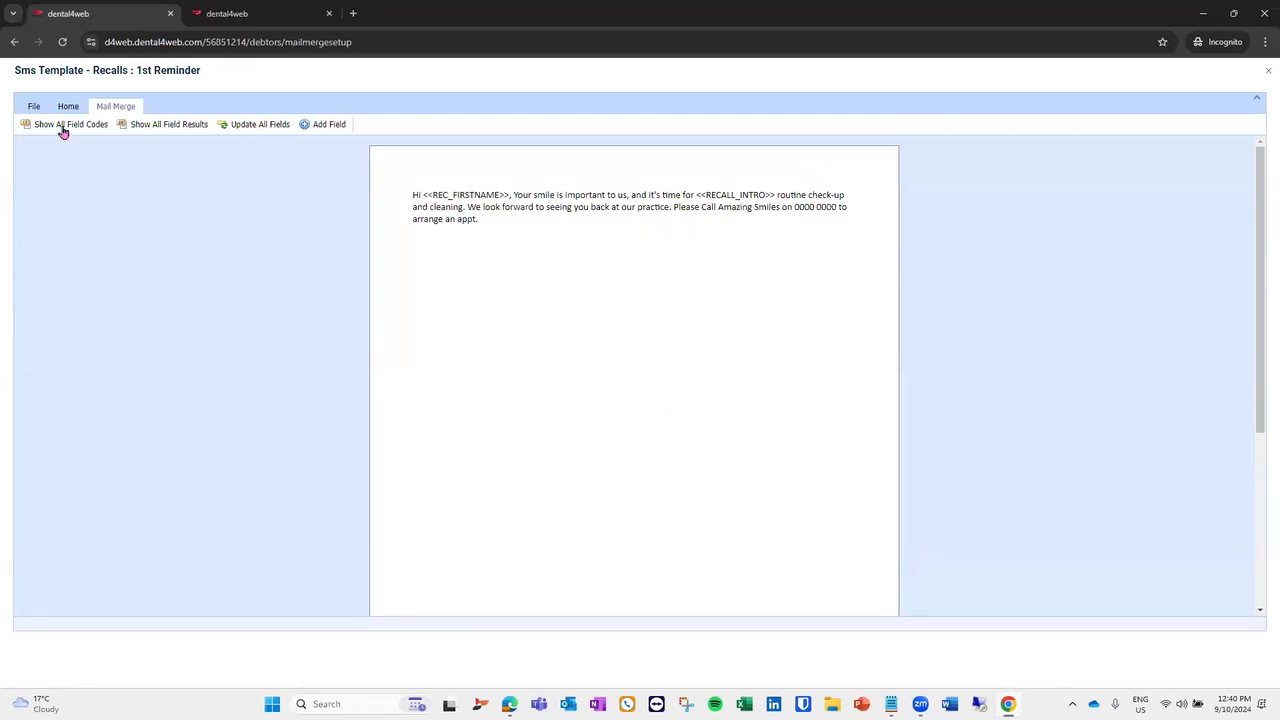
click(33, 108)
click(160, 124)
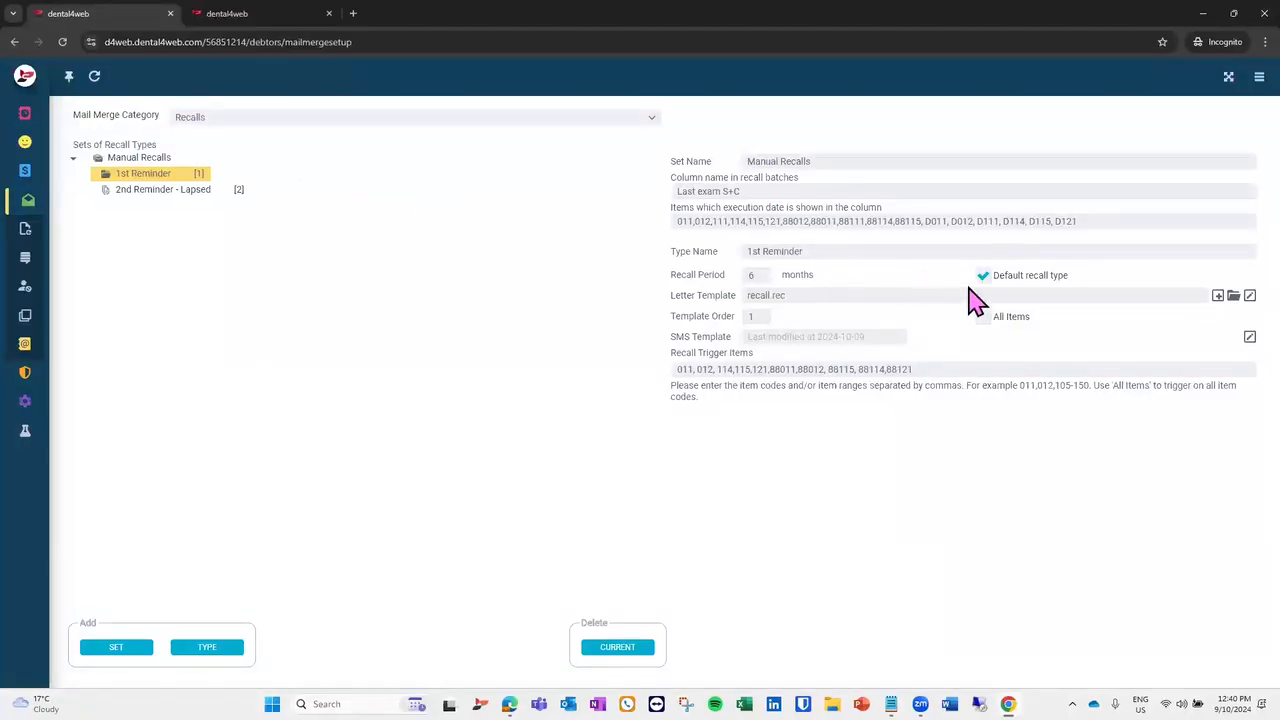
Add "Hi" and the recipient FirstName field to the end of the 1st Reminder SMS template, and exit without saving the changes.
click(1249, 340)
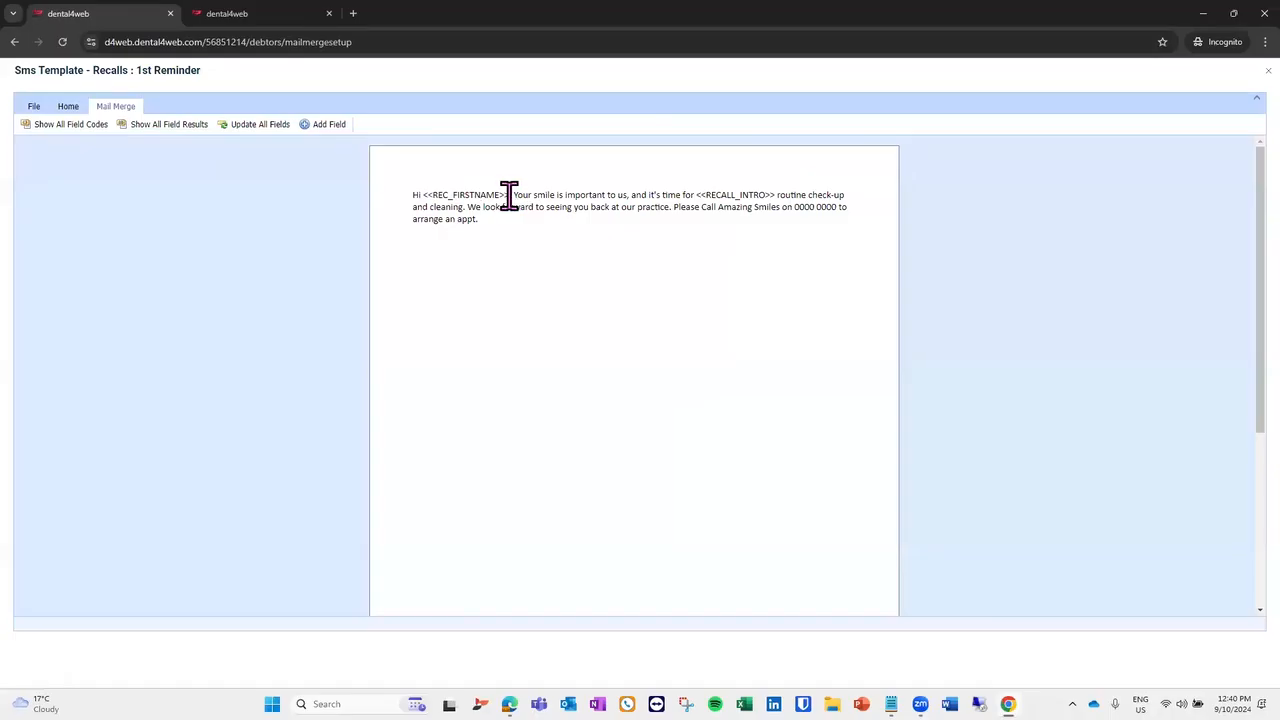
click(514, 223)
text(Hi)
click(330, 126)
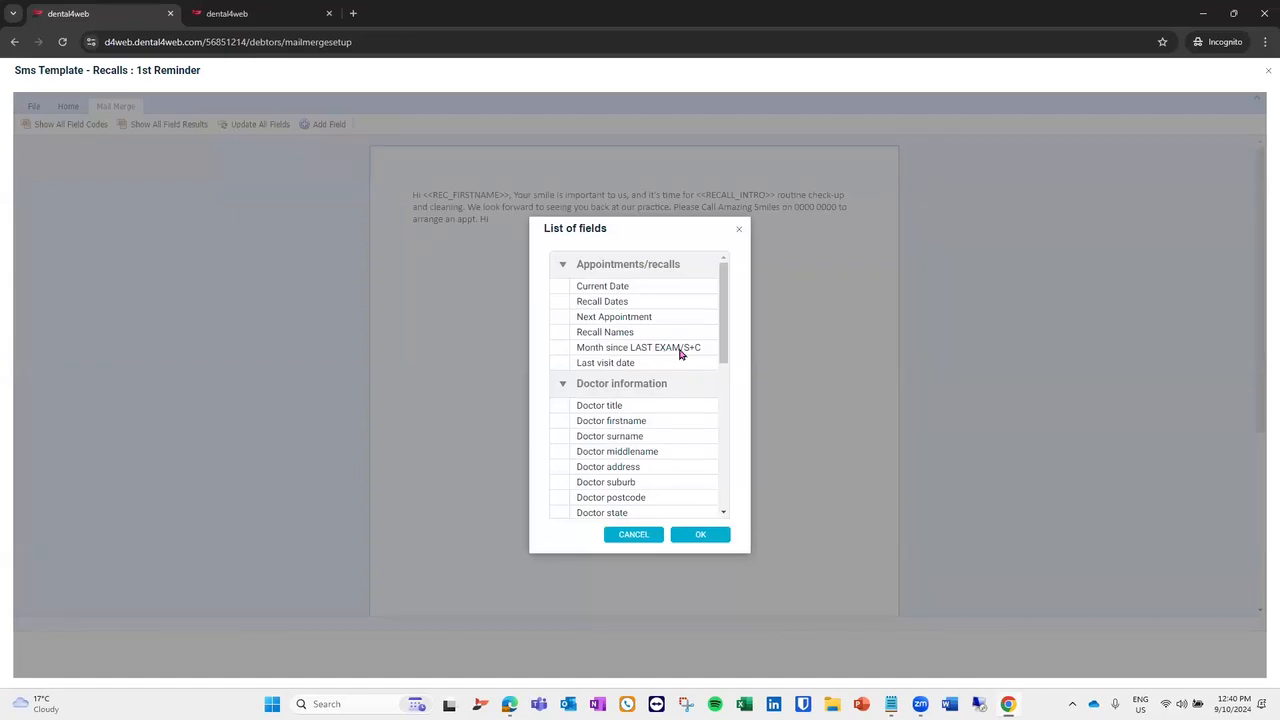
drag(678, 232, 794, 247)
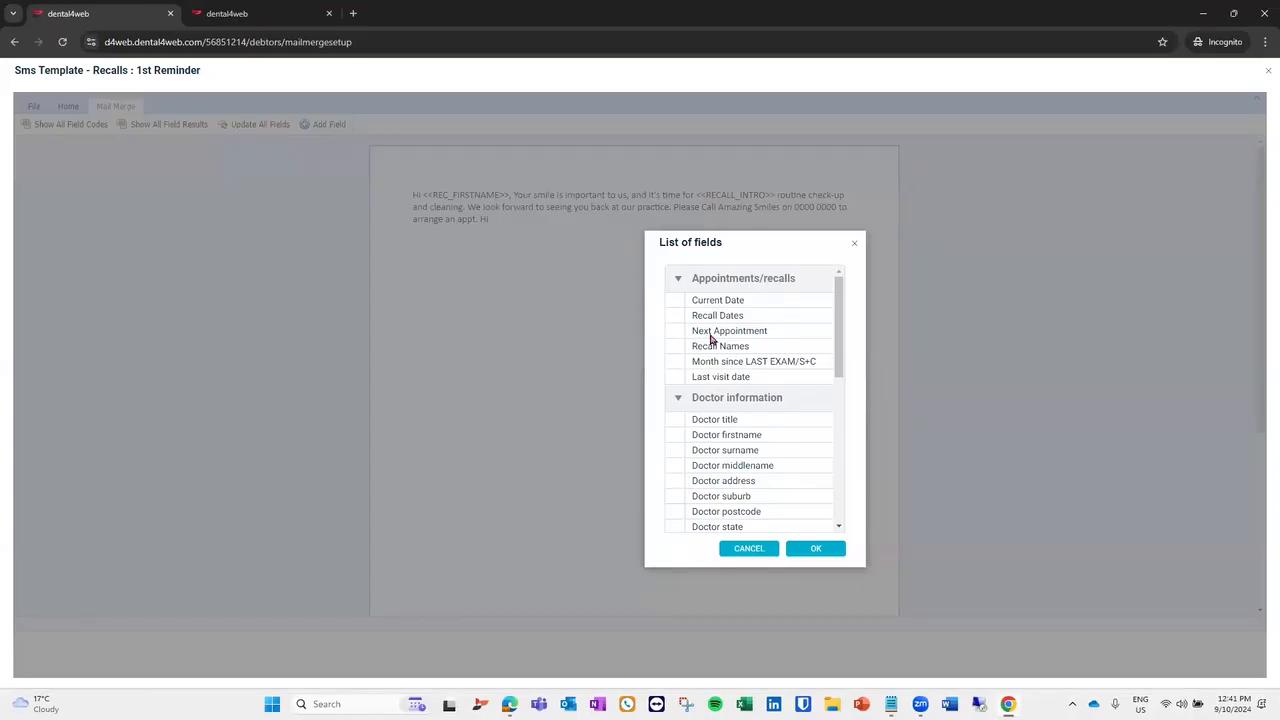
scroll(835, 335, down, 3)
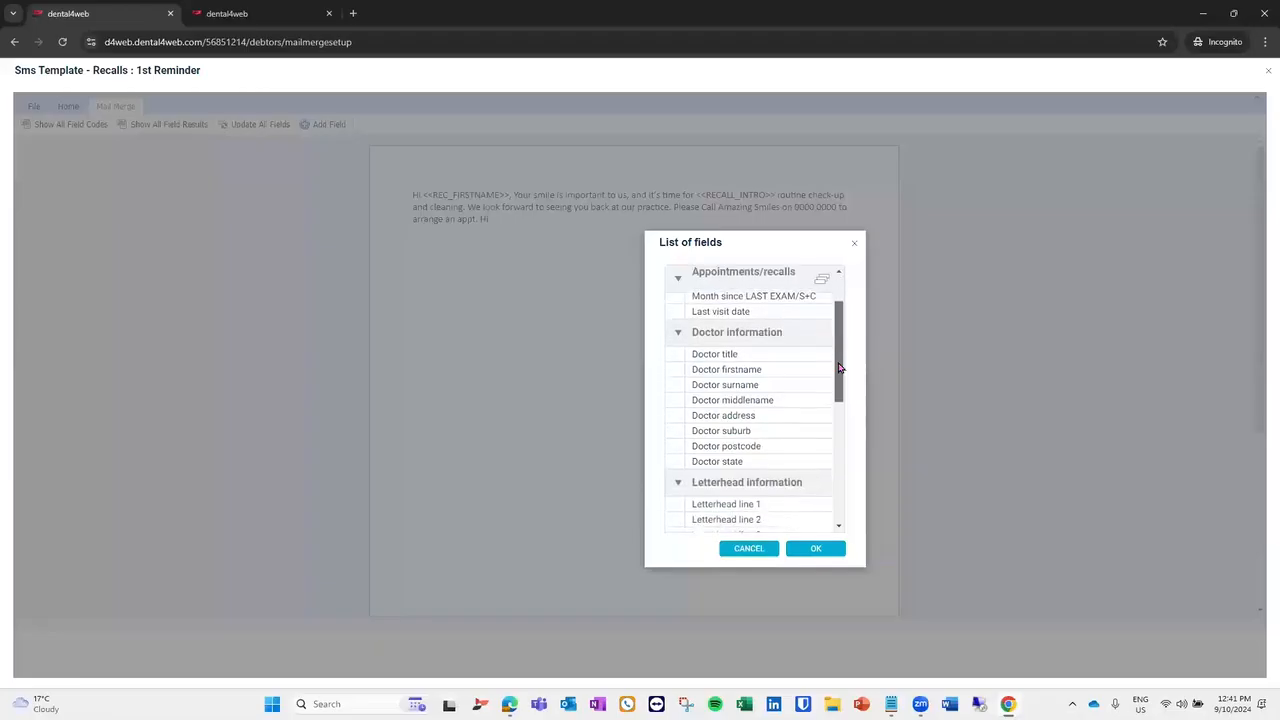
scroll(826, 425, down, 3)
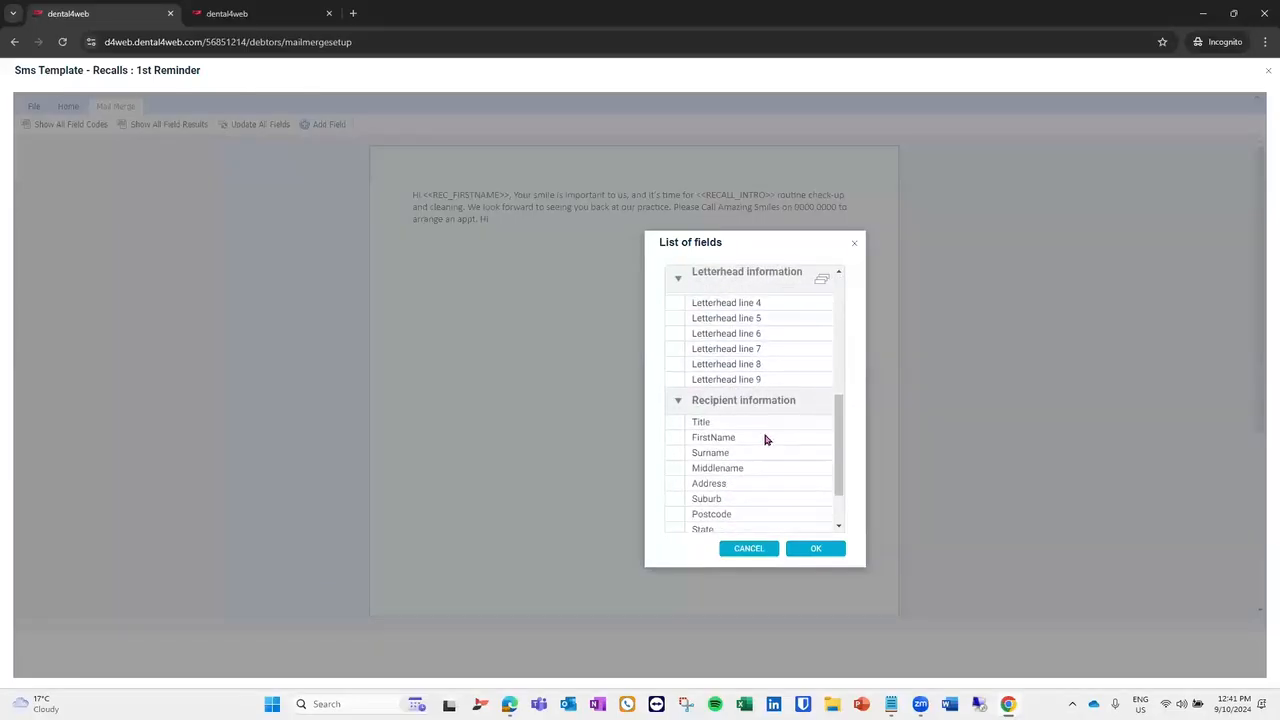
click(765, 438)
key(Return)
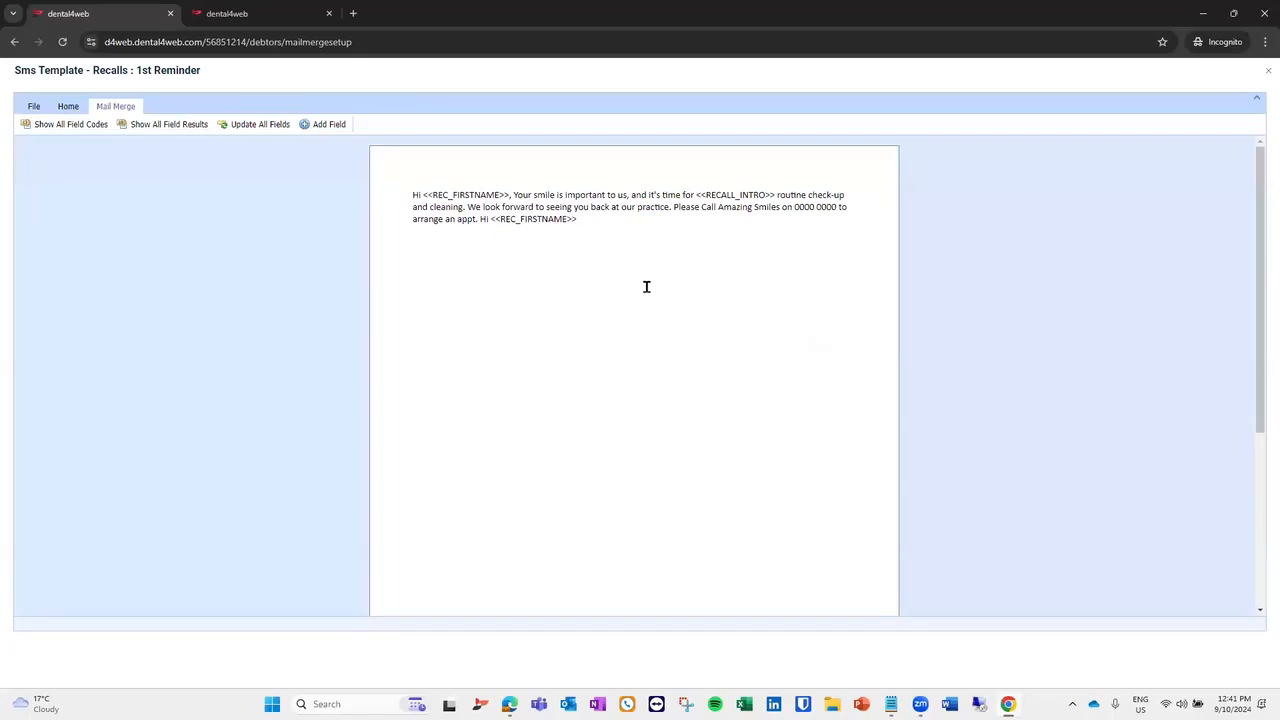
click(34, 107)
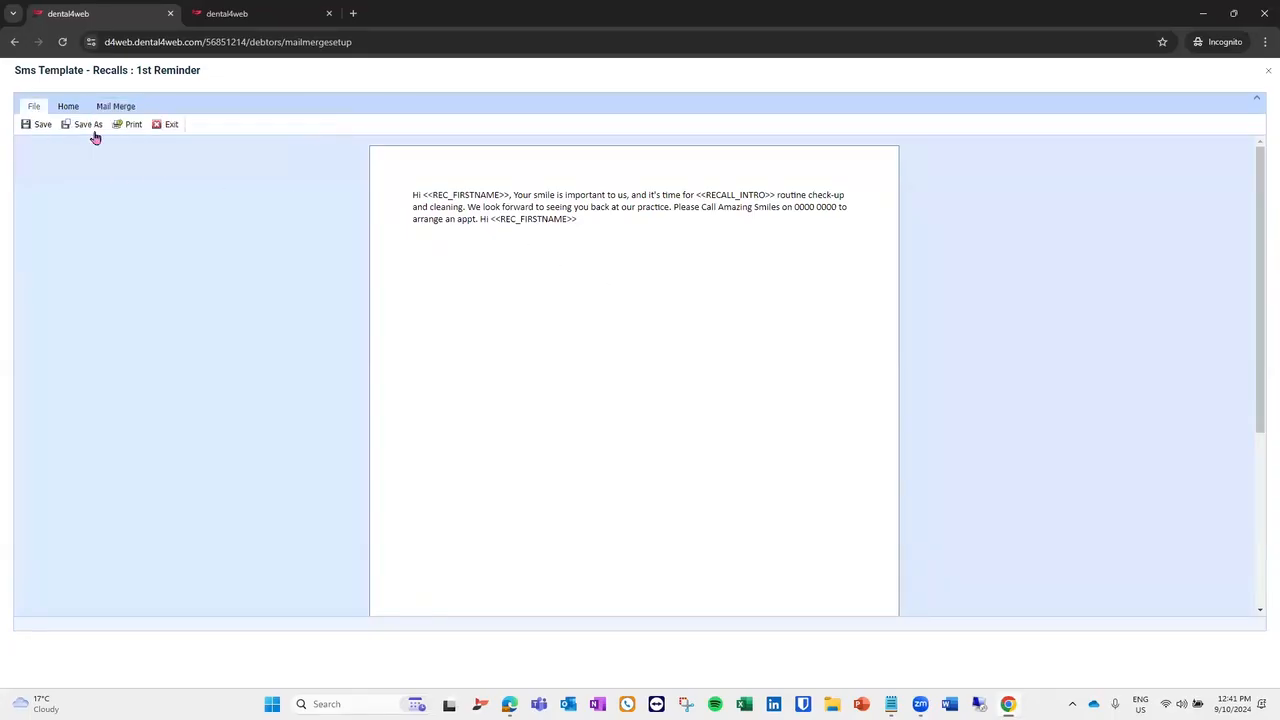
click(165, 125)
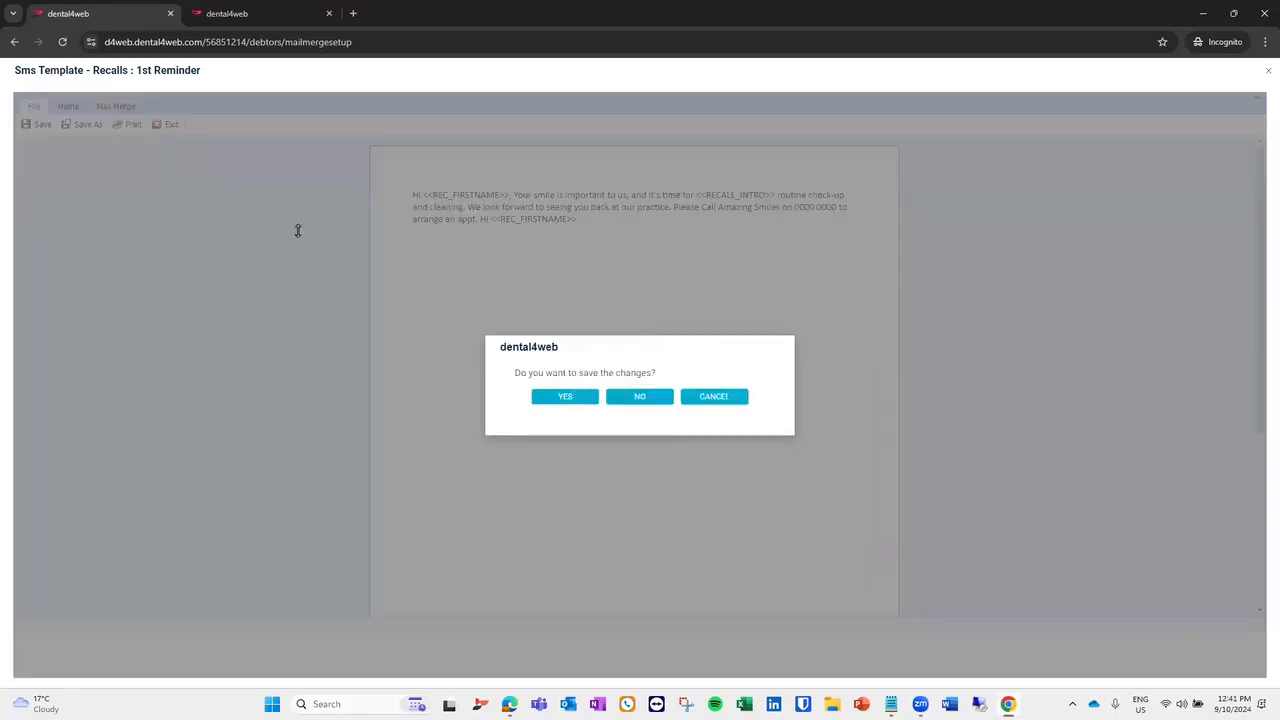
click(618, 398)
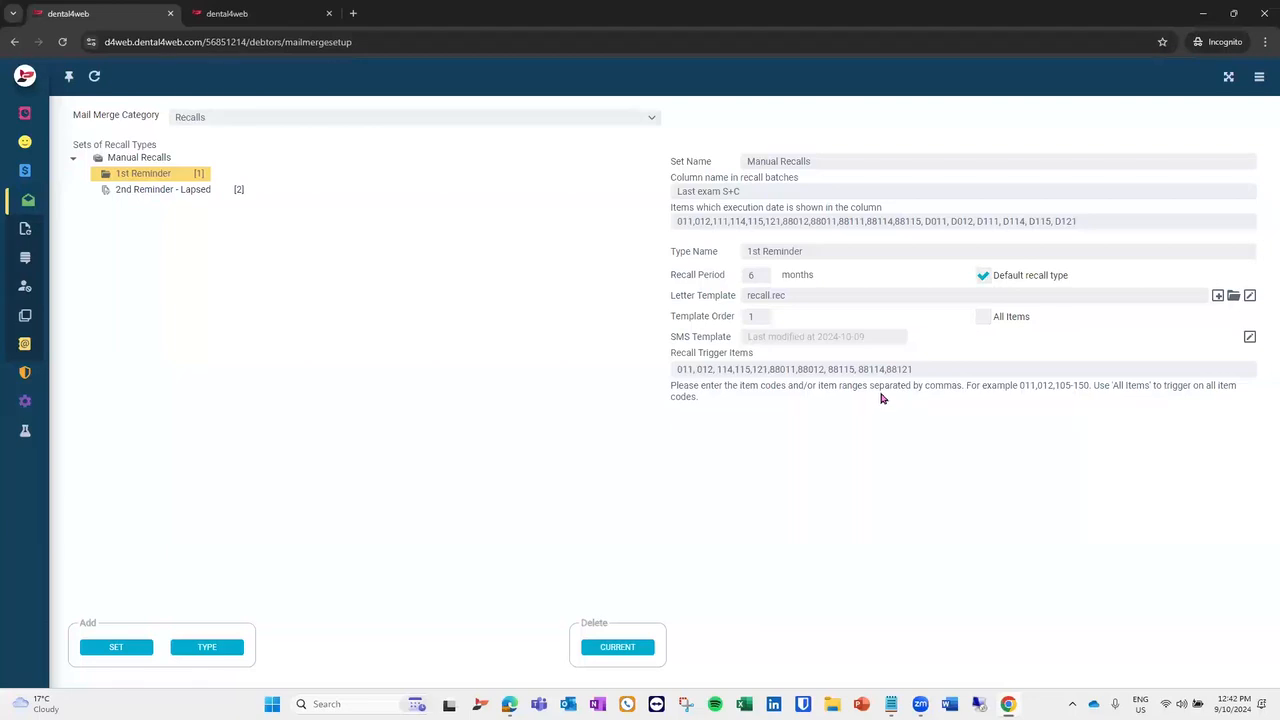
Return to Recalls and load the saved batch "09.10.2024 12:38 - October 2024".
click(924, 371)
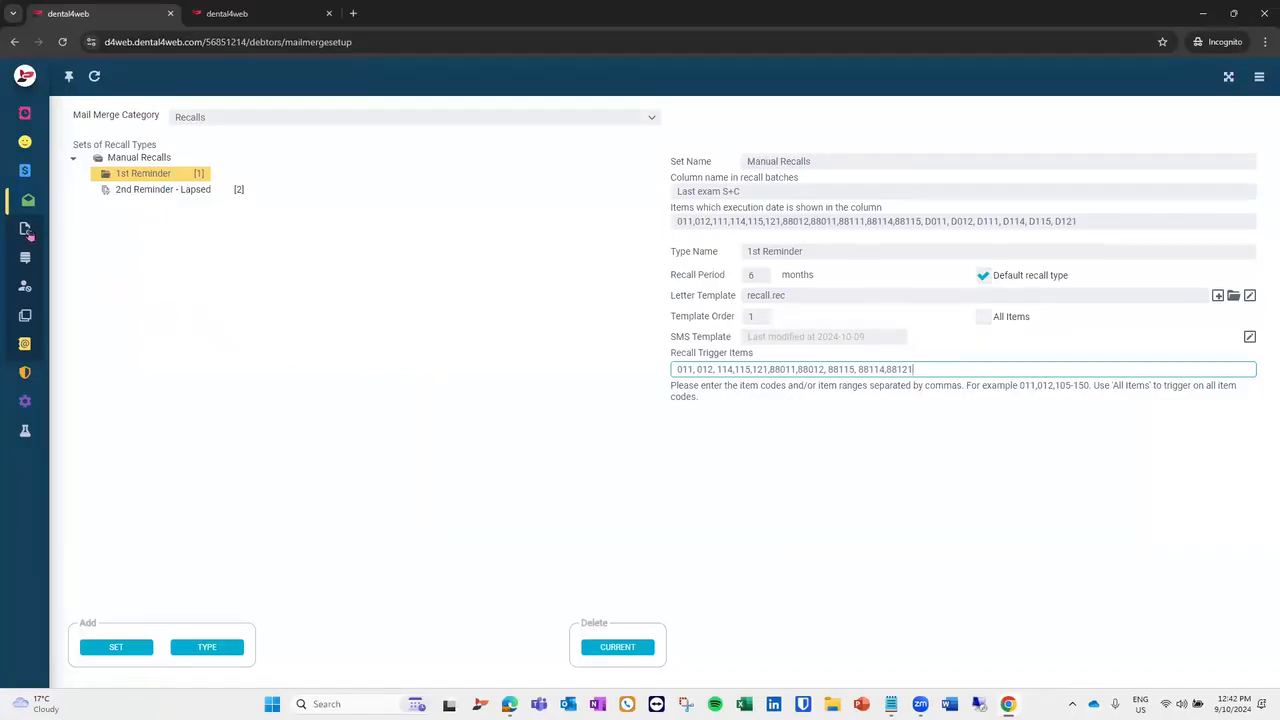
mouse_move(30, 232)
click(88, 240)
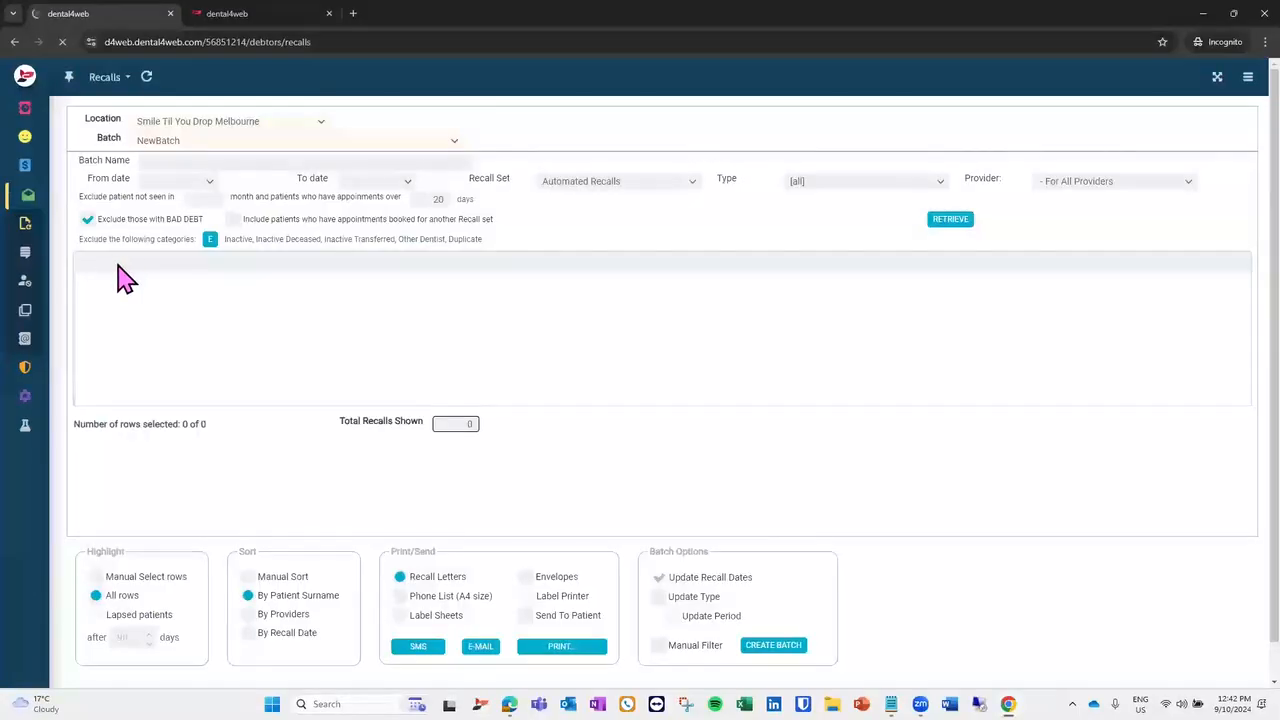
click(452, 146)
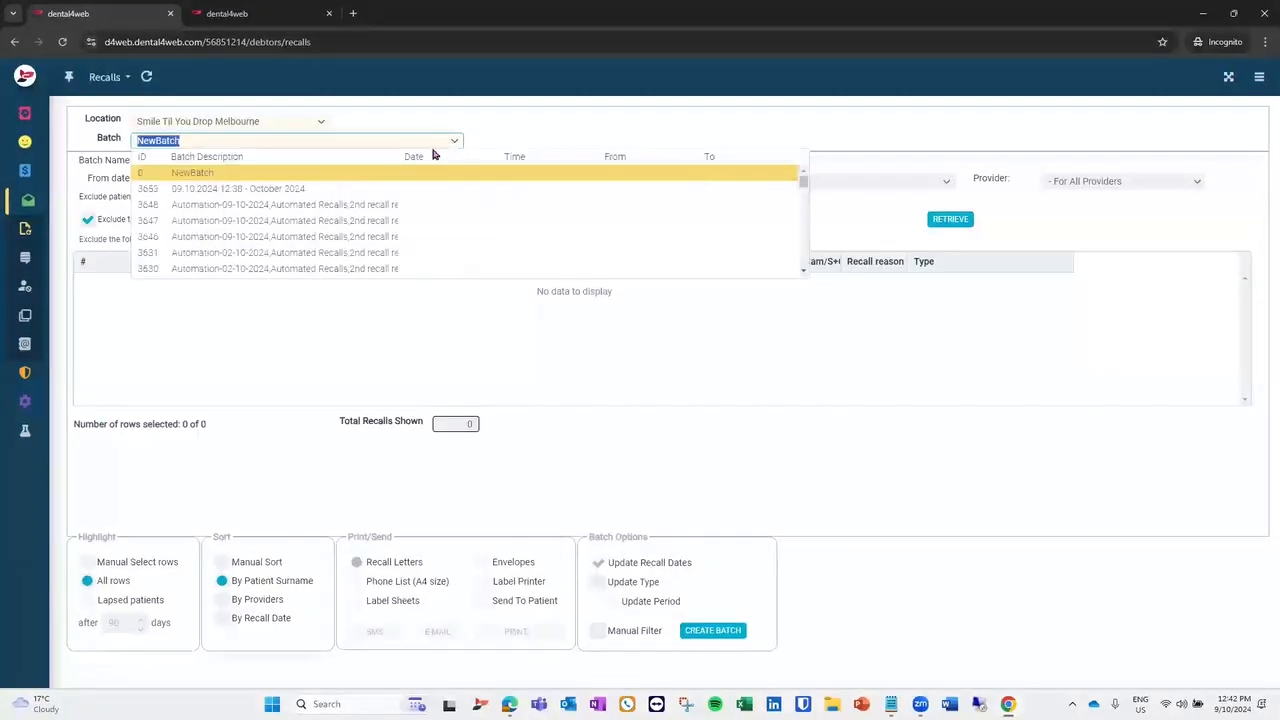
click(303, 190)
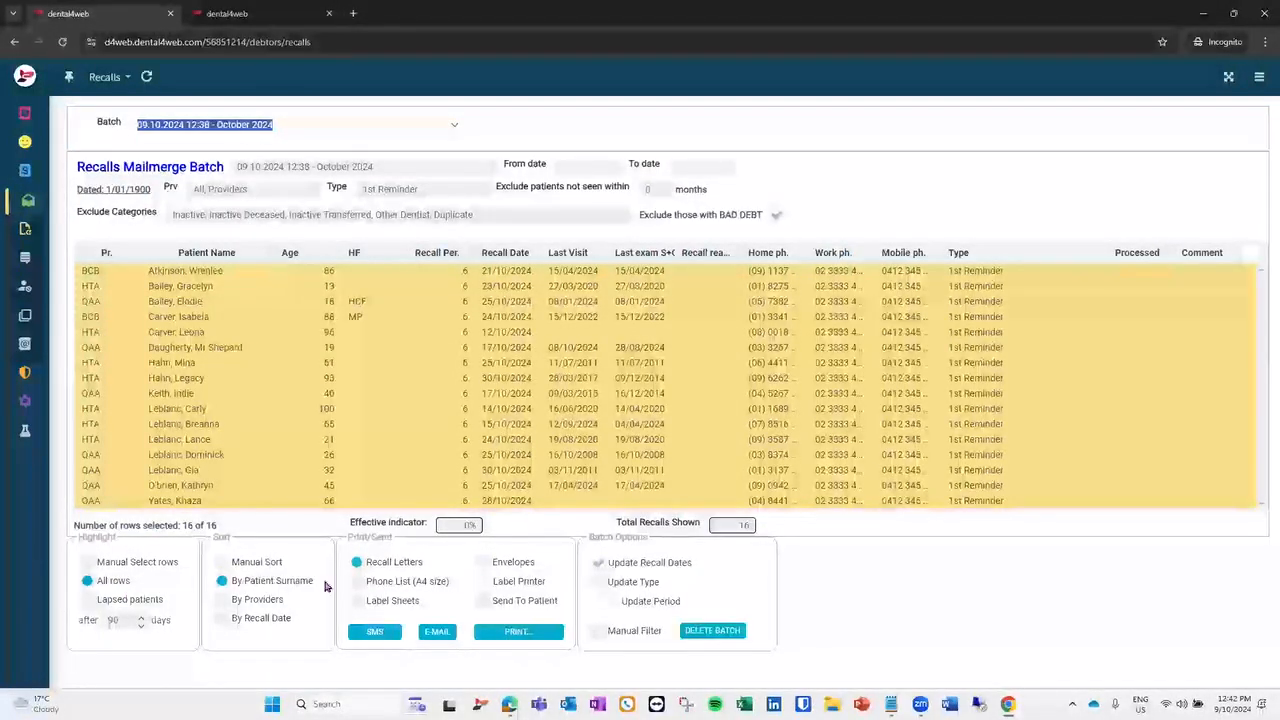
click(374, 636)
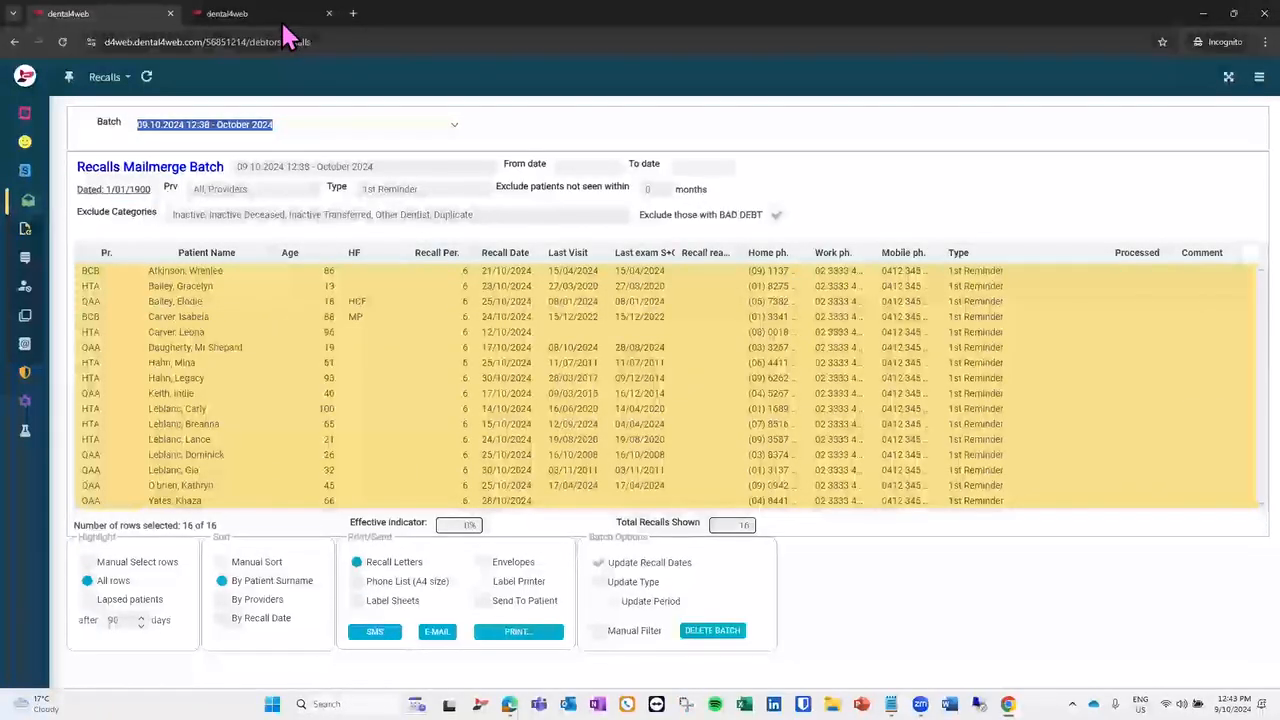
In the second browser tab, link the open patient appointment to Manual Recalls, add the R Recall appointment status and save it.
click(318, 15)
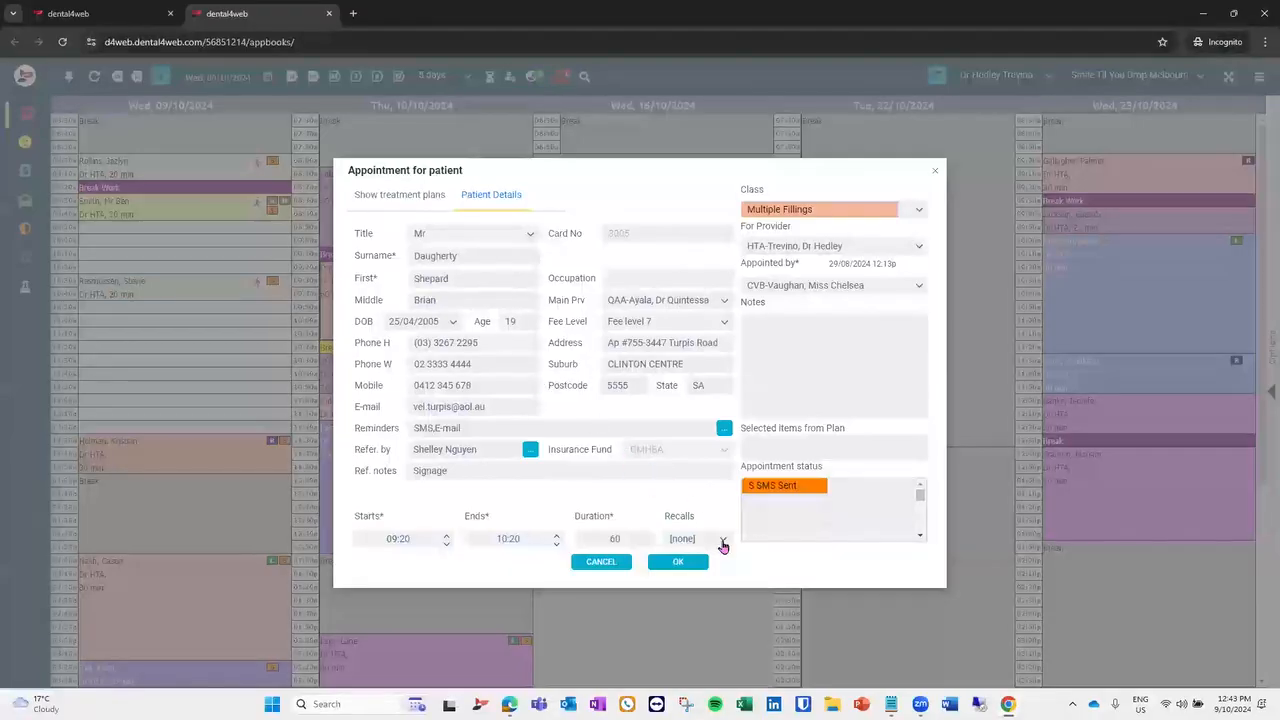
click(723, 541)
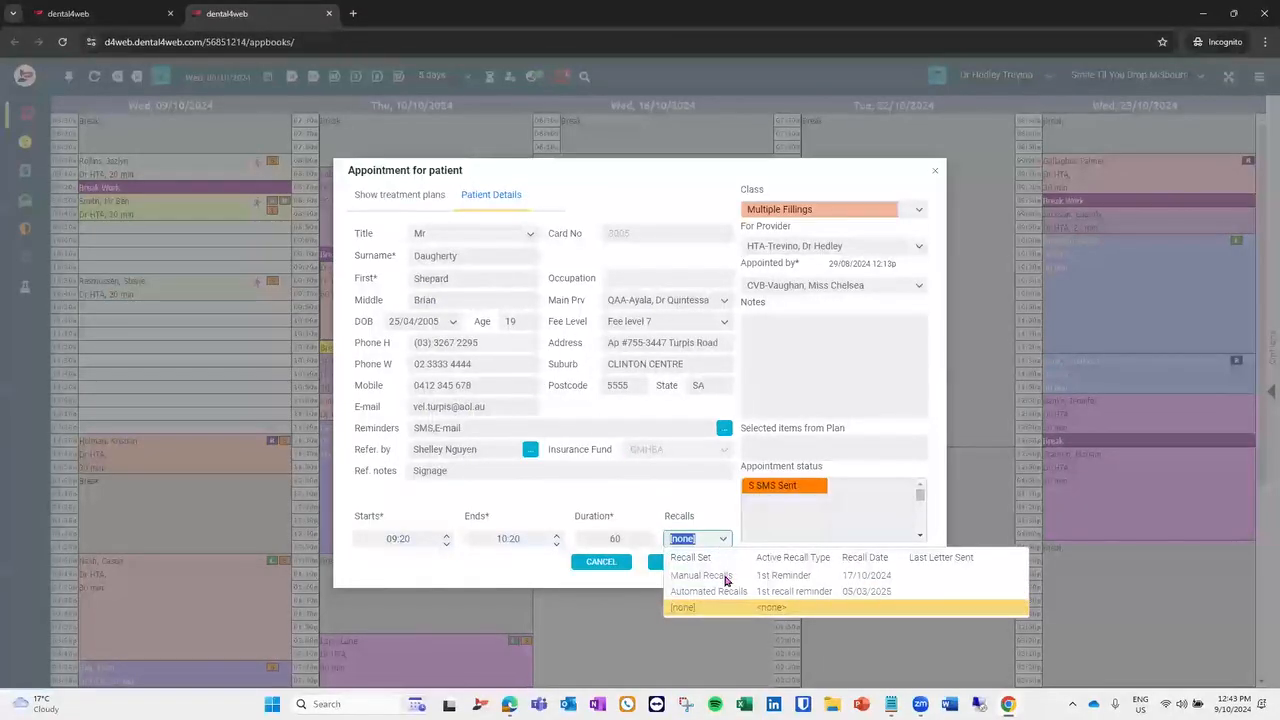
click(726, 578)
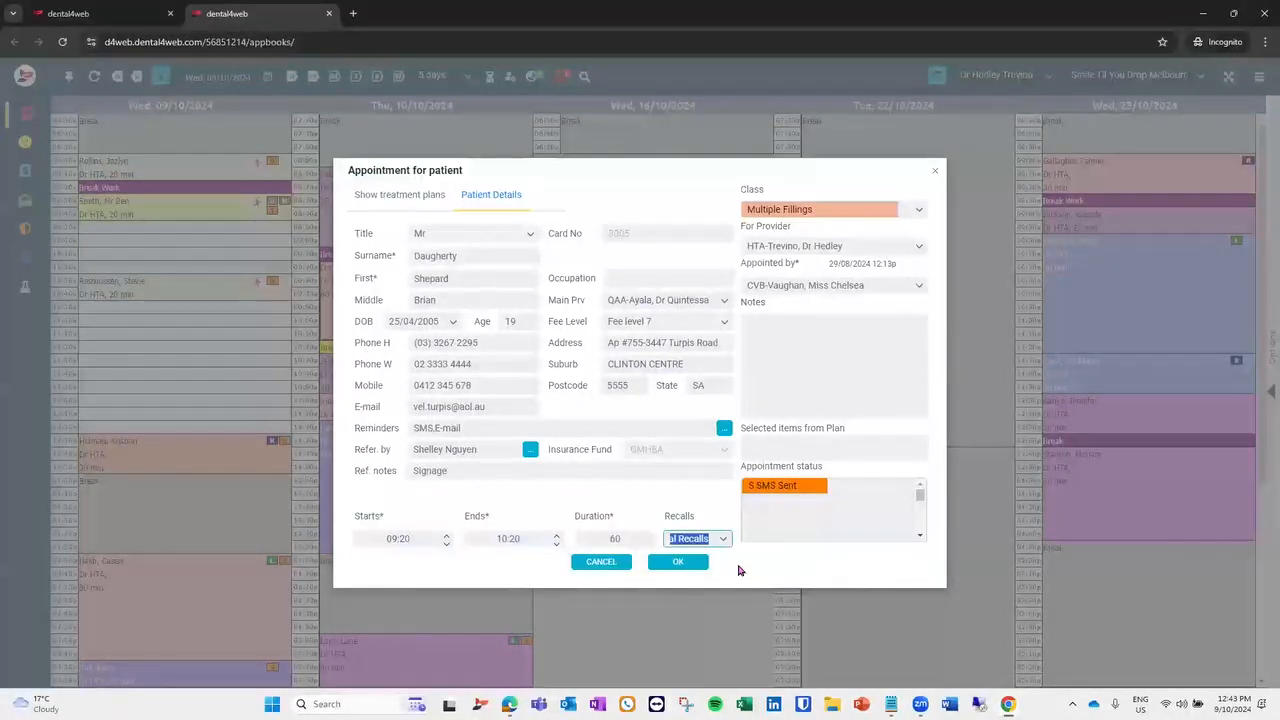
click(837, 492)
click(837, 492)
click(837, 492)
double_click(837, 492)
key(Down)
key(Down)
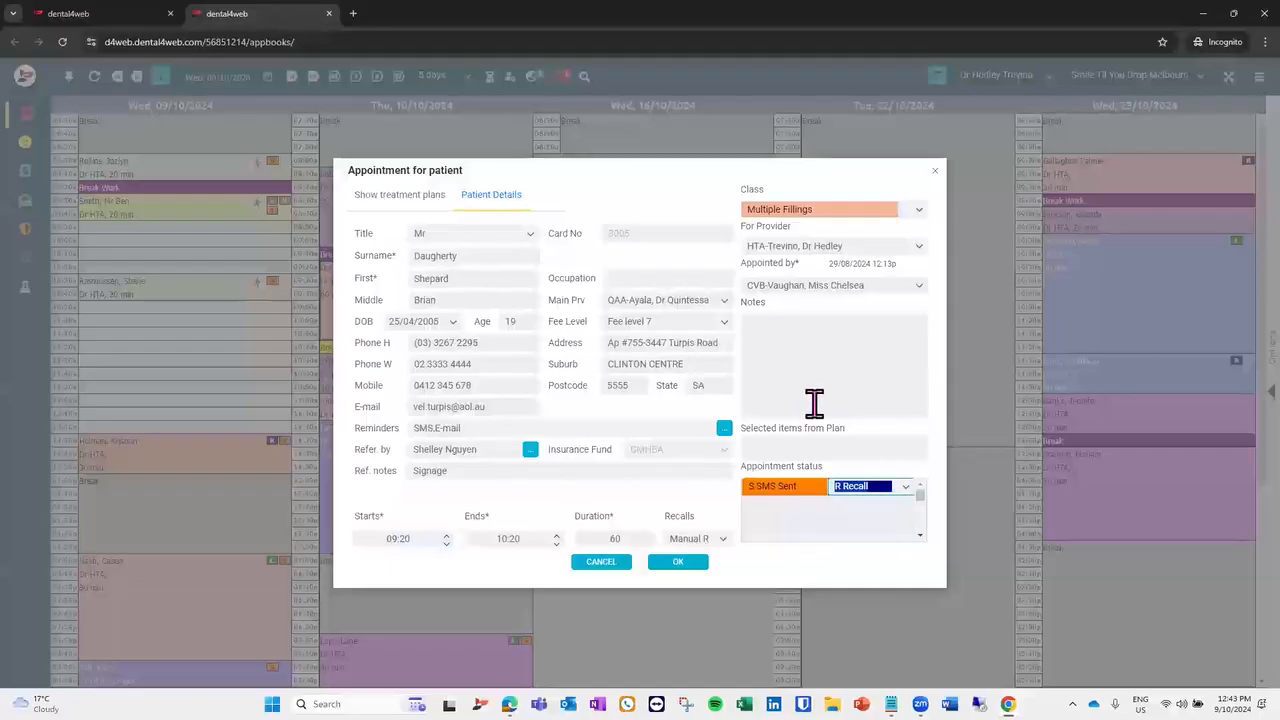
click(700, 562)
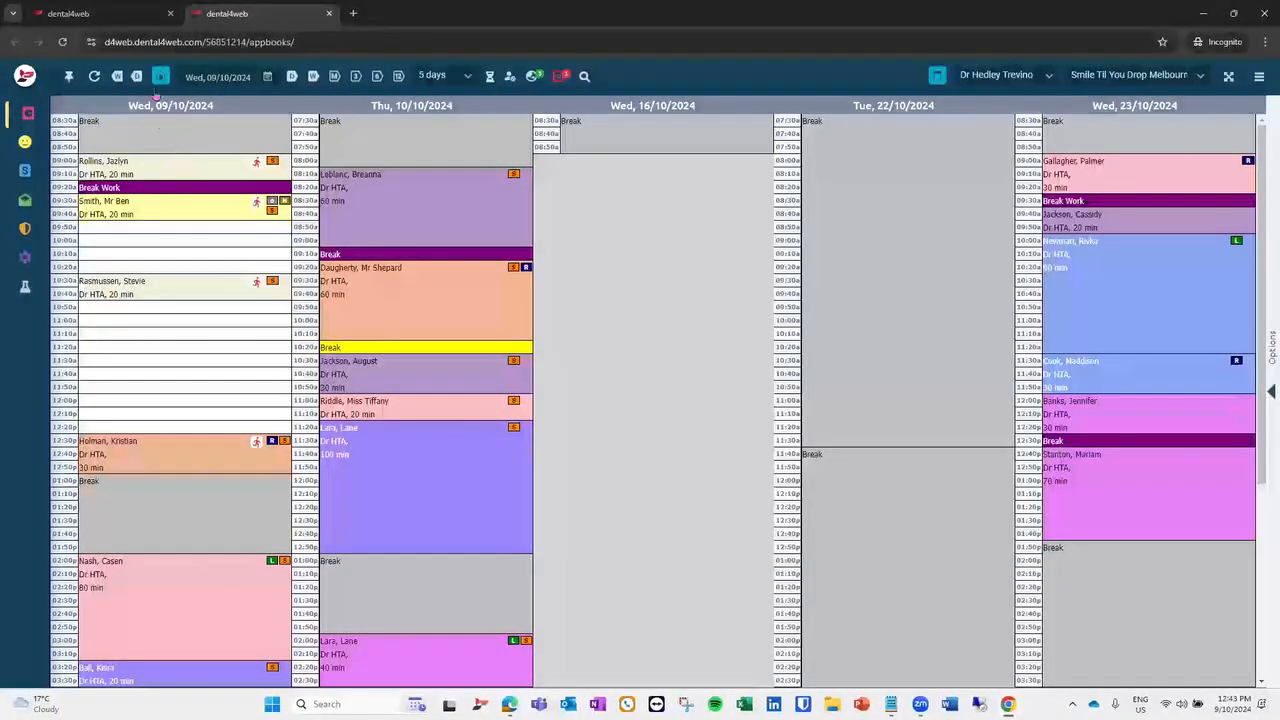
Return to the October 2024 recall batch in the first browser tab and set its highlighting to lapsed patients.
click(143, 17)
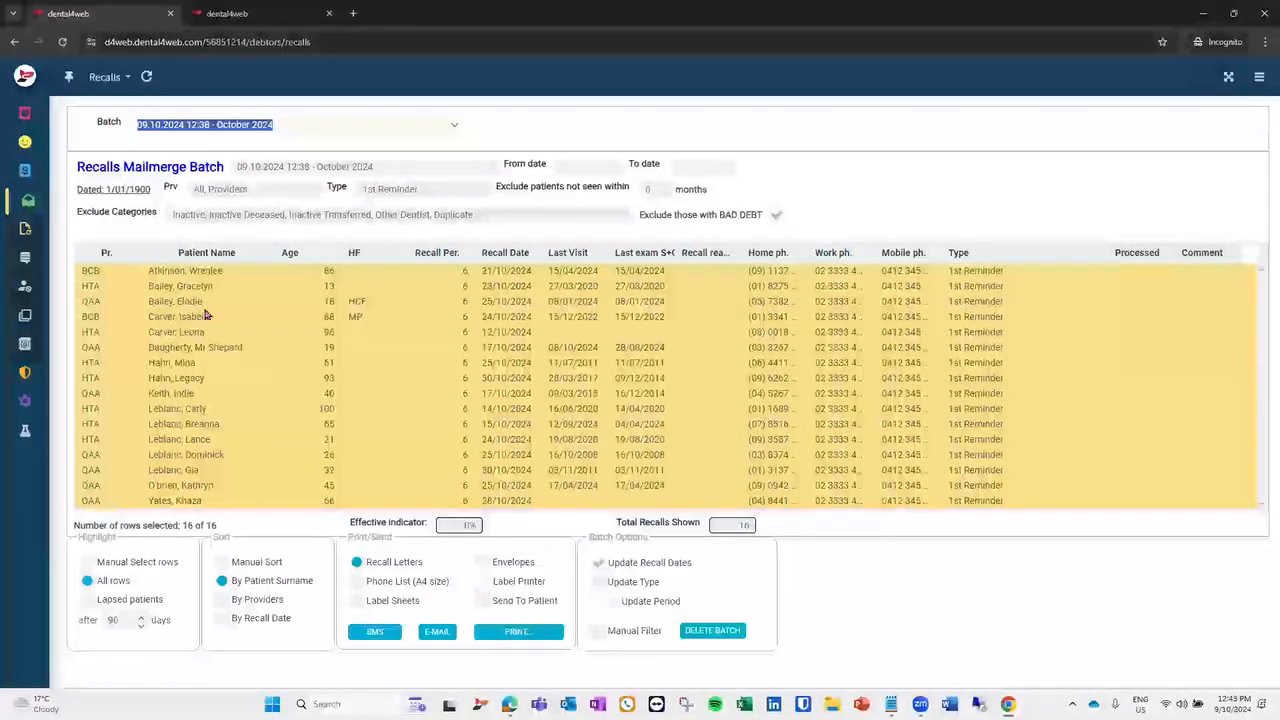
click(87, 607)
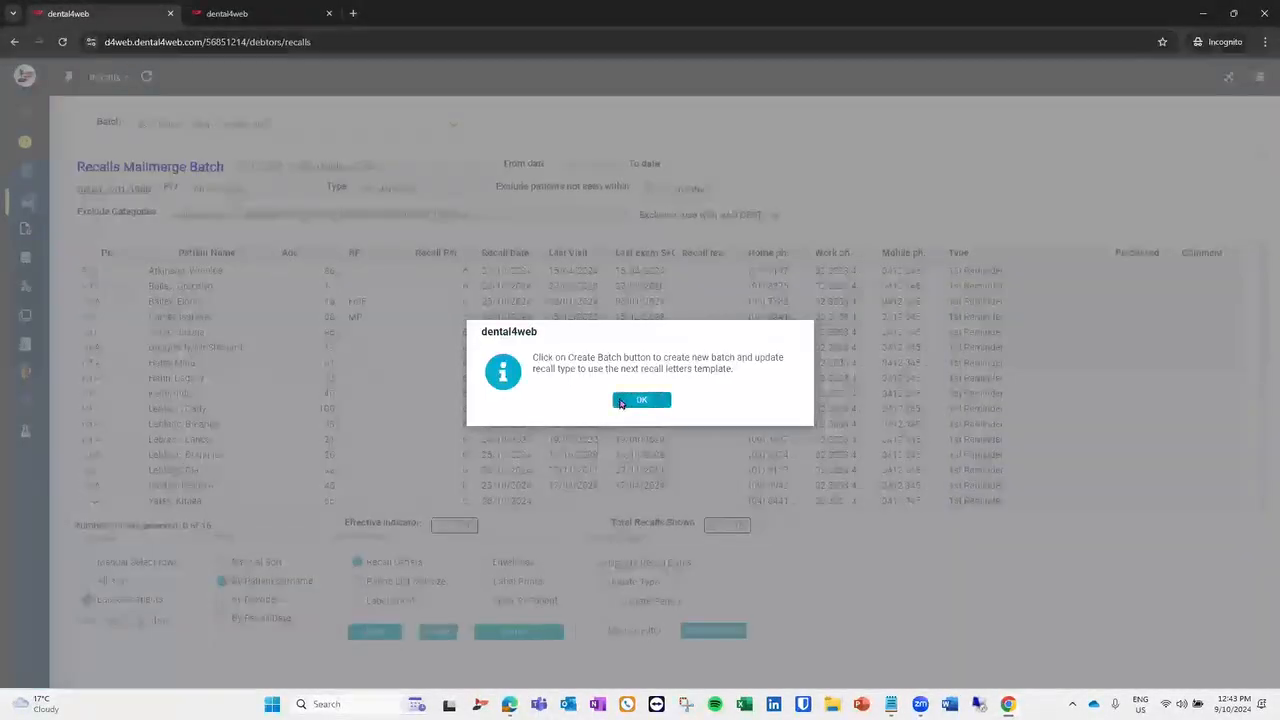
click(625, 400)
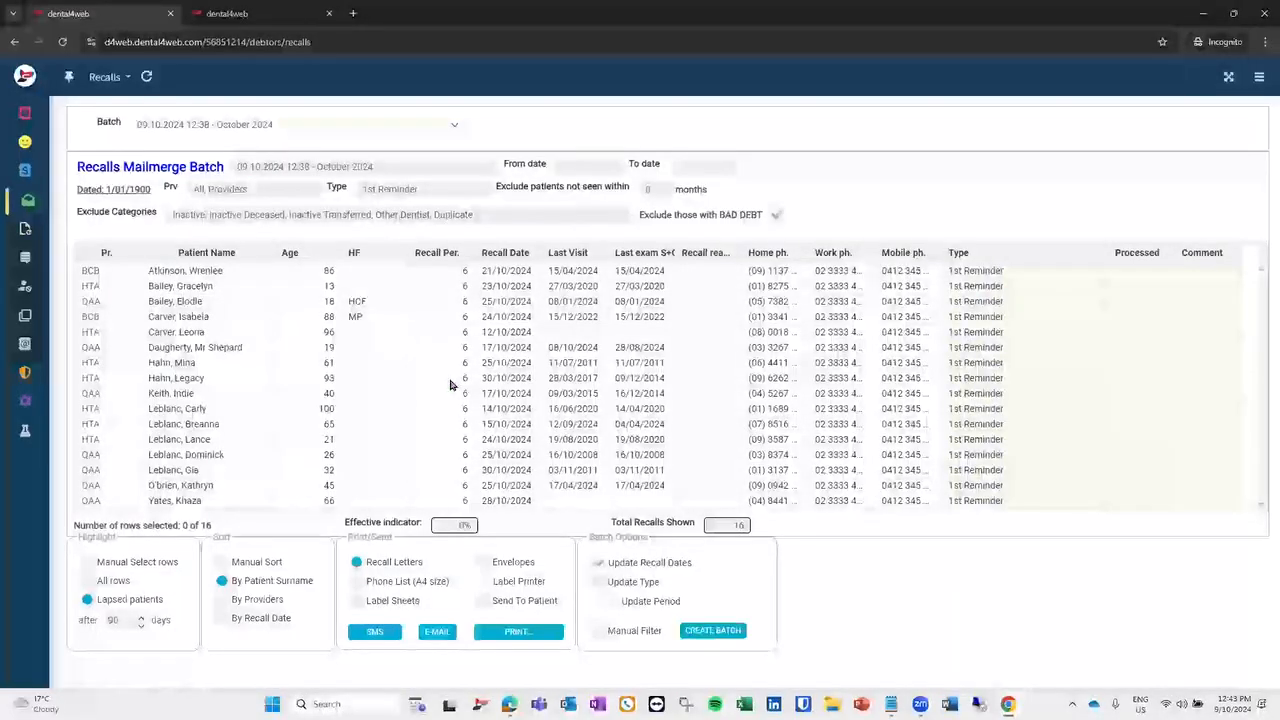
Select the patients in rows 8, 10, 11, 13 and 15 and create a lapsed recall batch from them.
click(450, 385)
click(452, 410)
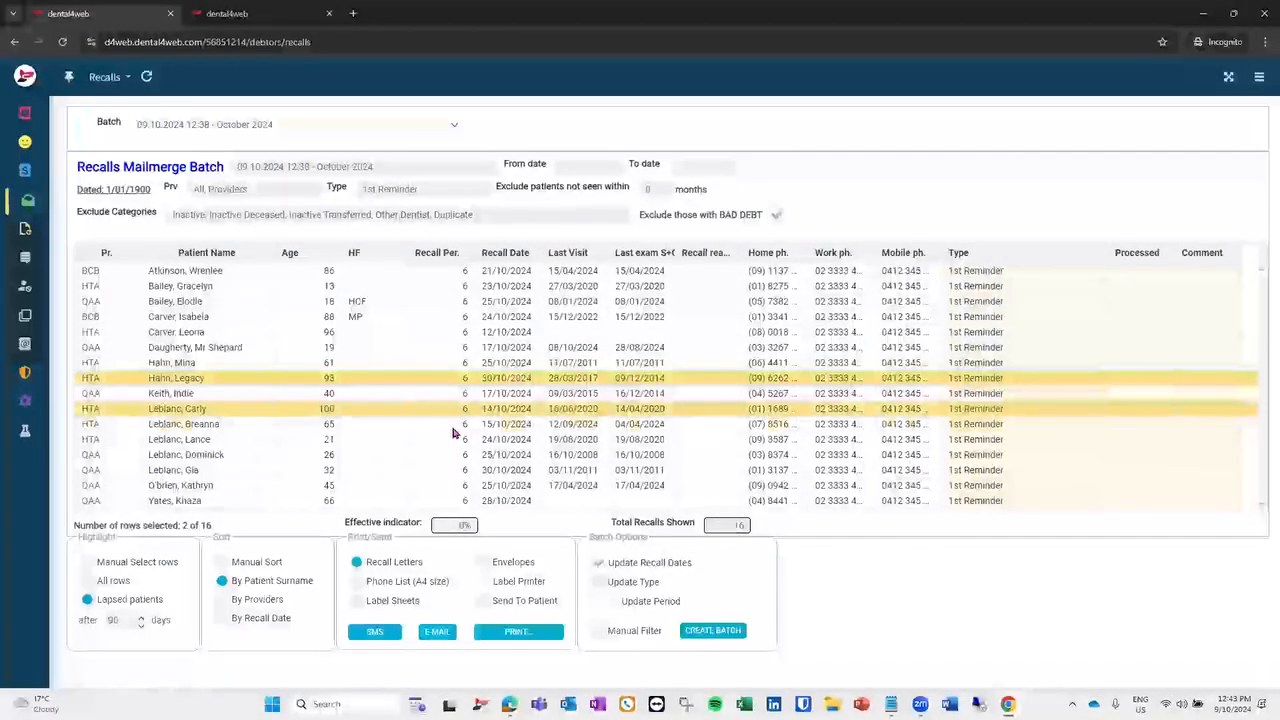
click(457, 425)
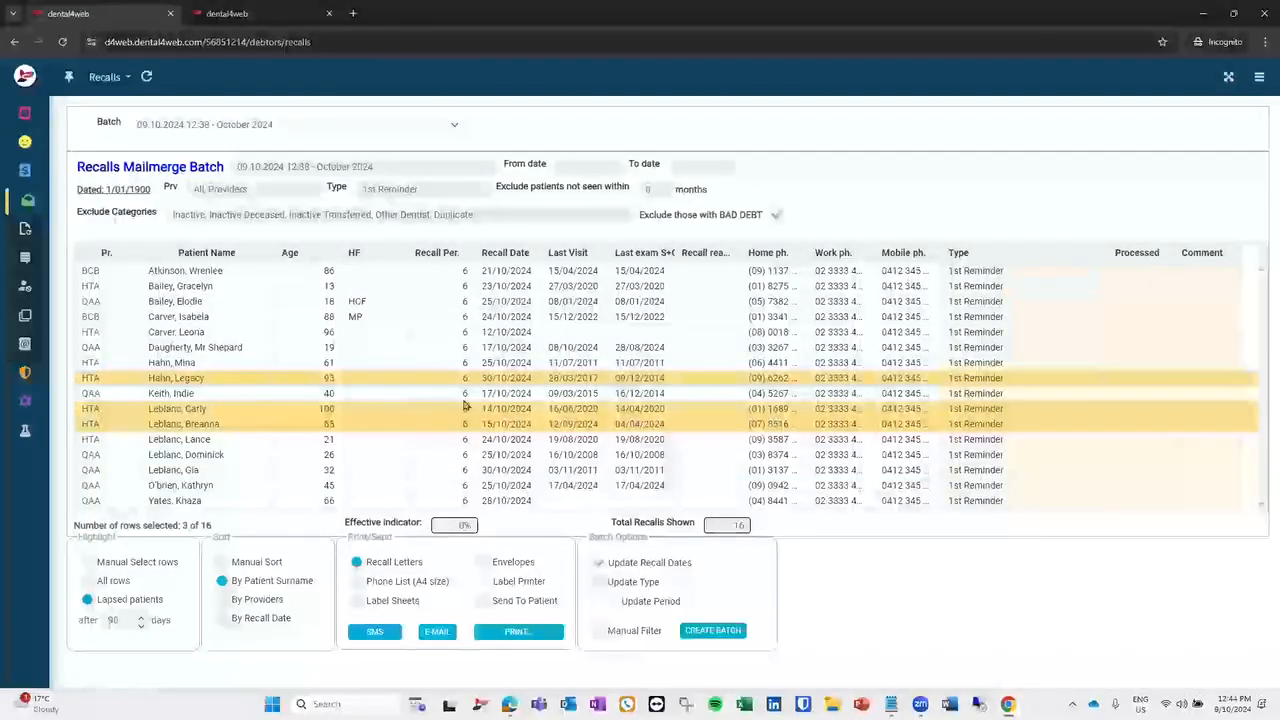
click(484, 455)
click(482, 486)
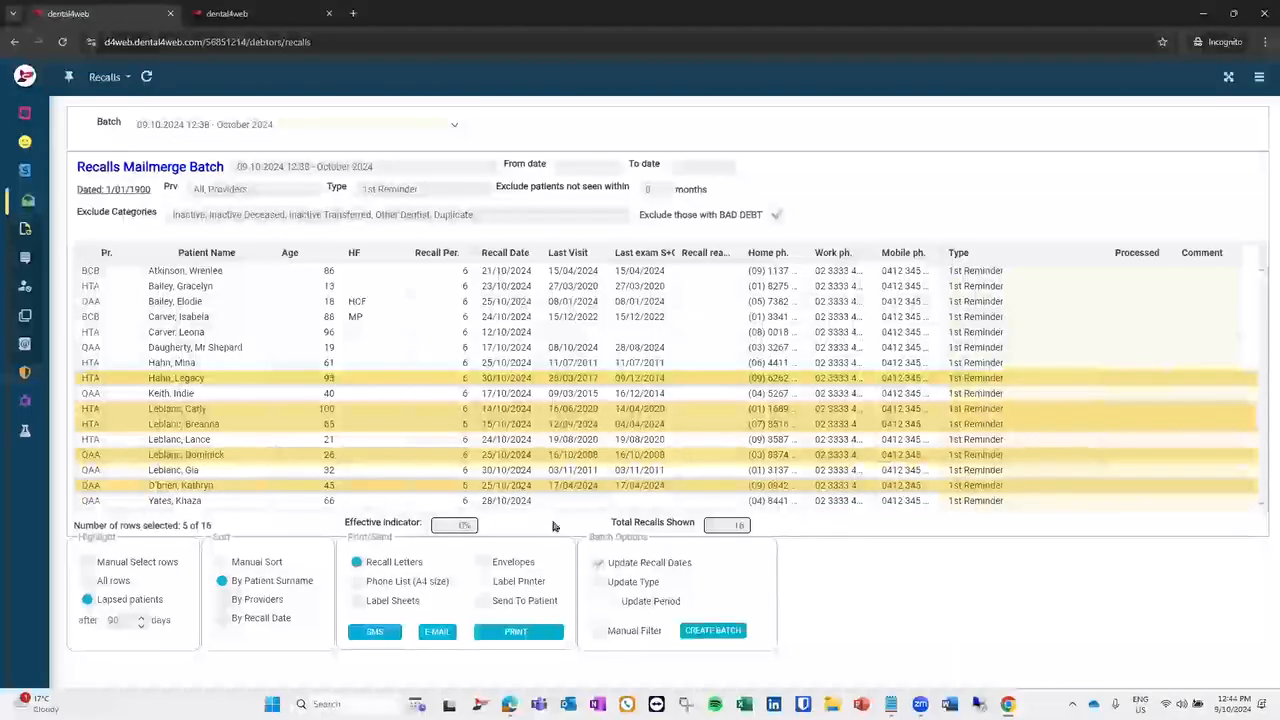
click(705, 640)
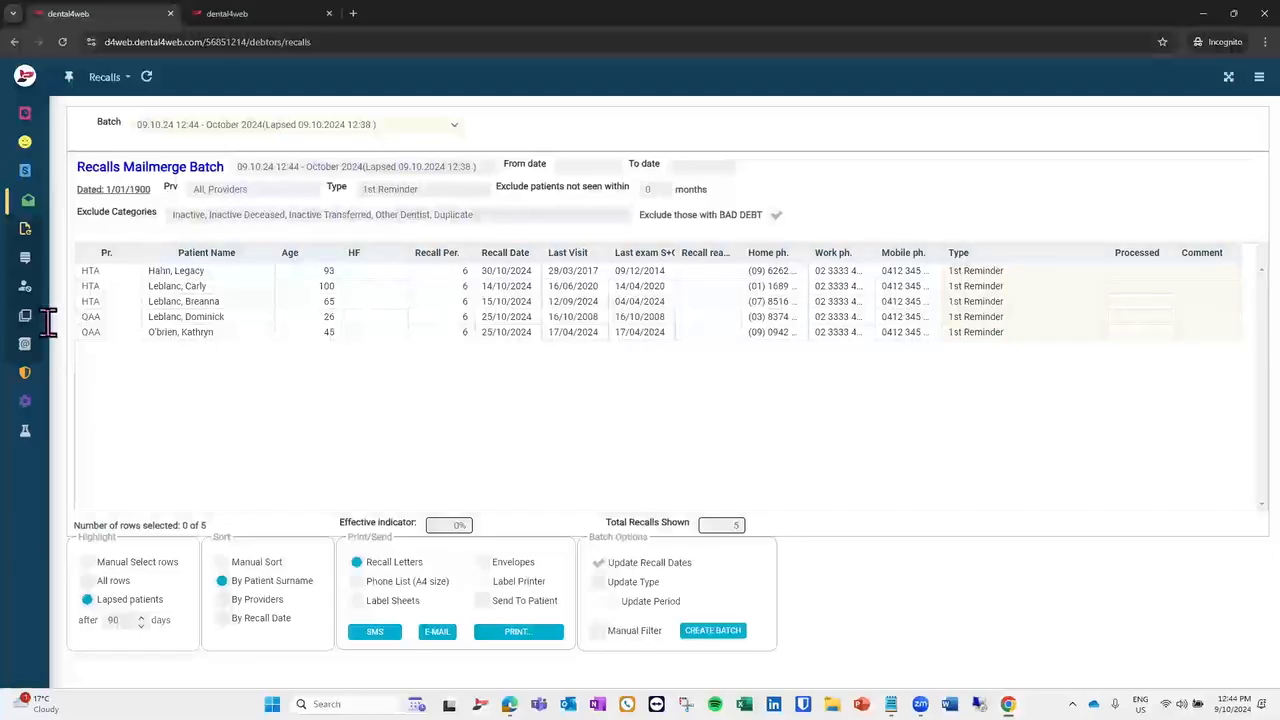
Review the SMS template of the 2nd Reminder - Lapsed recall type in Mail Merge Setup and exit it.
mouse_move(38, 352)
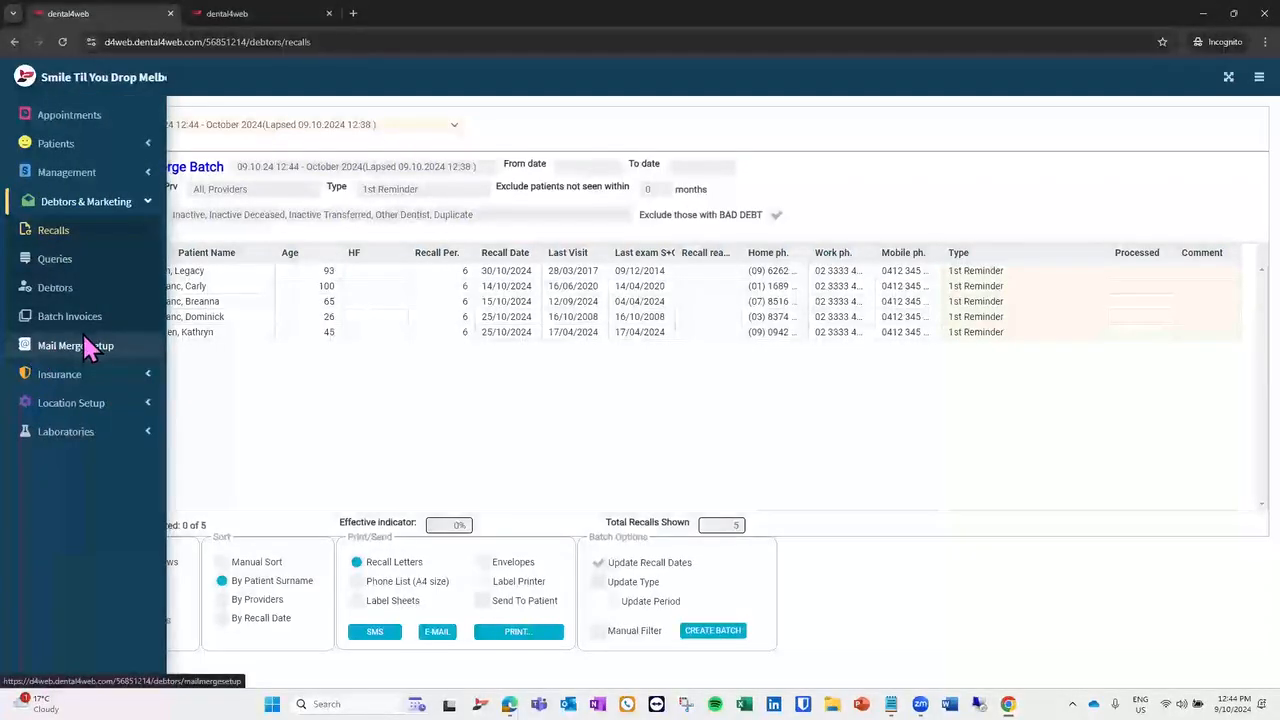
click(85, 343)
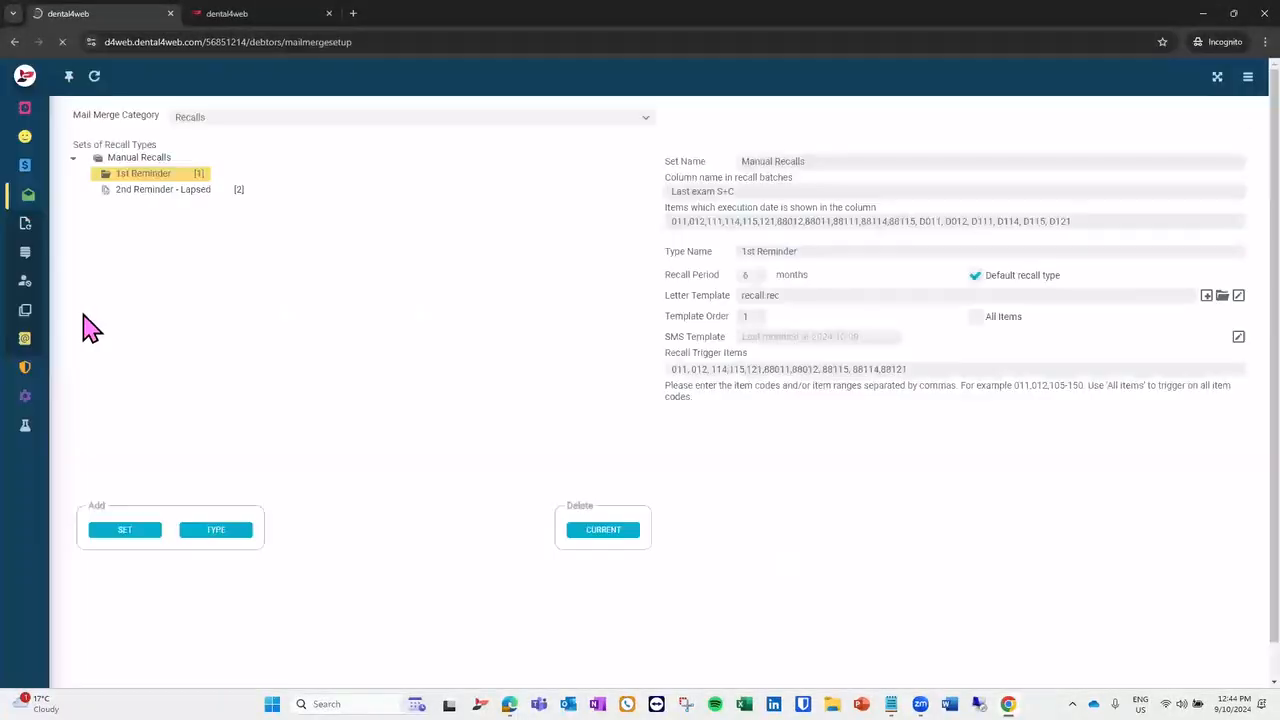
click(137, 197)
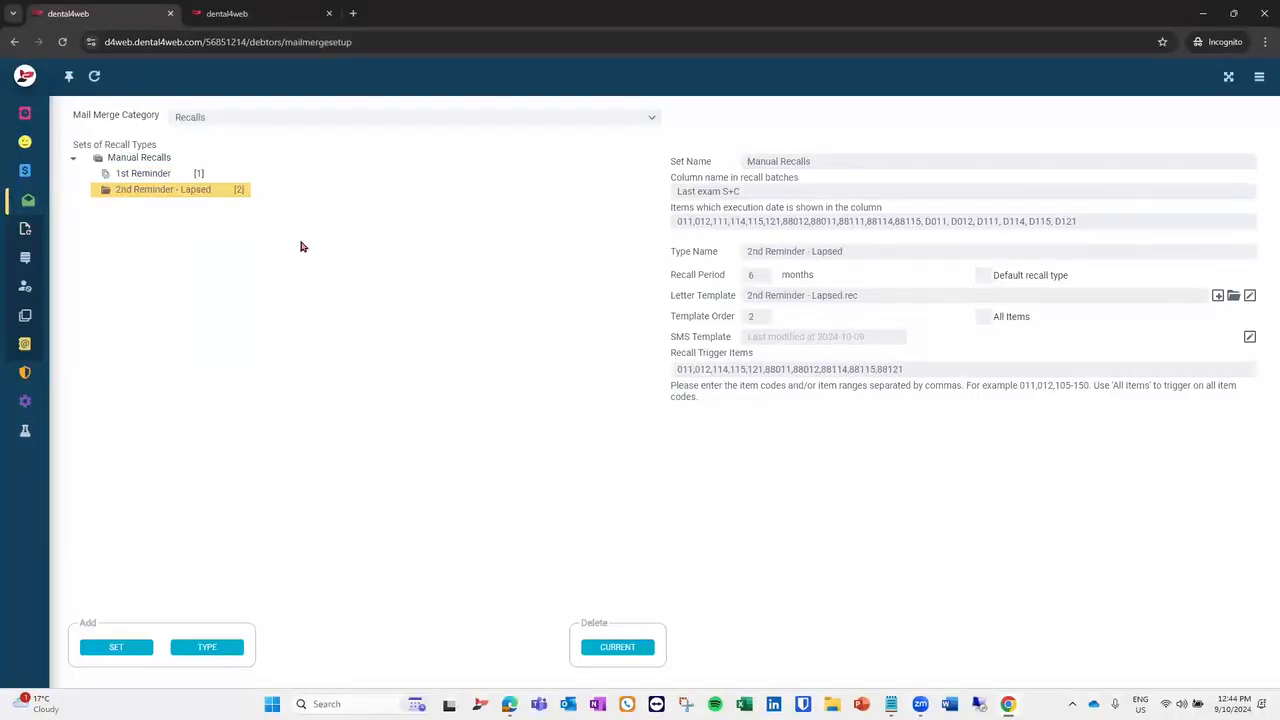
click(1249, 339)
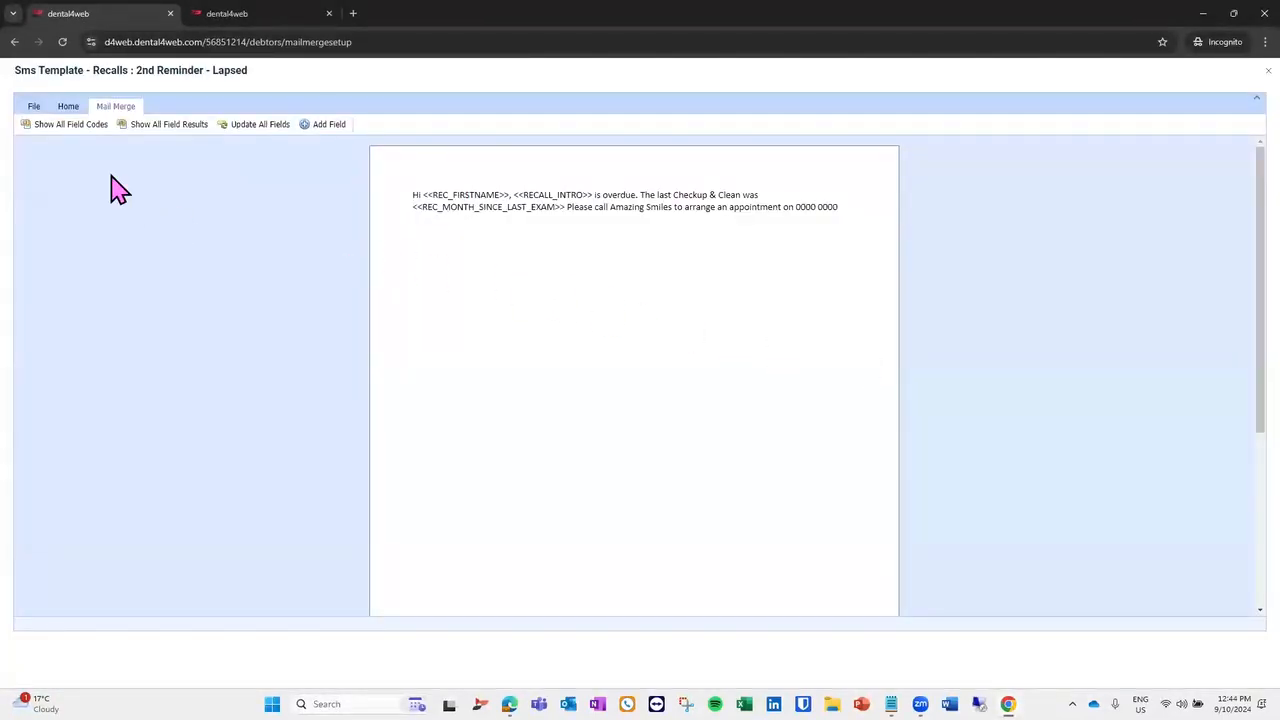
click(36, 106)
click(155, 127)
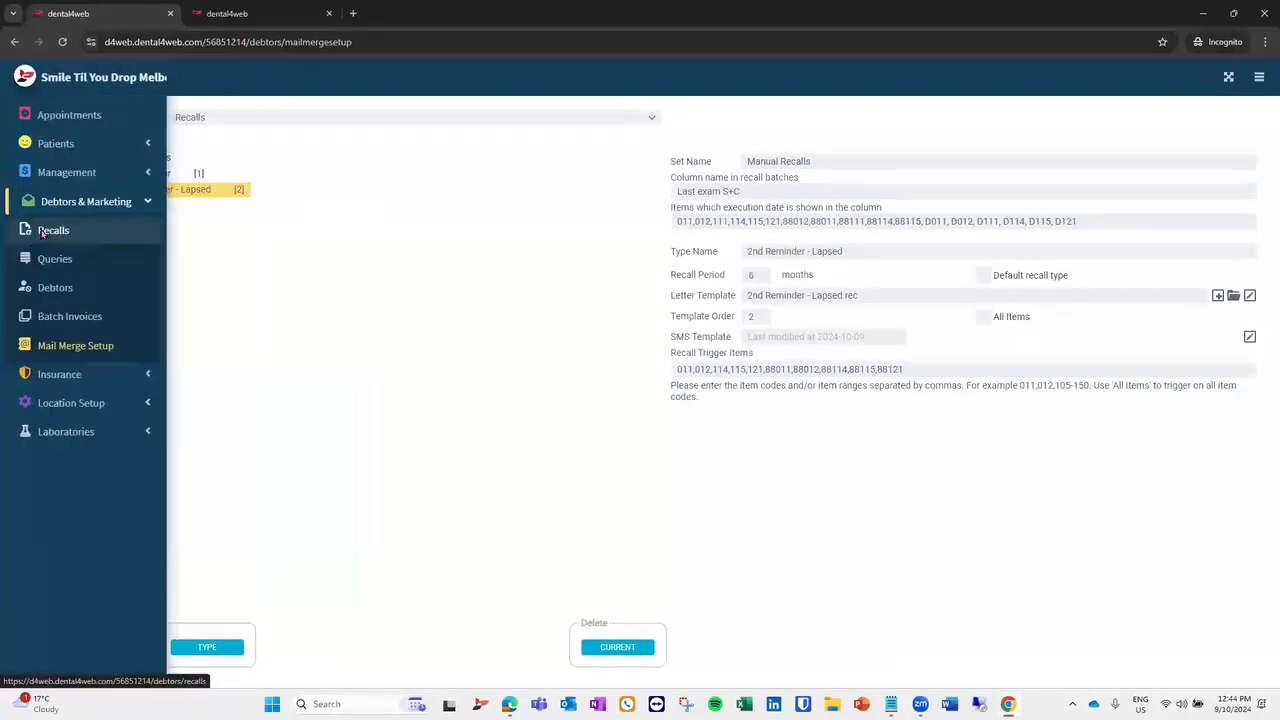
Load the batch "09.10.24 12:44 - October 2024(Lapsed 09.10.2024 12:38 )" in Recalls and turn on Update Type.
click(60, 230)
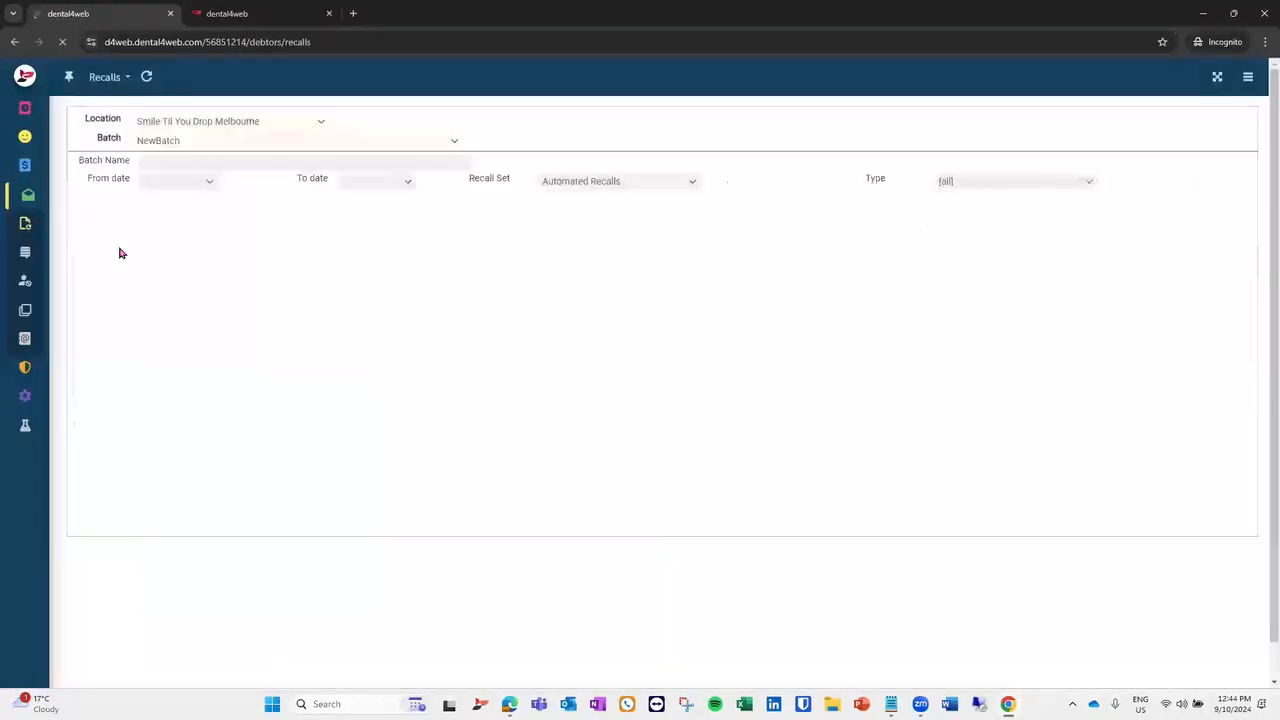
click(277, 141)
click(284, 190)
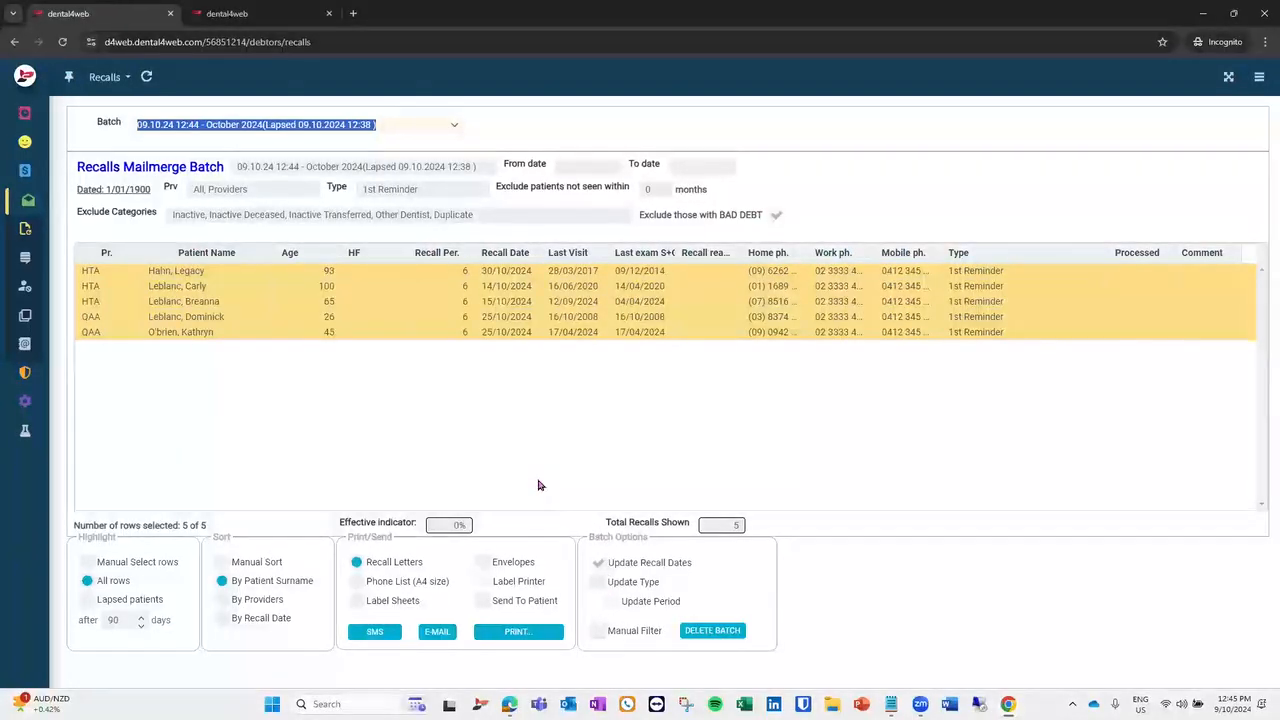
click(597, 583)
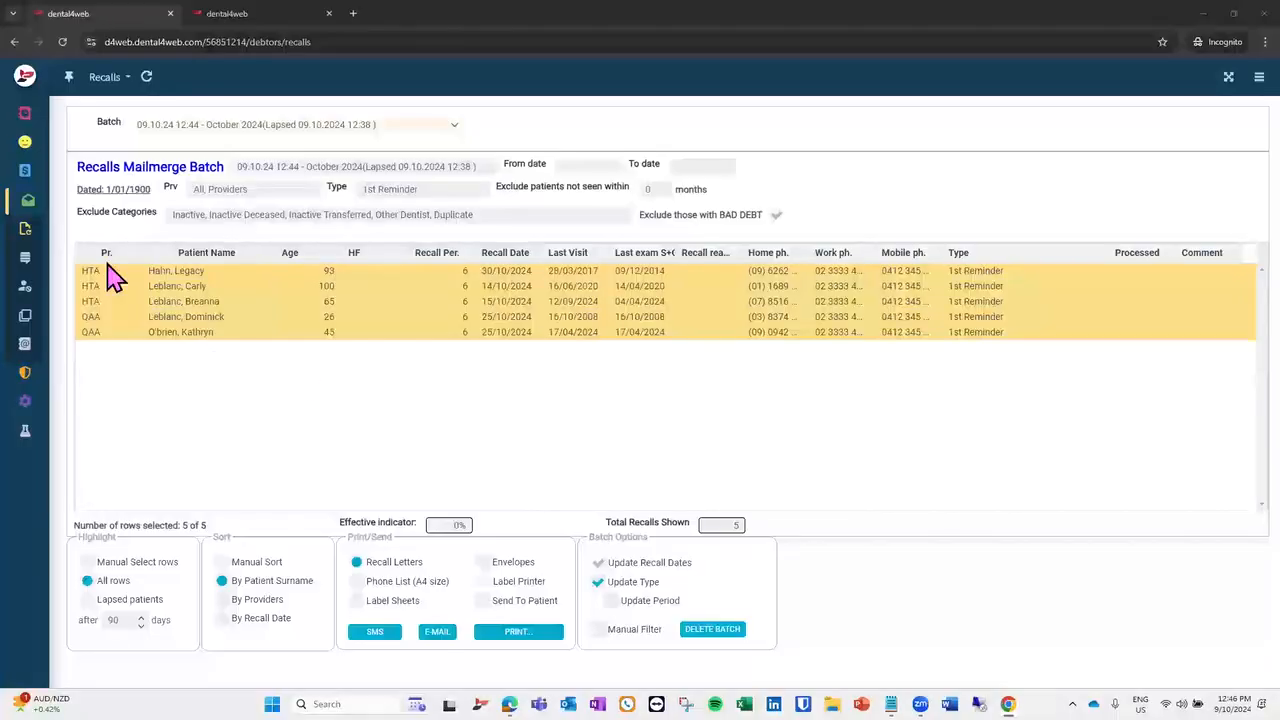
click(40, 210)
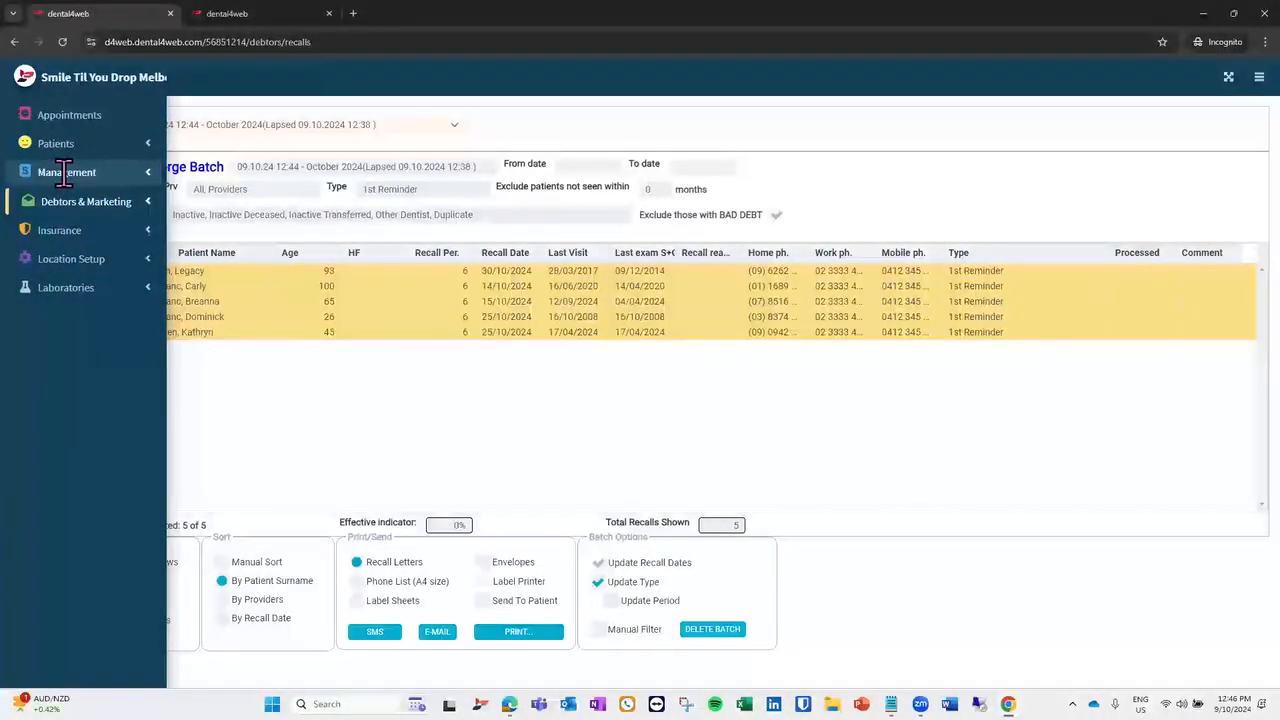
Open the 1st recall reminder under Automated Recalls in Automation and examine its set and type settings alongside the October 2024 calendar.
click(64, 172)
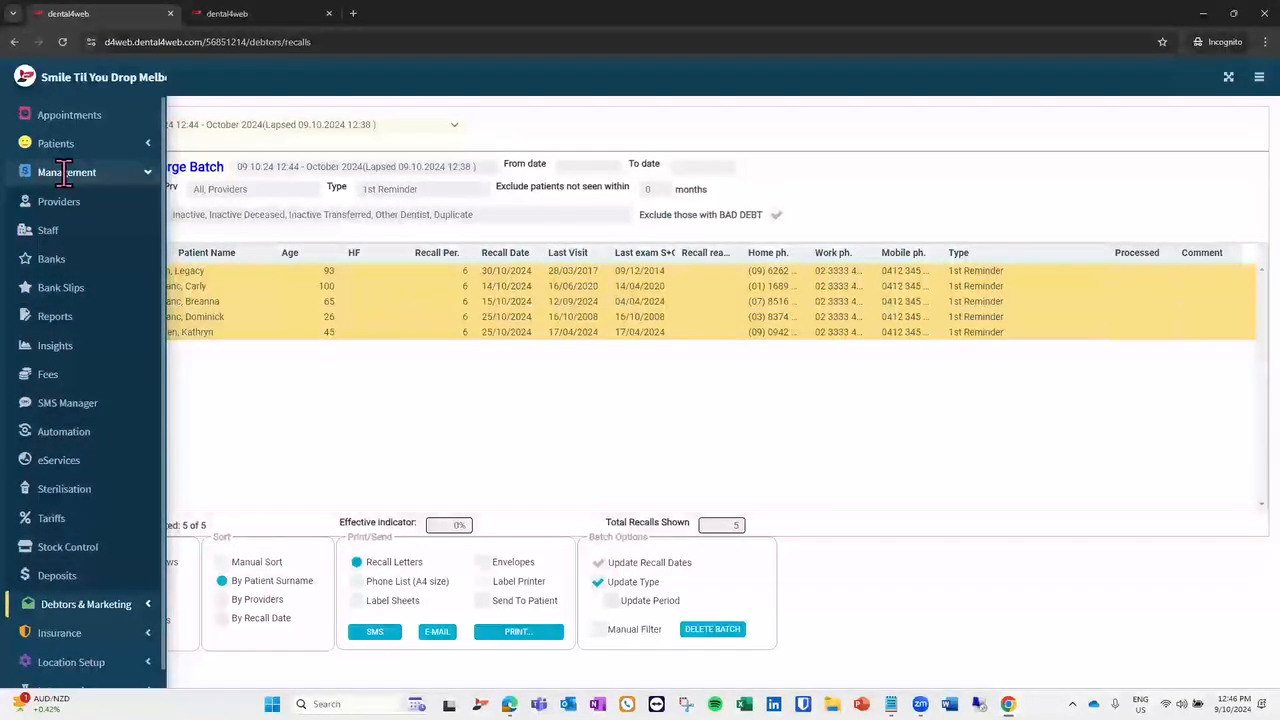
click(74, 432)
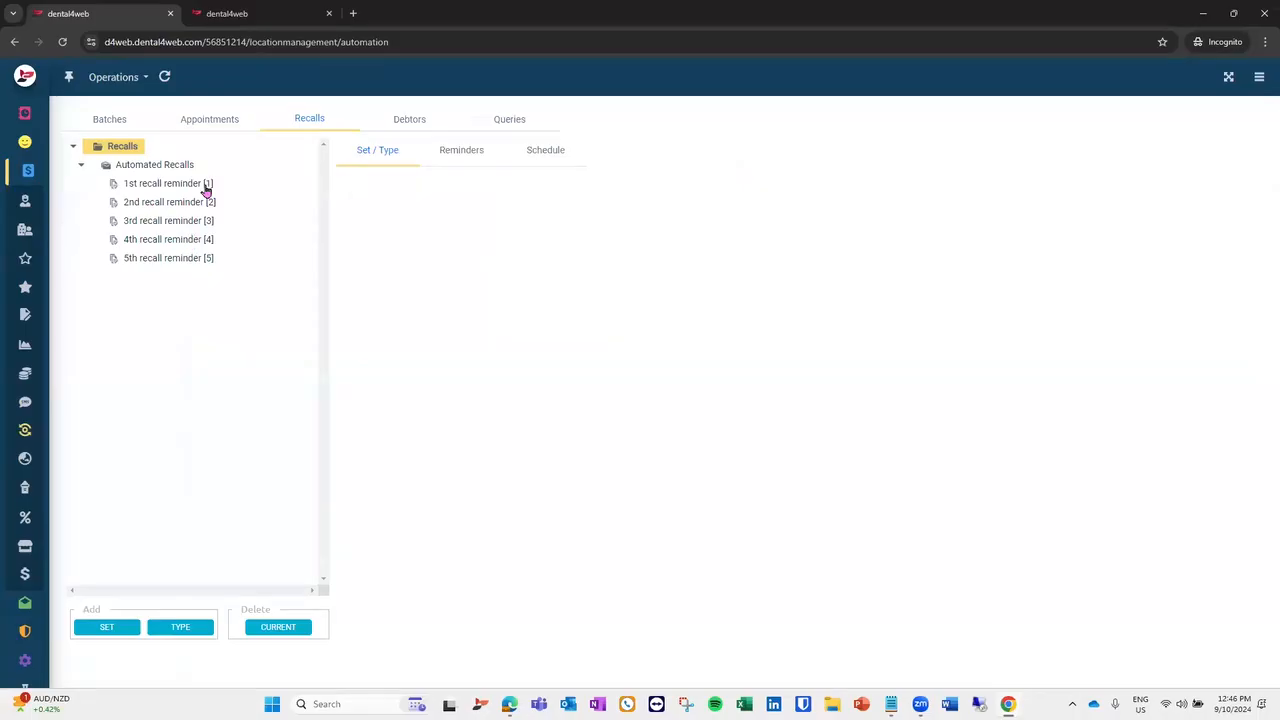
click(205, 186)
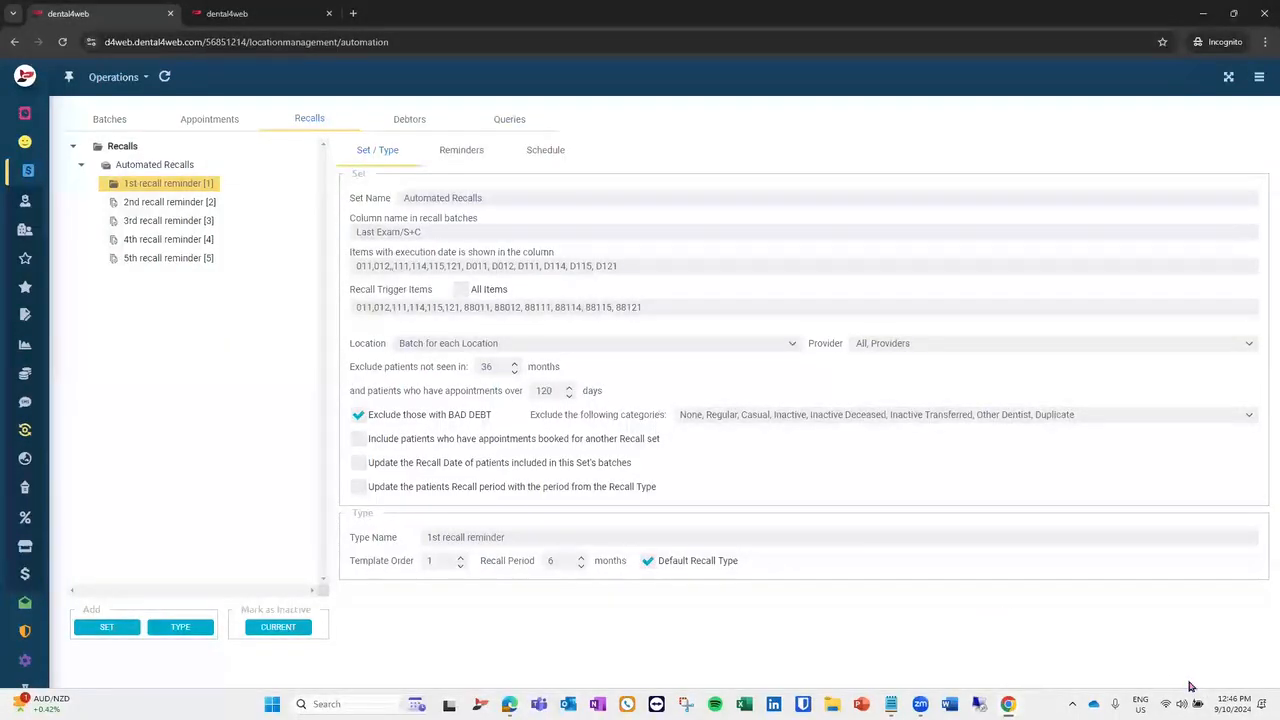
click(1233, 705)
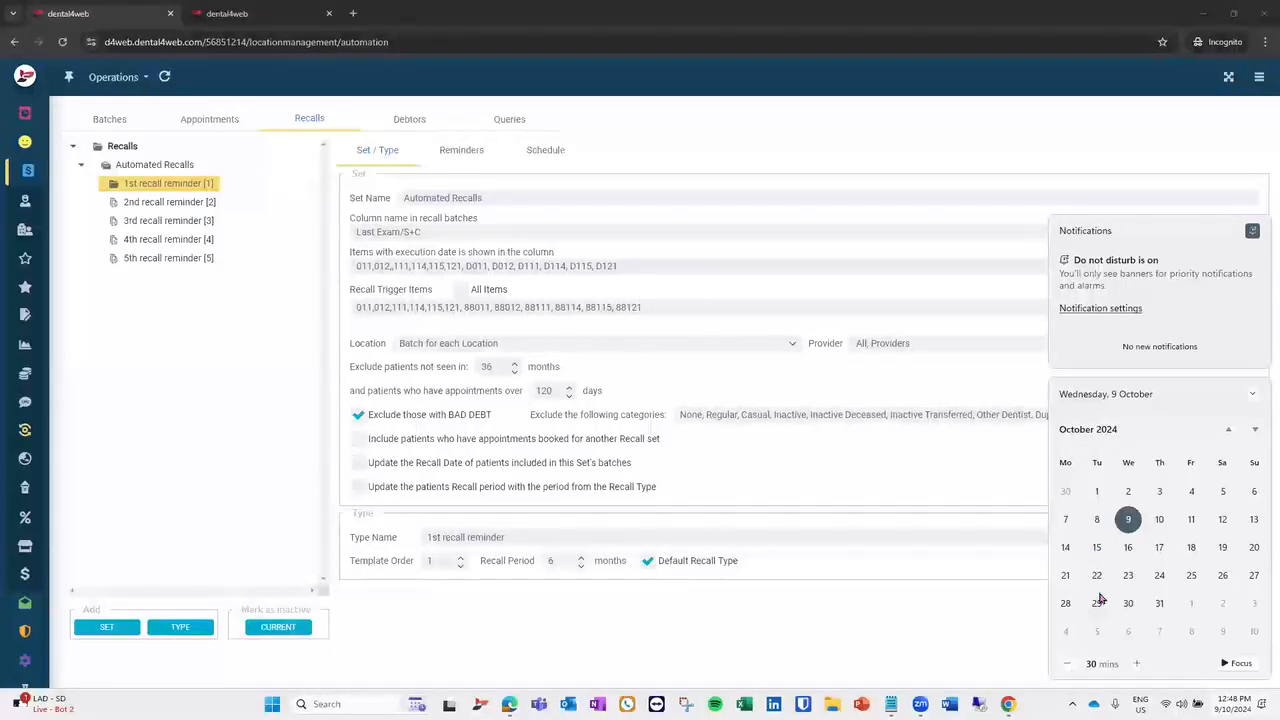
click(248, 358)
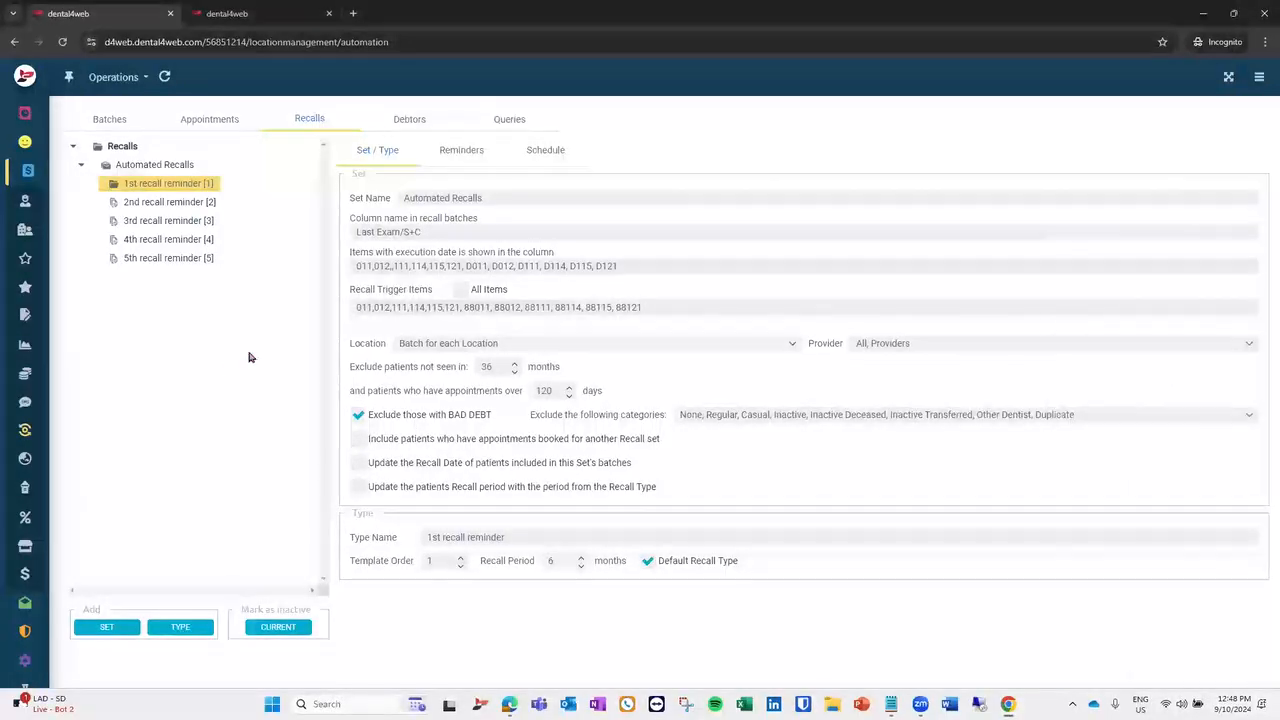
Review the reminder templates and the run schedule of the 1st recall reminder.
click(451, 158)
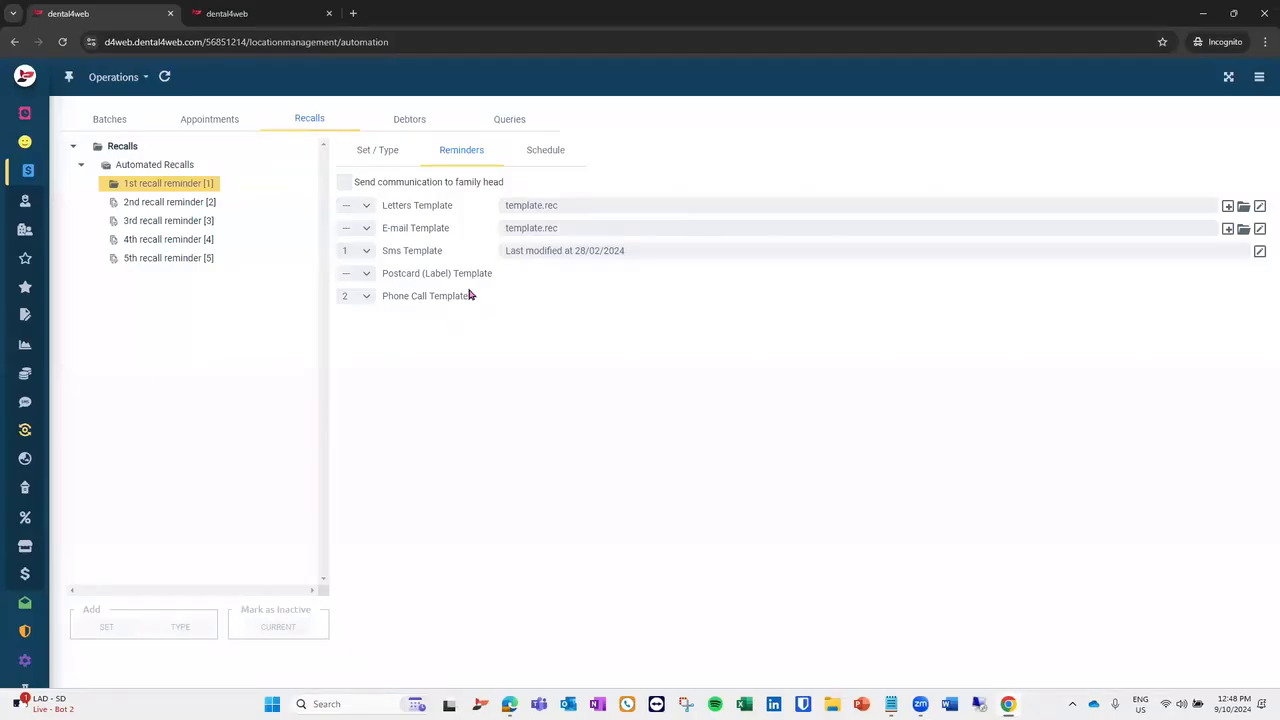
click(538, 160)
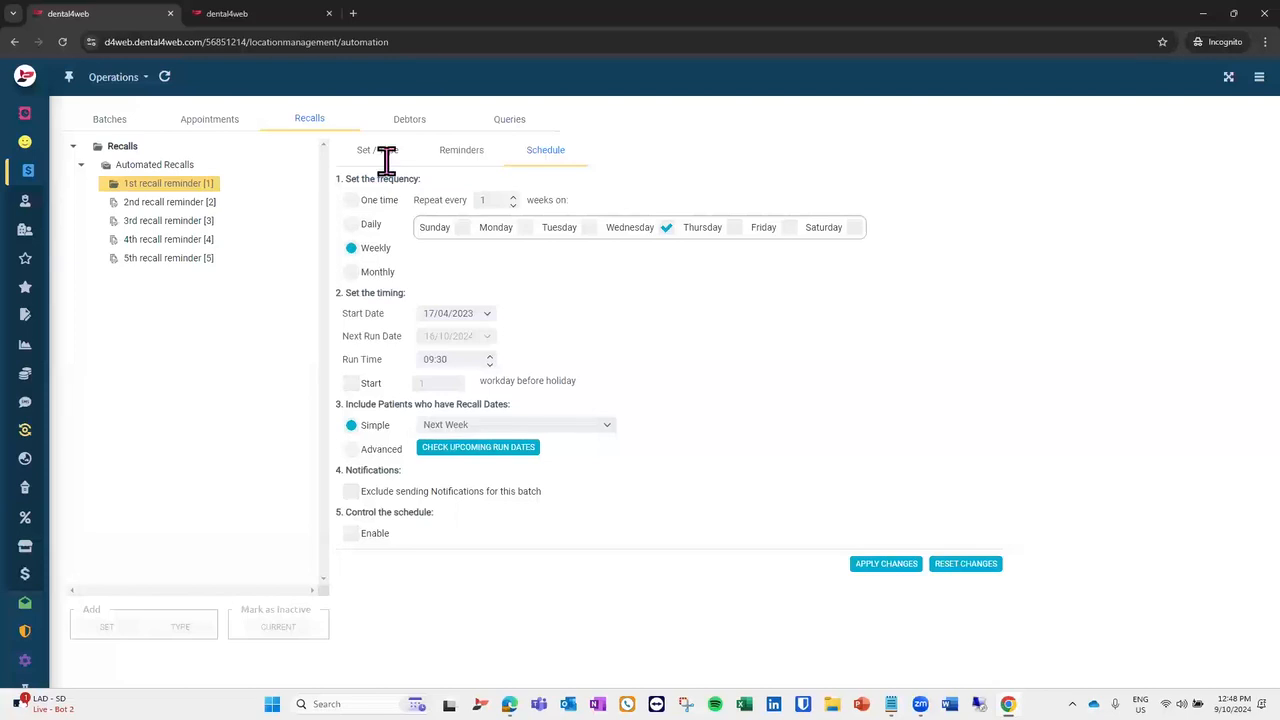
click(447, 157)
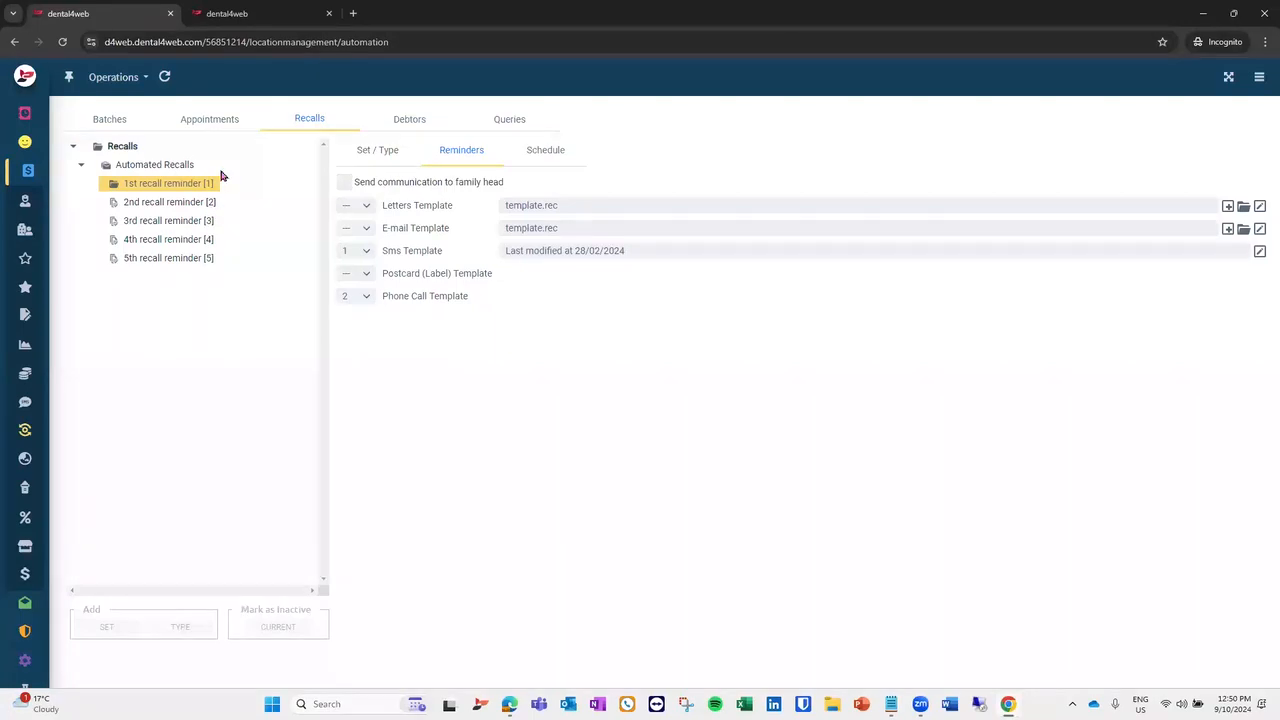
Switch to the appointment book in the second browser tab and open the treatment record of the 08:10 patient on Thu 10/10/2024.
click(252, 30)
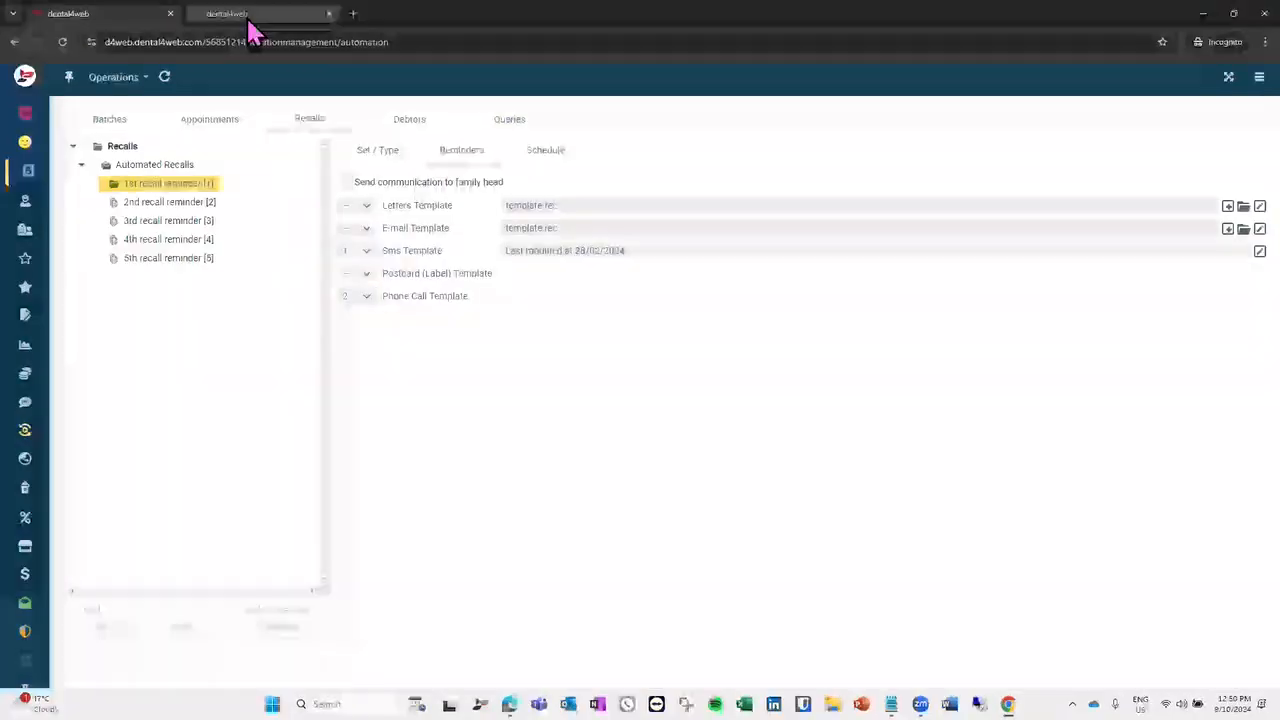
right_click(342, 186)
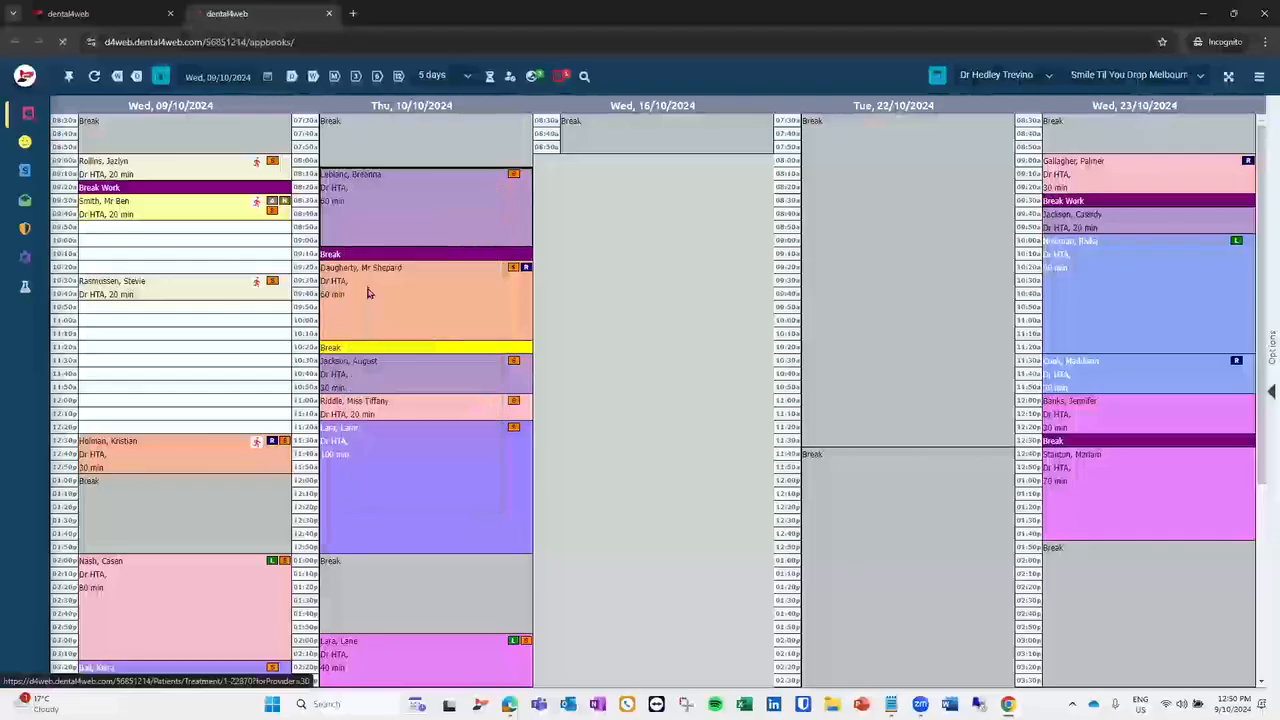
click(368, 292)
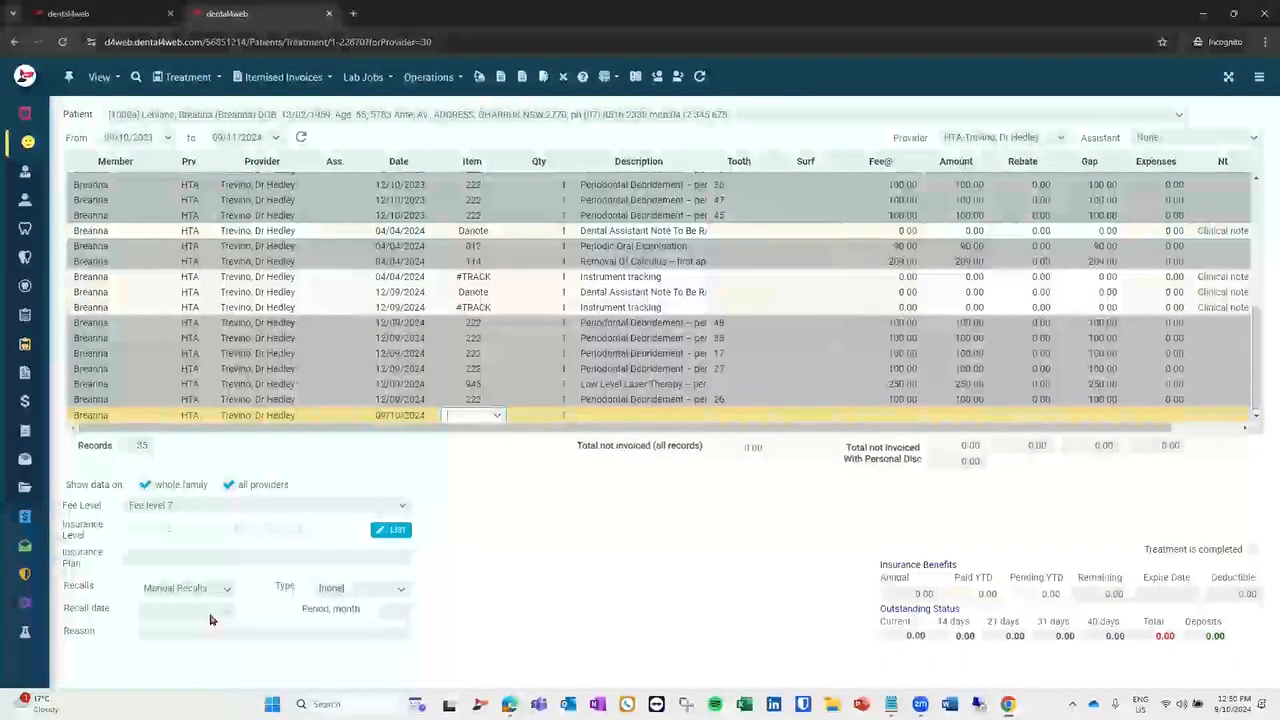
Set the patient's manual recall type to 1st Reminder and the recall date to 15/01/2025.
click(393, 594)
click(360, 625)
click(226, 622)
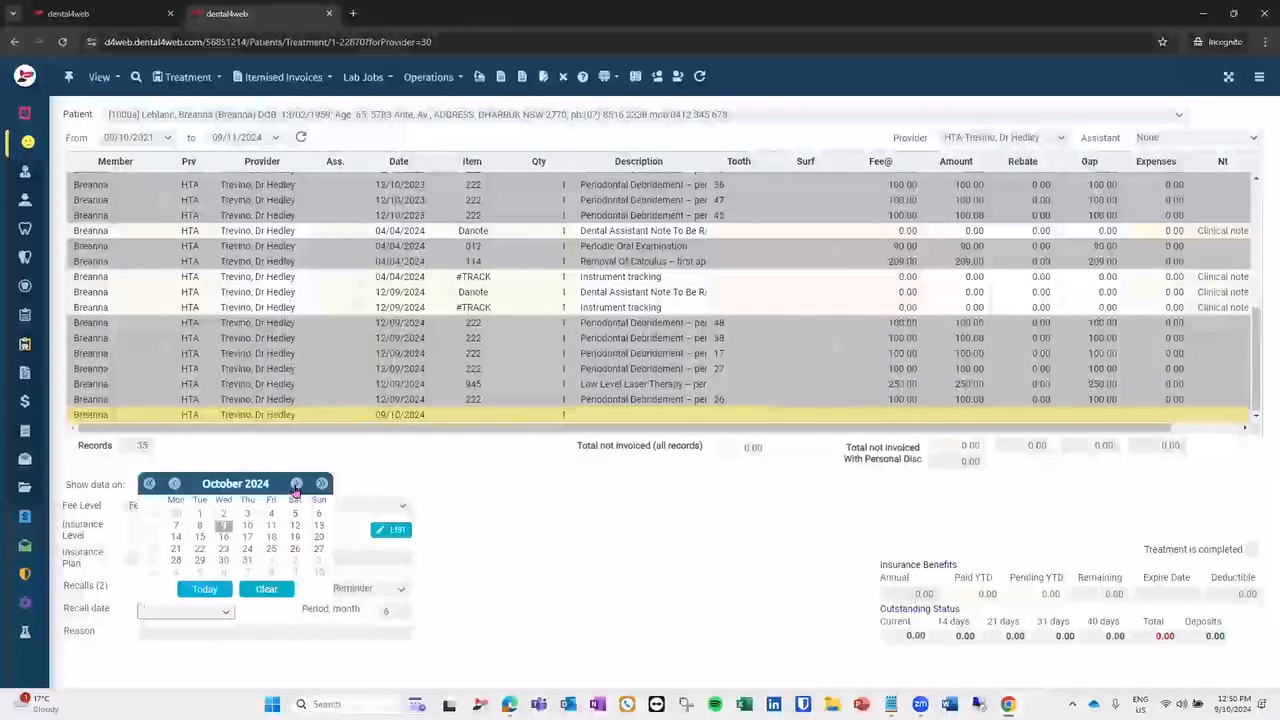
click(296, 484)
click(296, 484)
click(296, 484)
click(224, 537)
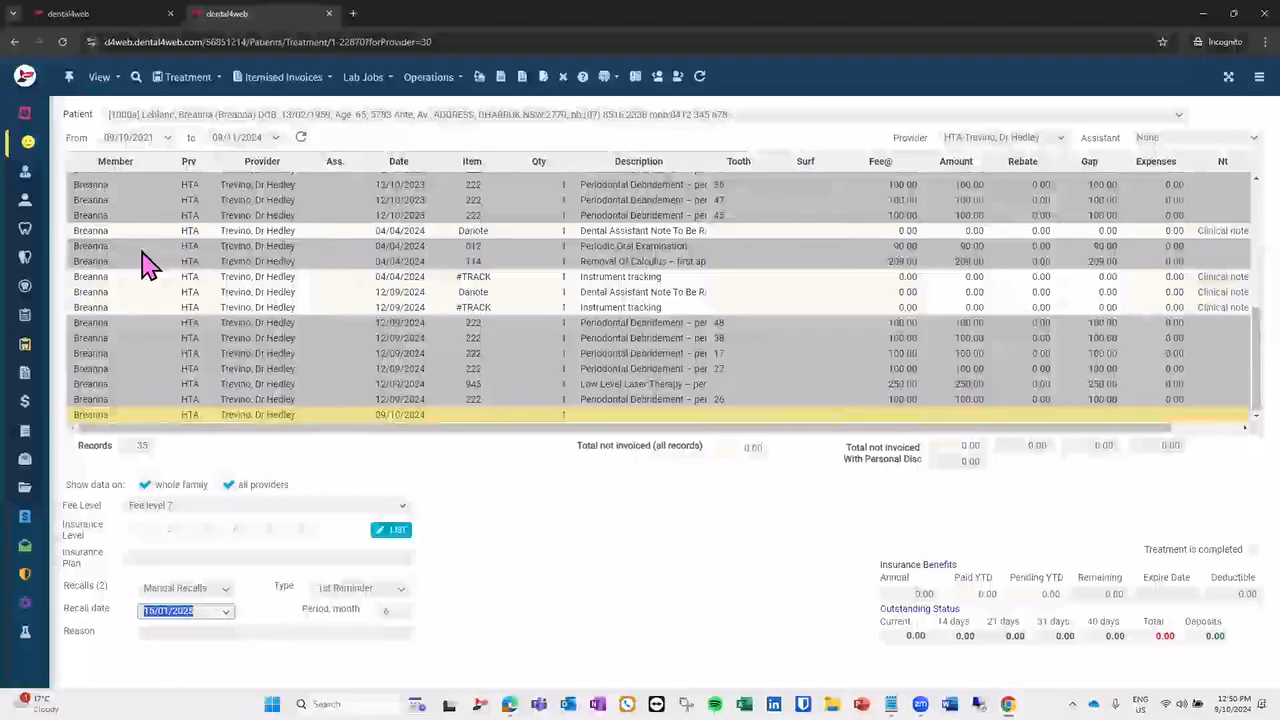
Return to the appointment book and open the details of the 08:10 appointment on Thu 10/10/2024.
click(122, 14)
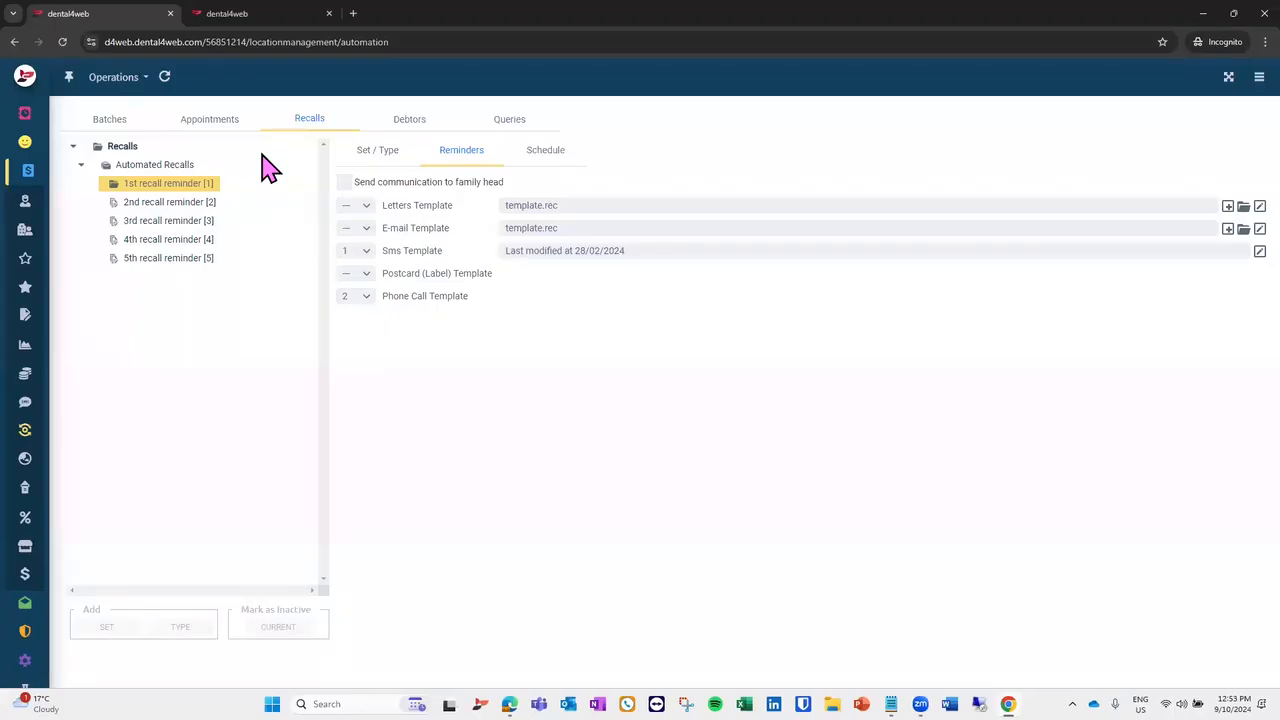
click(271, 14)
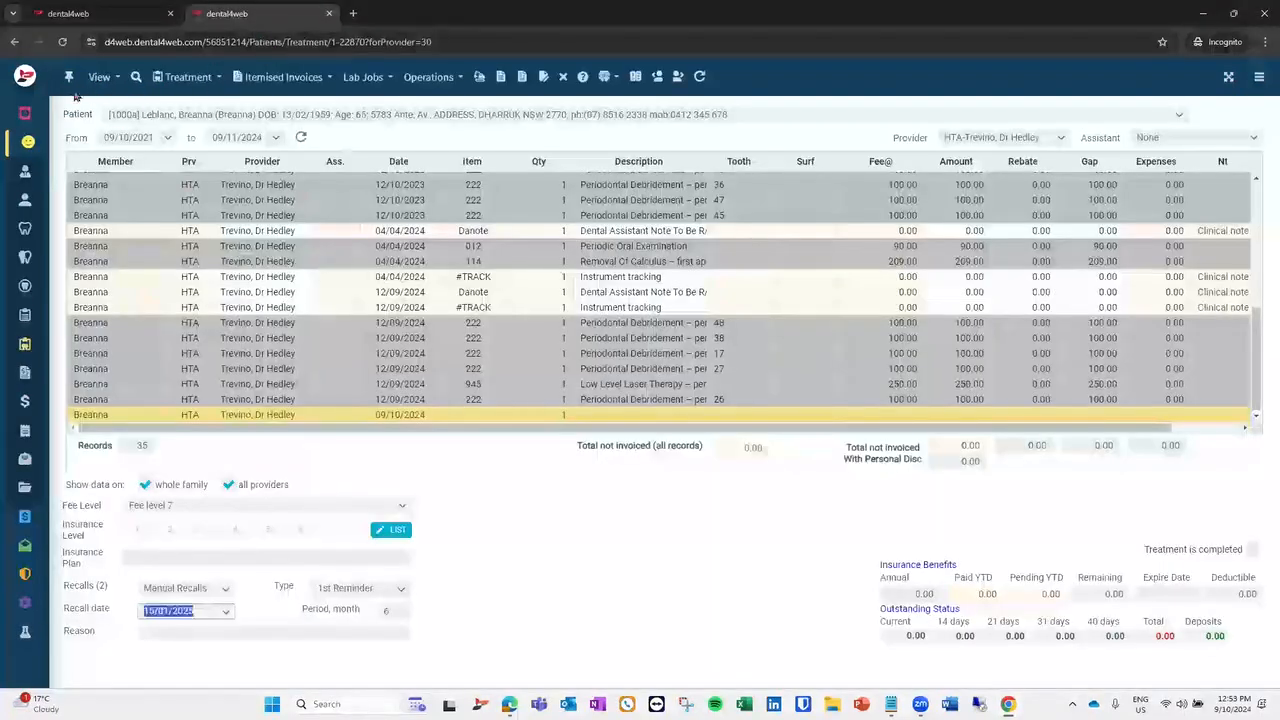
click(40, 114)
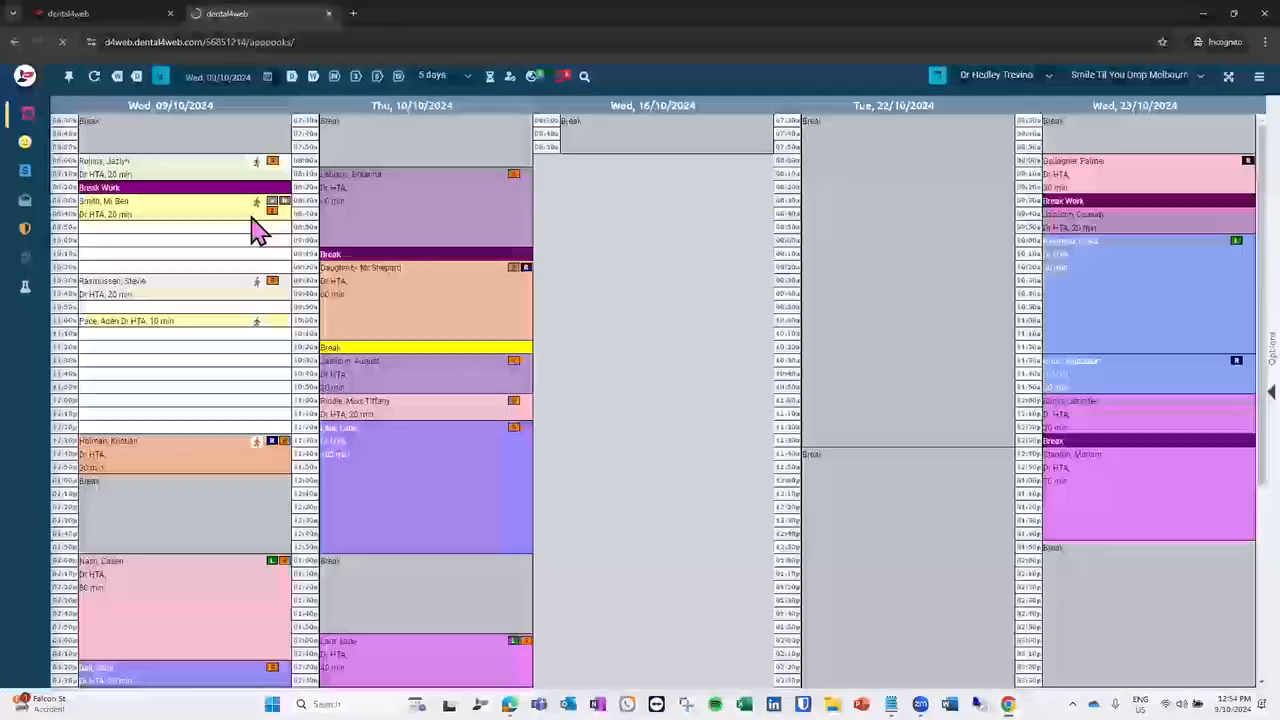
double_click(361, 200)
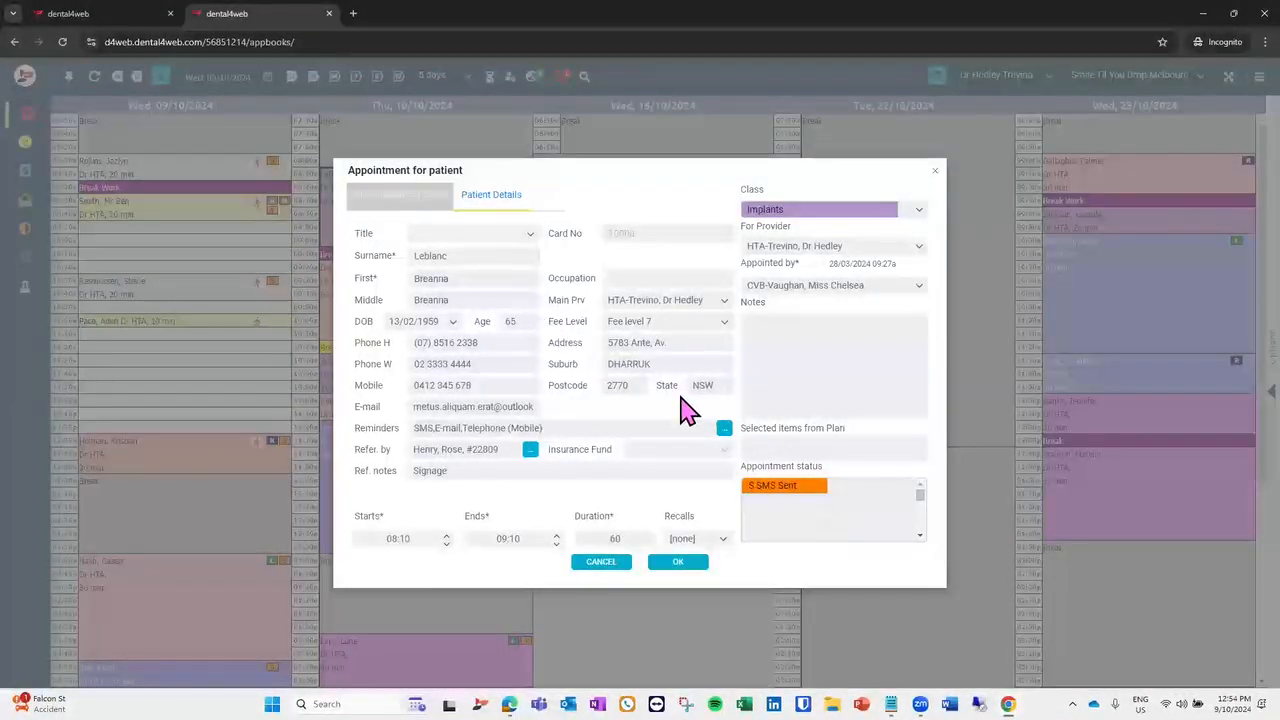
click(850, 489)
key(r)
click(845, 403)
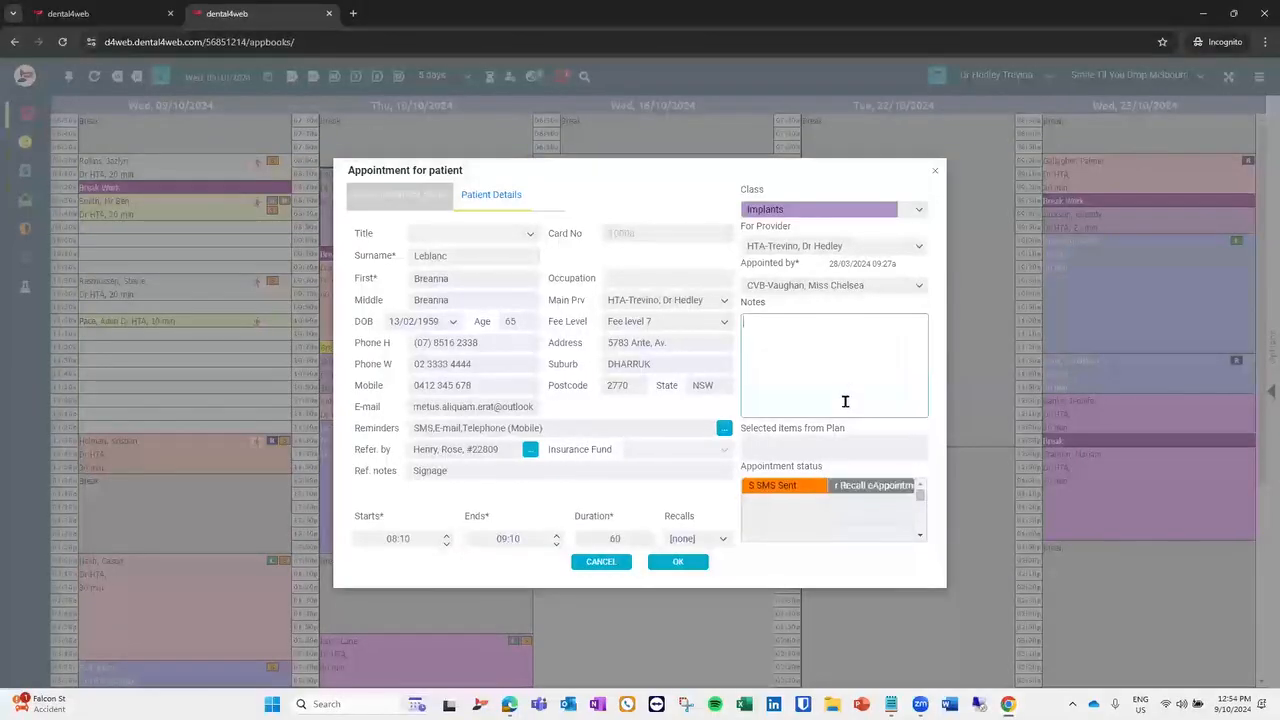
click(881, 484)
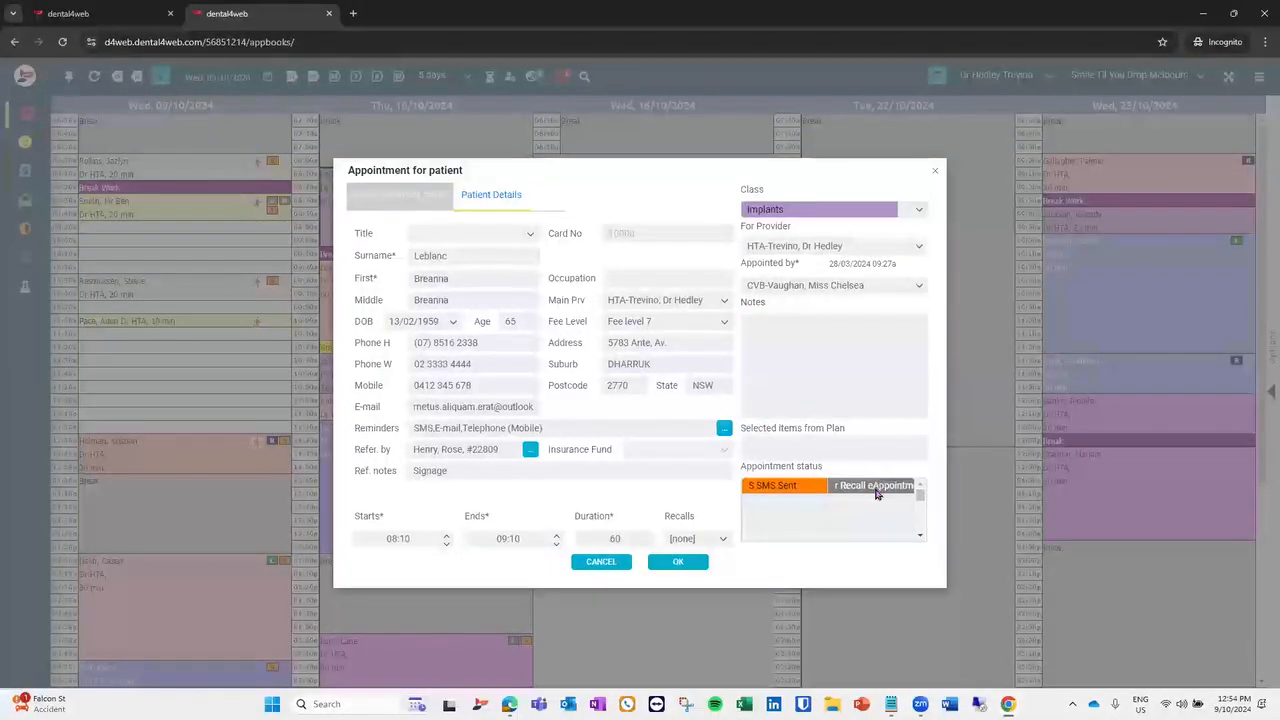
click(873, 490)
Add the R Recall status to the appointment and save it.
click(876, 522)
click(857, 410)
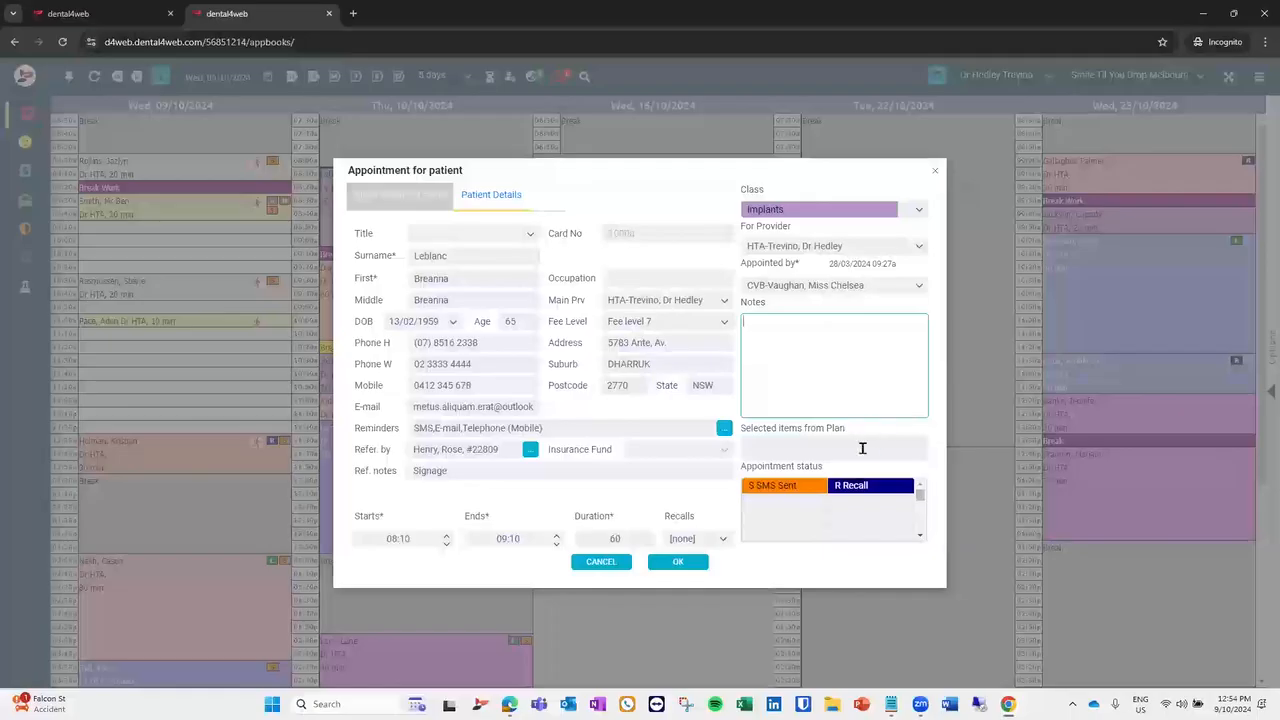
click(693, 564)
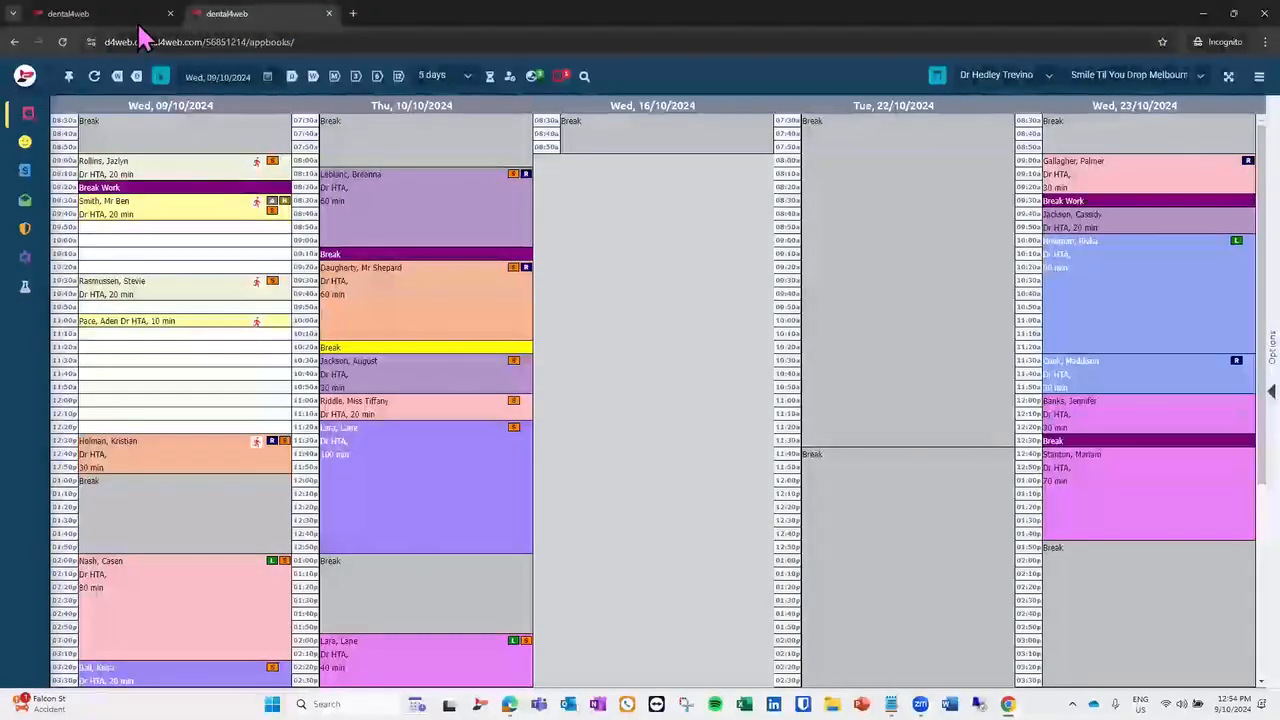
Return to Automation in the first browser tab and review the Prebooked Reminders (status R) type of the appointment automations.
click(141, 27)
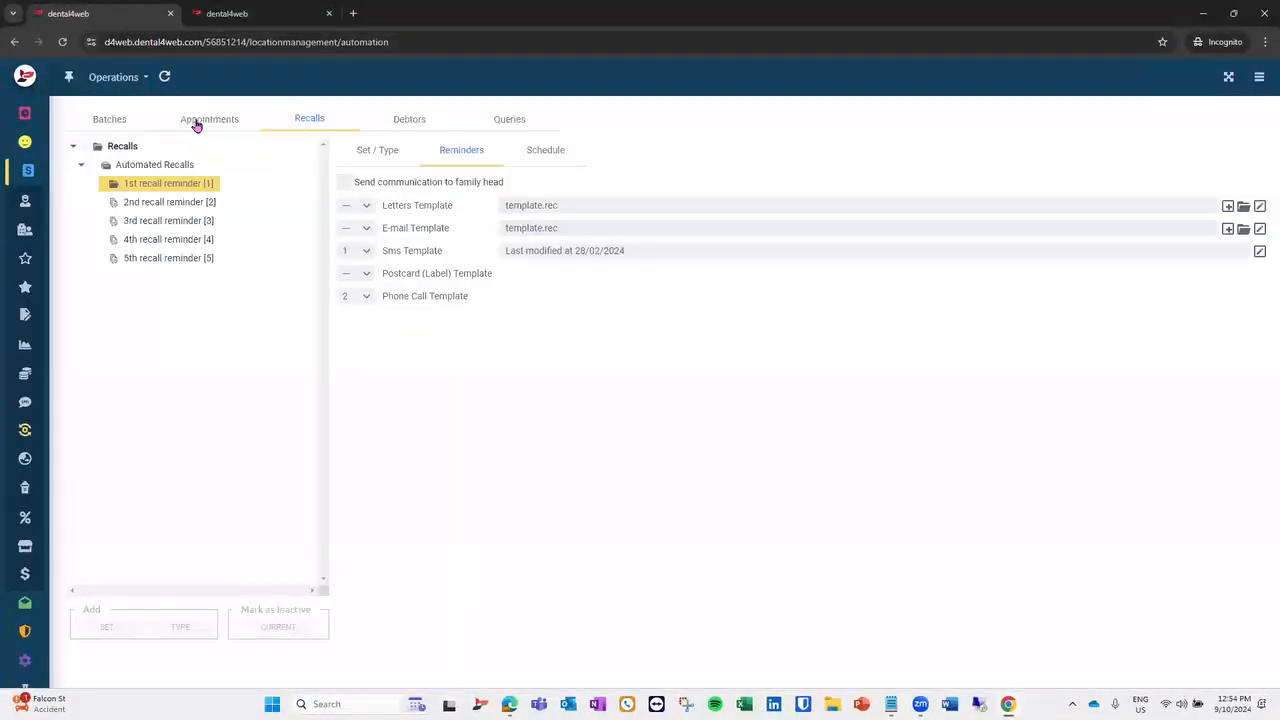
click(197, 122)
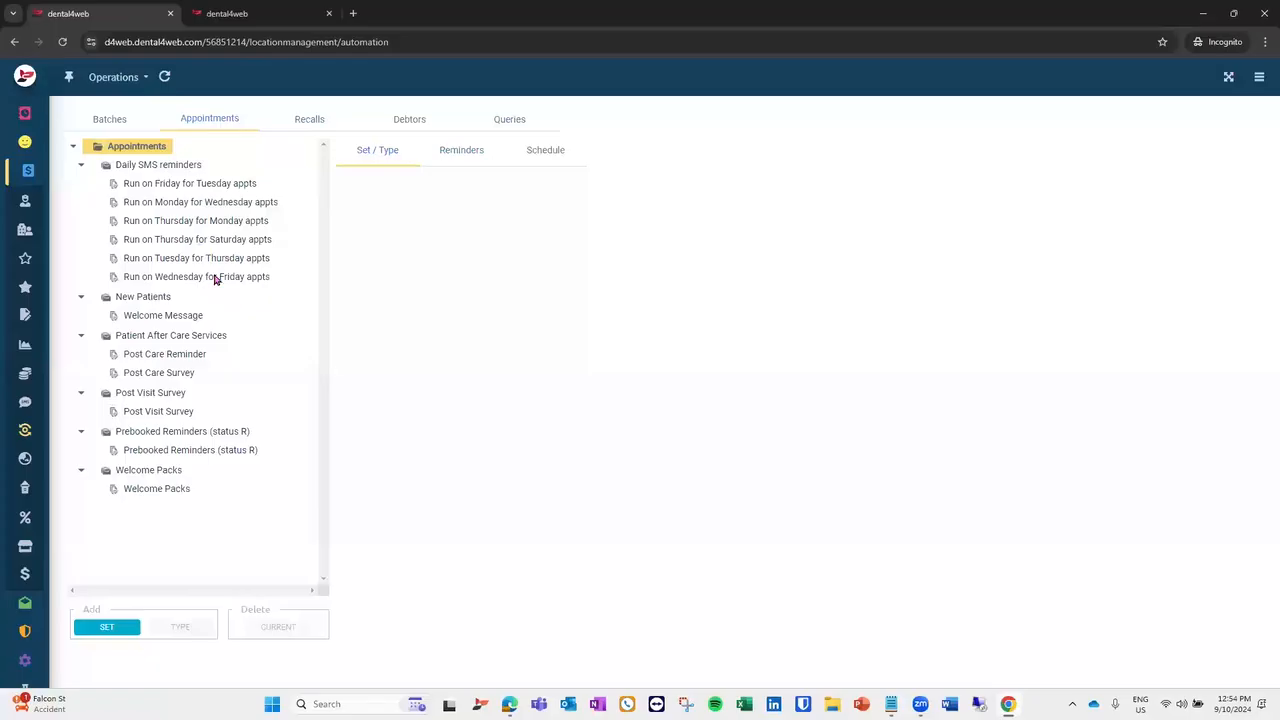
click(210, 450)
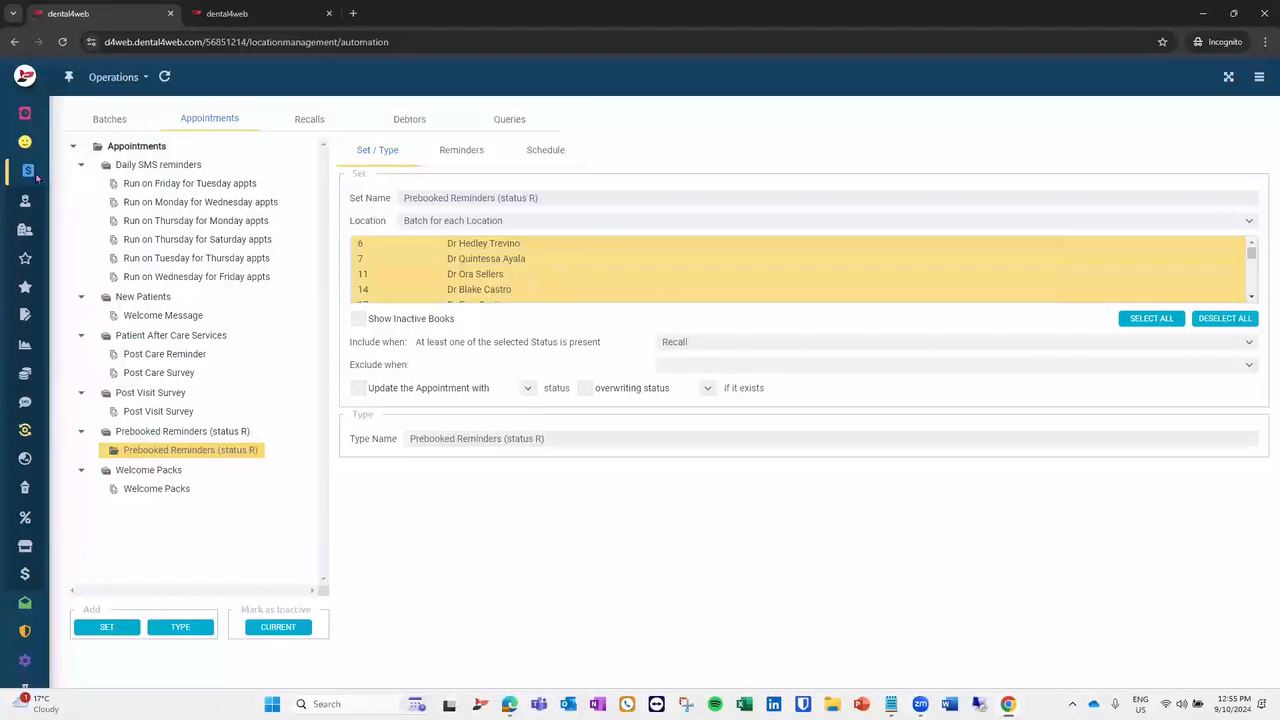
Revisit the Recalls page and the 2nd Reminder - Lapsed recall type in Mail Merge Setup.
mouse_move(50, 200)
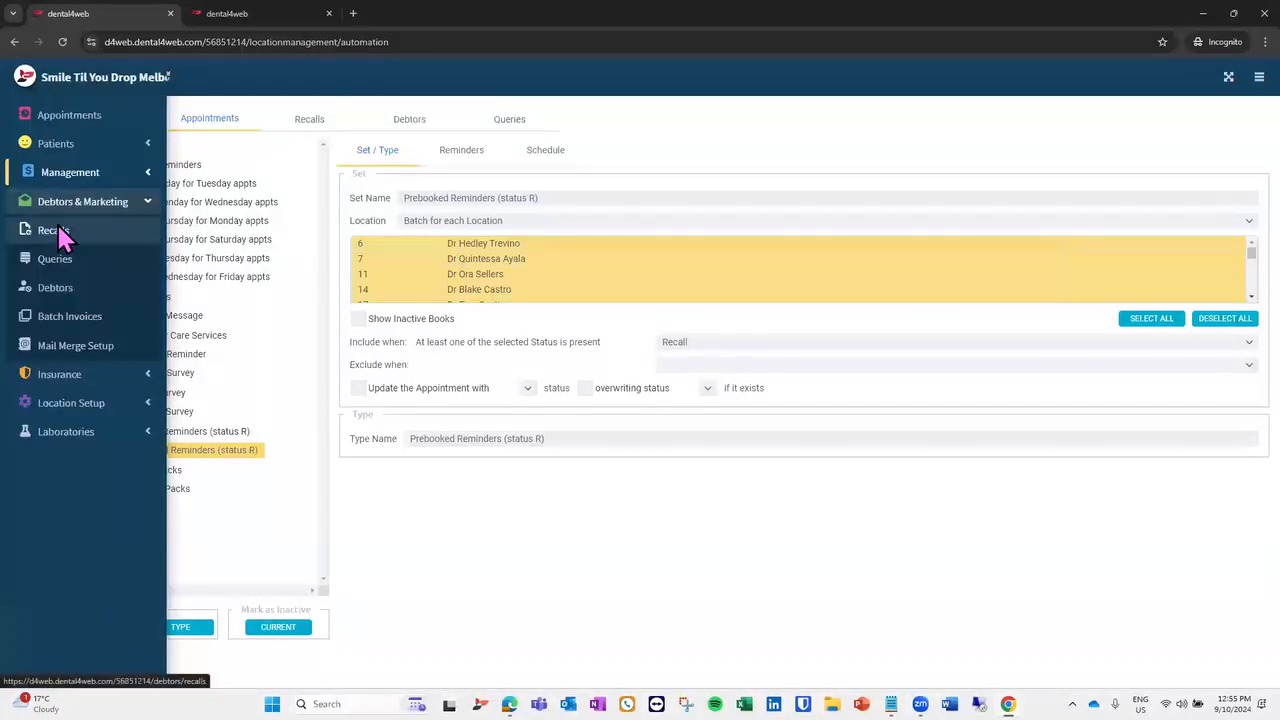
click(60, 232)
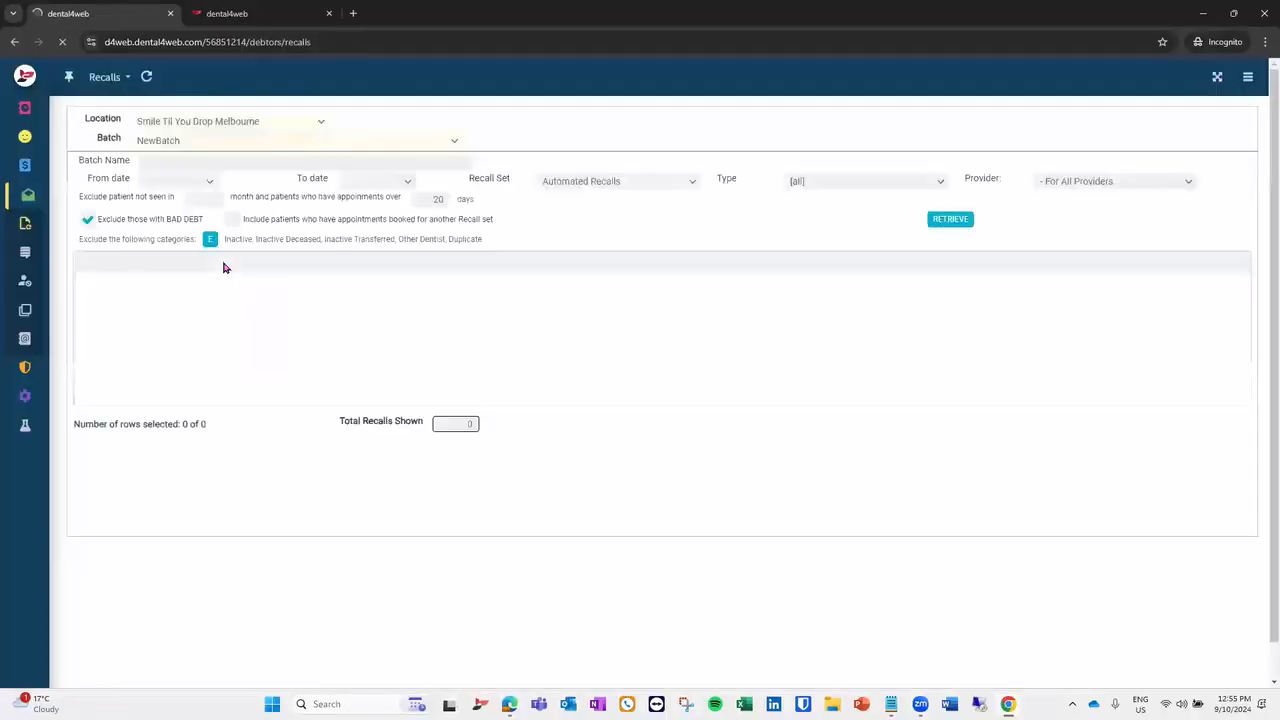
click(22, 352)
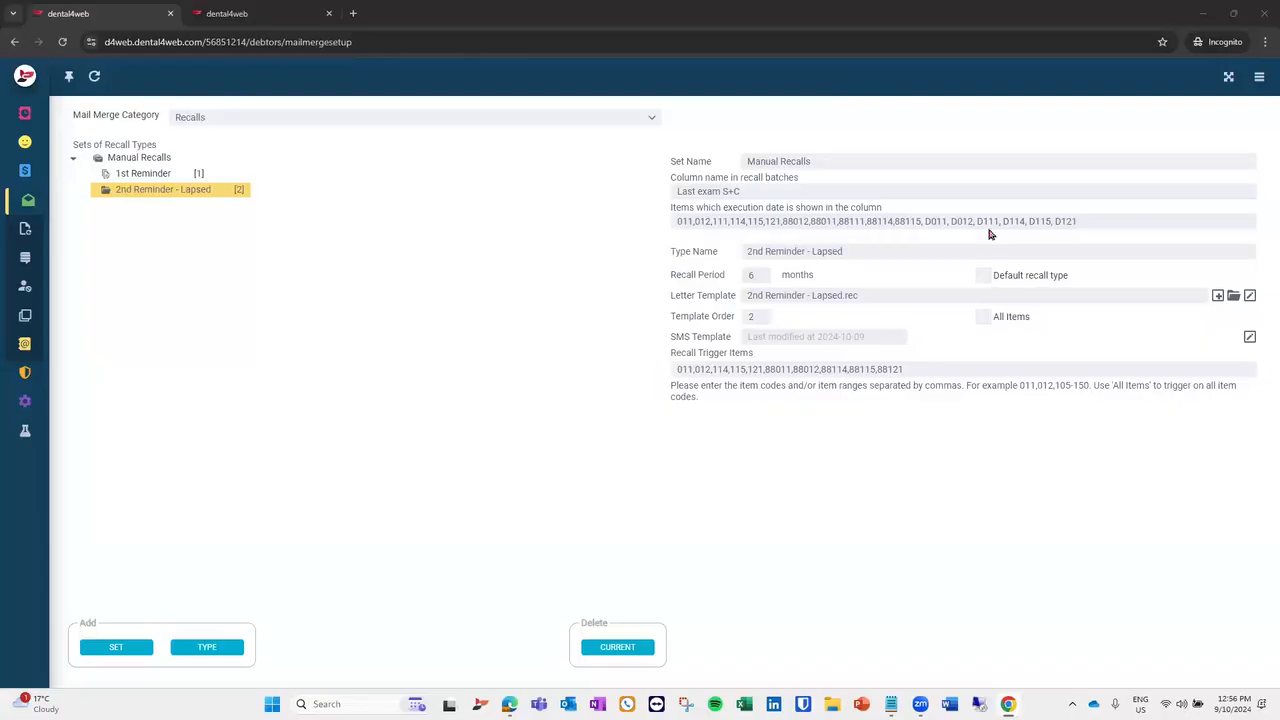
Go back to Automation and view its list of processed batches.
mouse_move(45, 346)
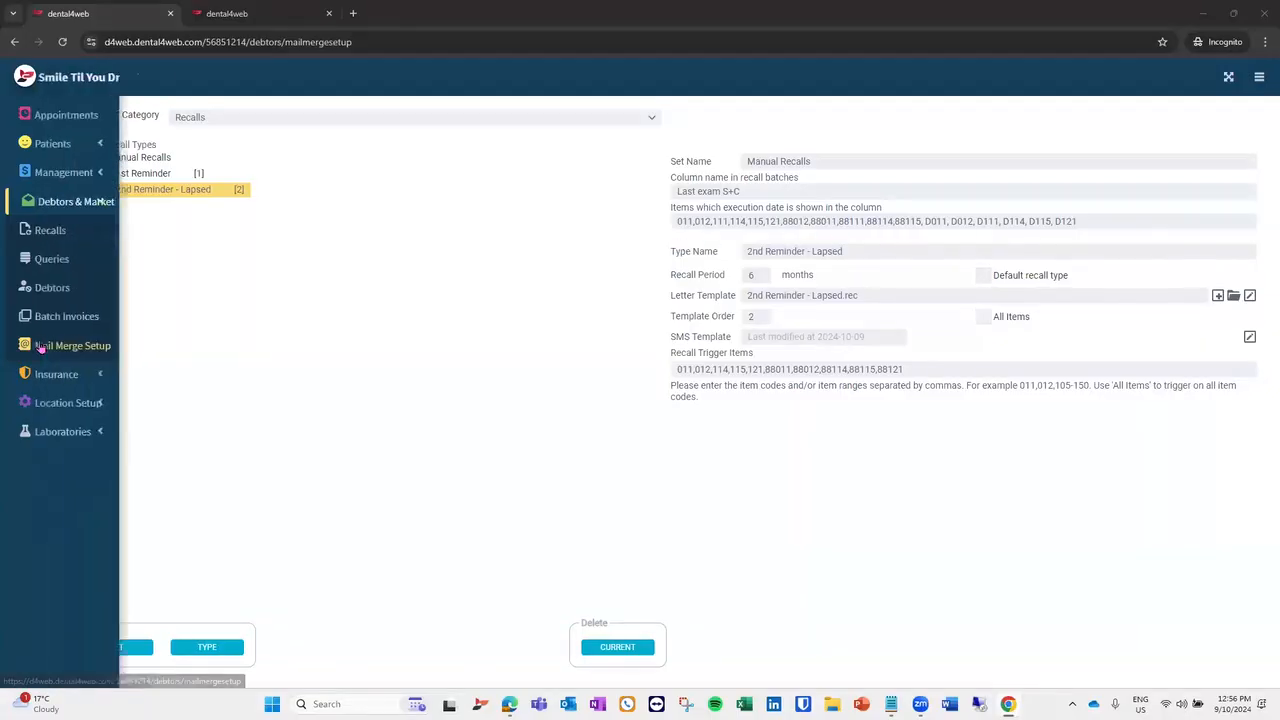
click(72, 177)
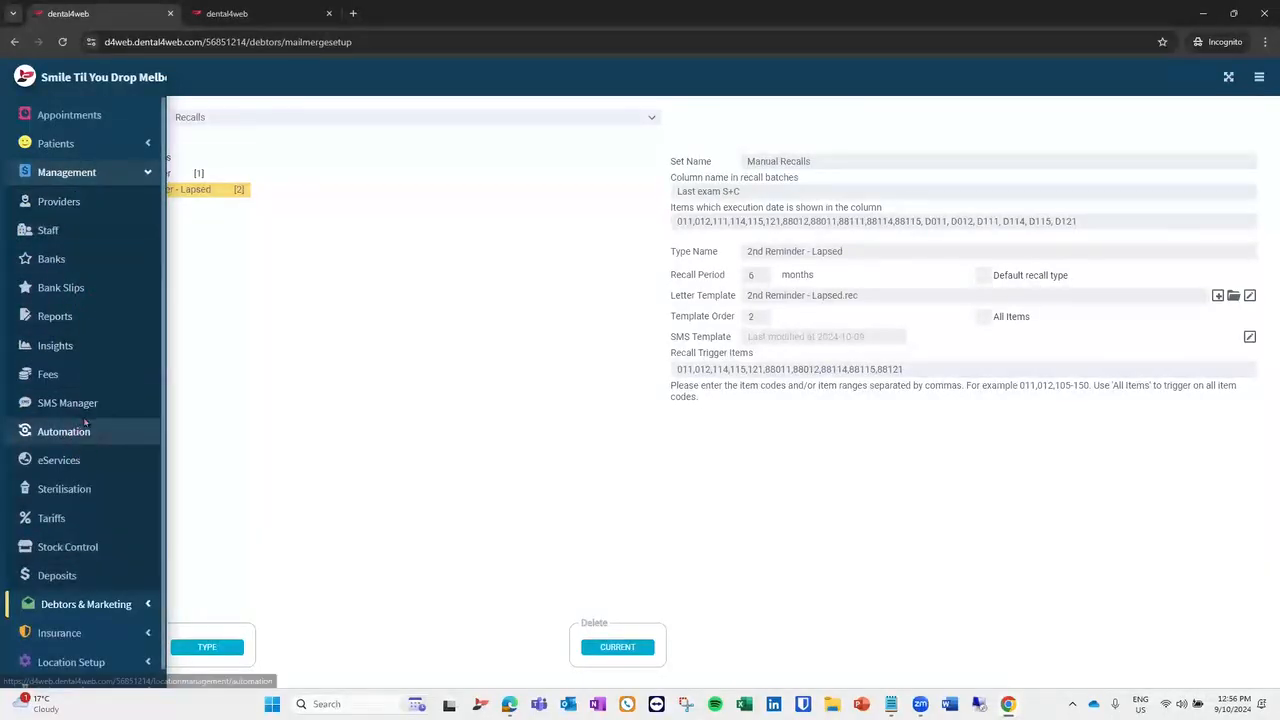
click(78, 440)
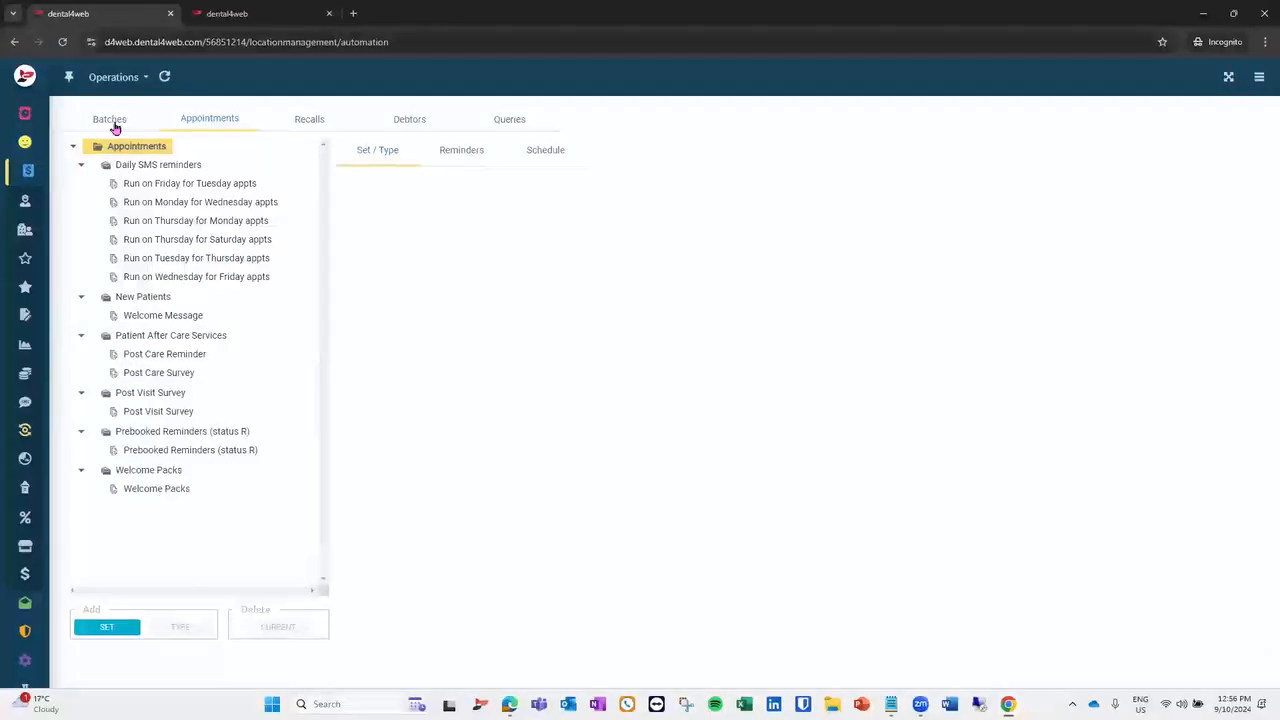
click(116, 128)
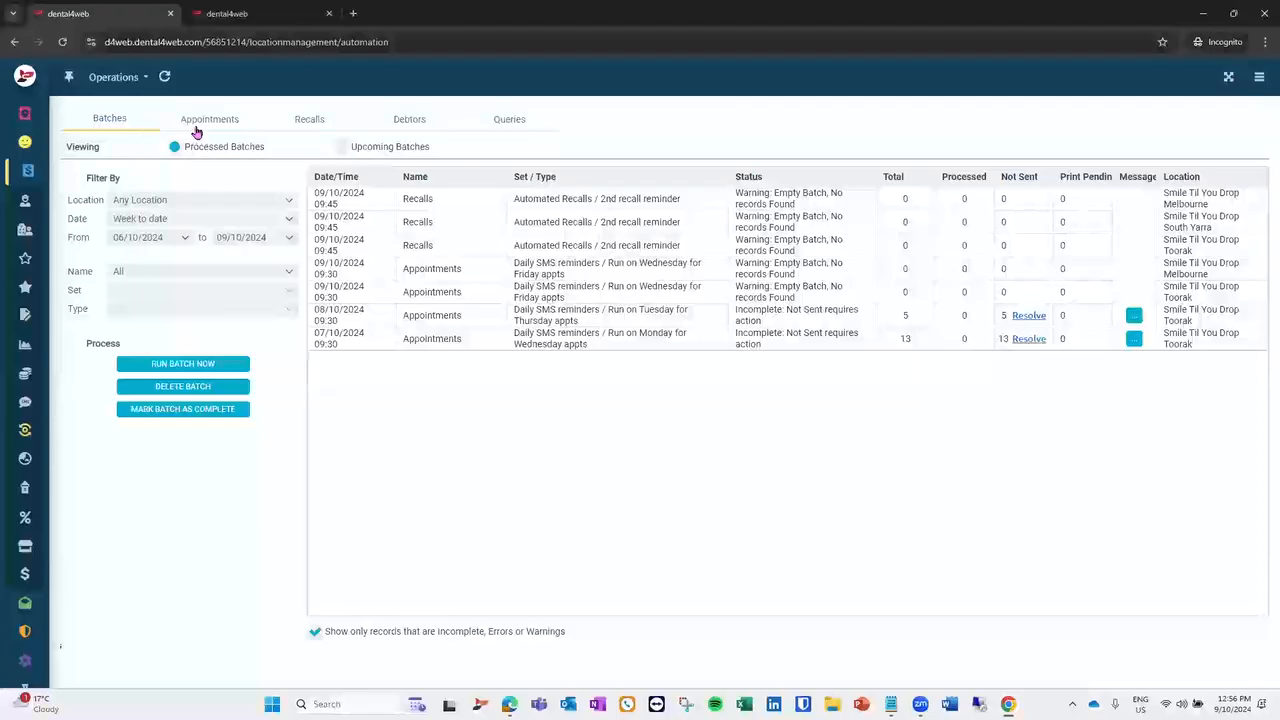
Review the reminder templates of the automated 1st recall reminder and return to the processed batches.
click(302, 121)
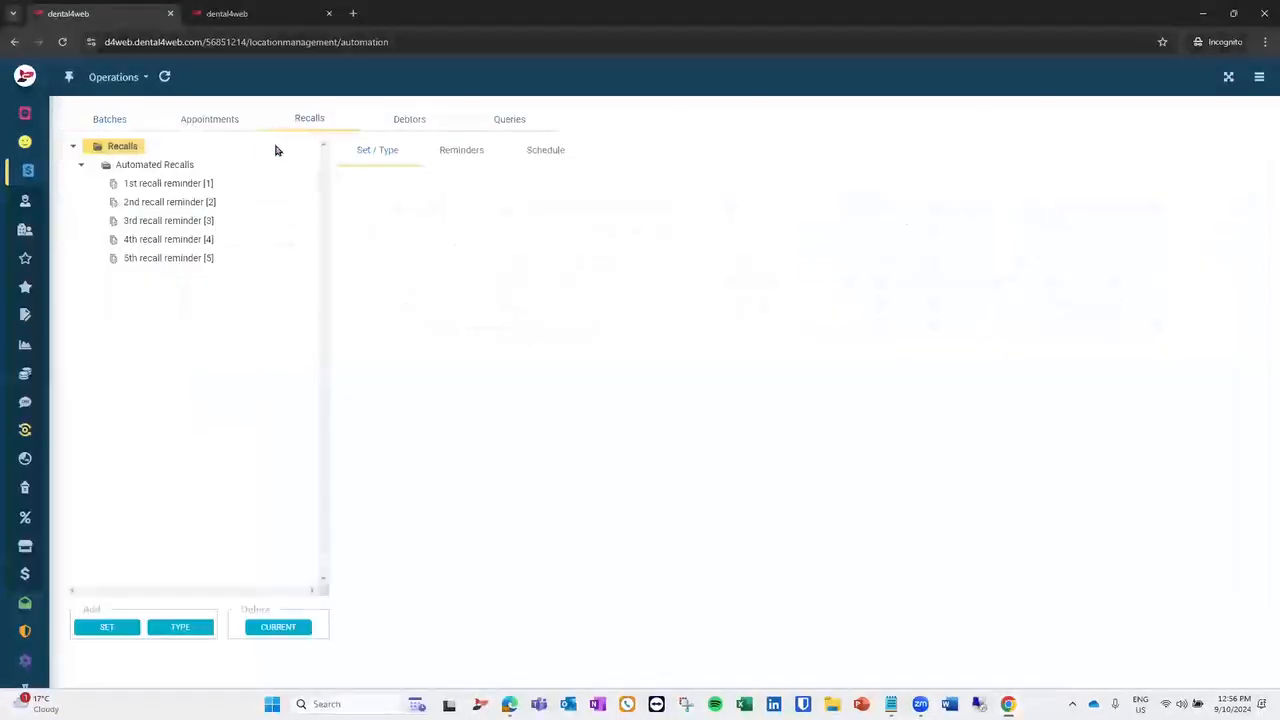
click(208, 186)
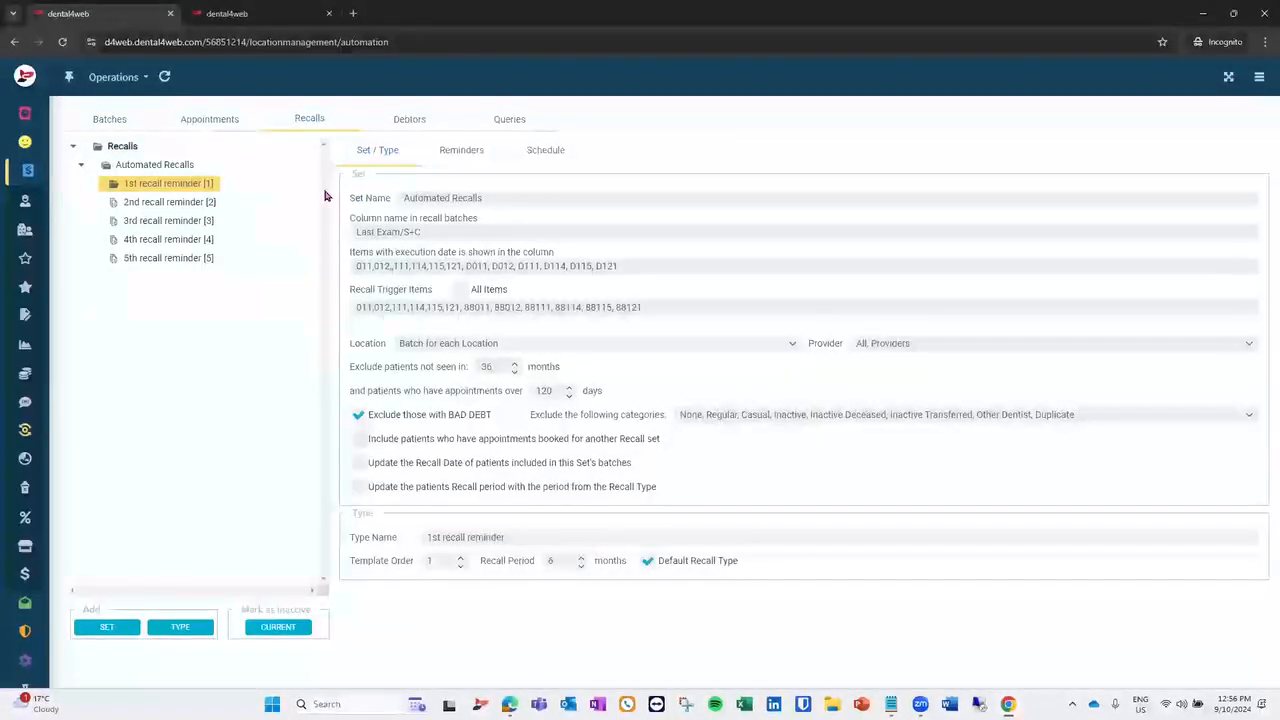
click(444, 160)
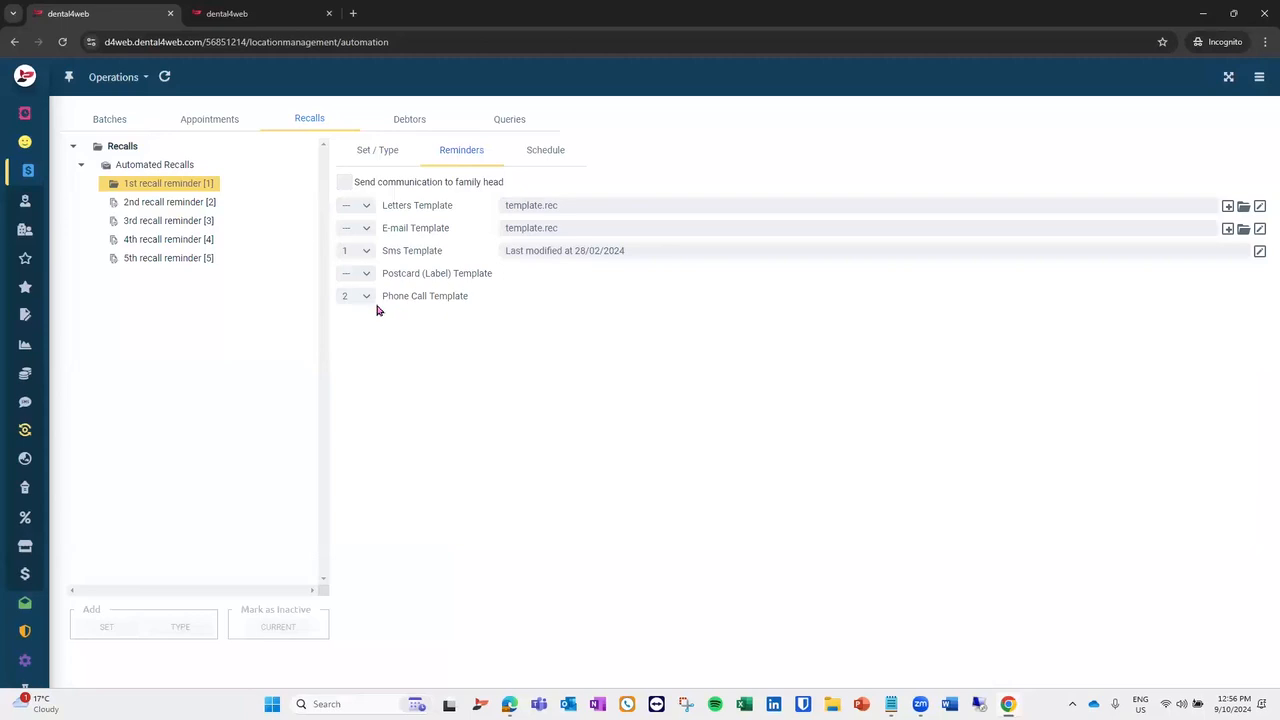
click(118, 127)
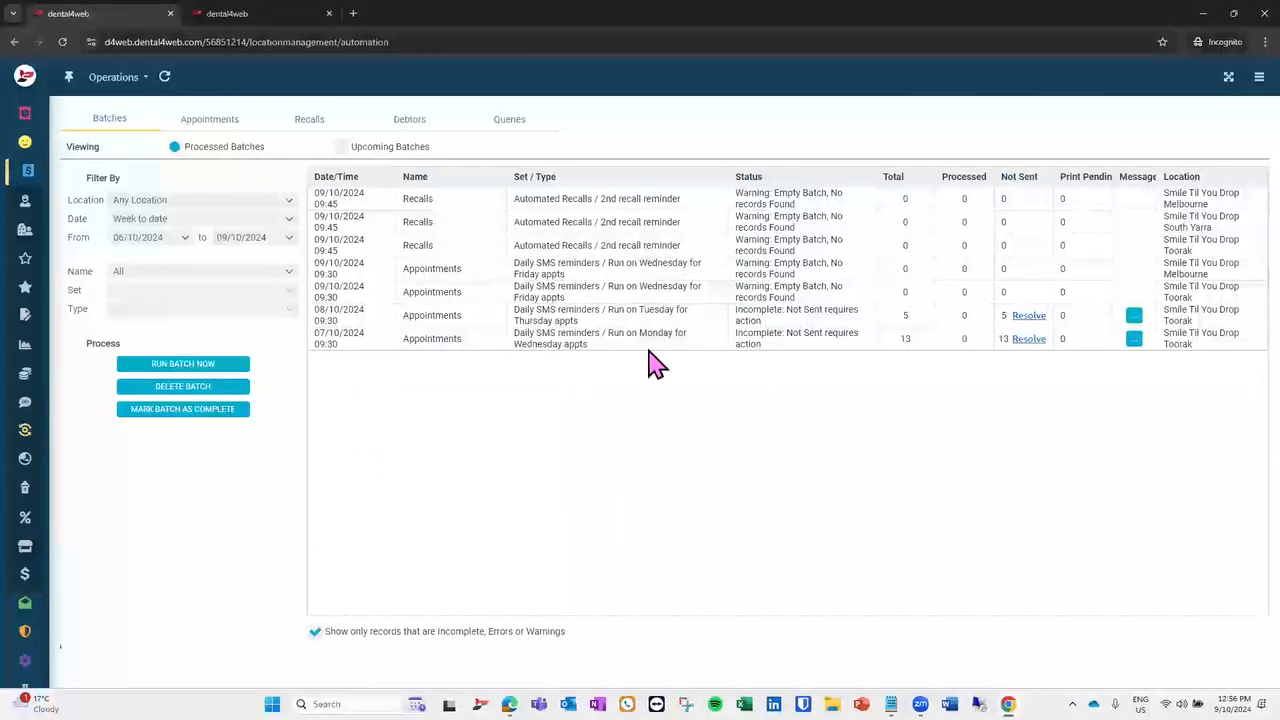
Review the unsent messages of the 08/10/2024 Daily SMS reminders batch run on Tuesday for Thursday appointments.
click(1029, 320)
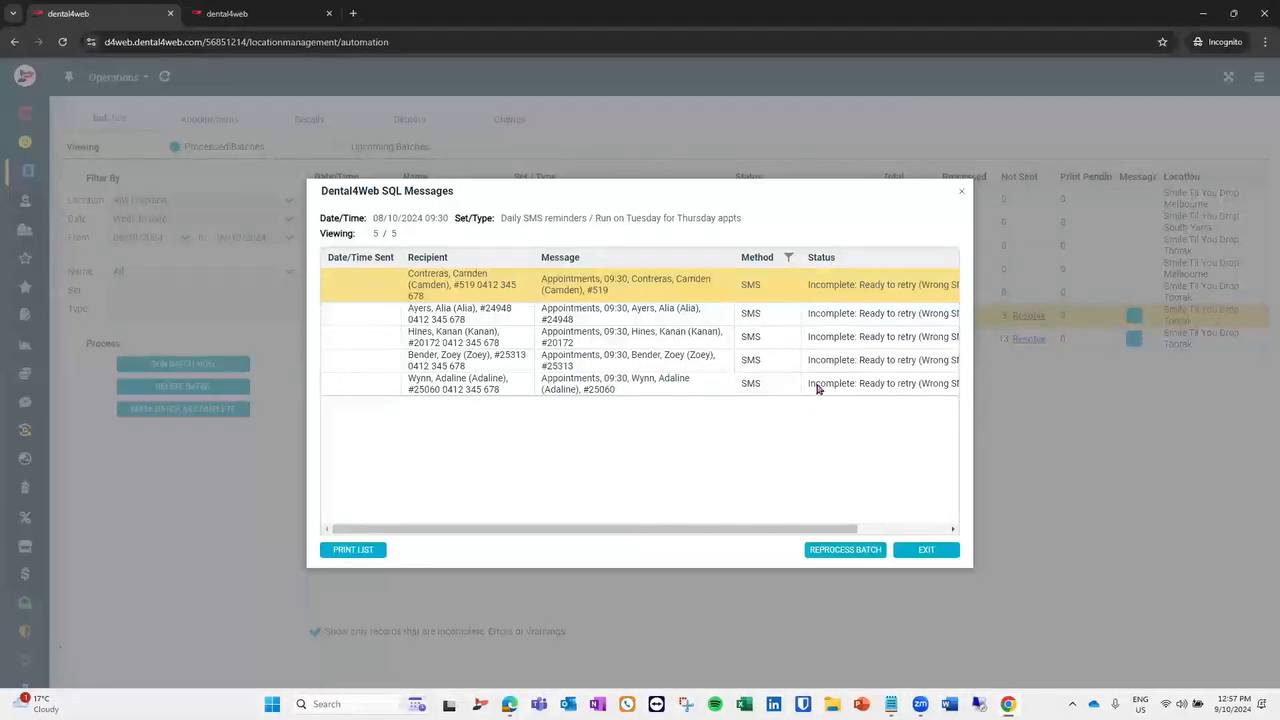
click(956, 201)
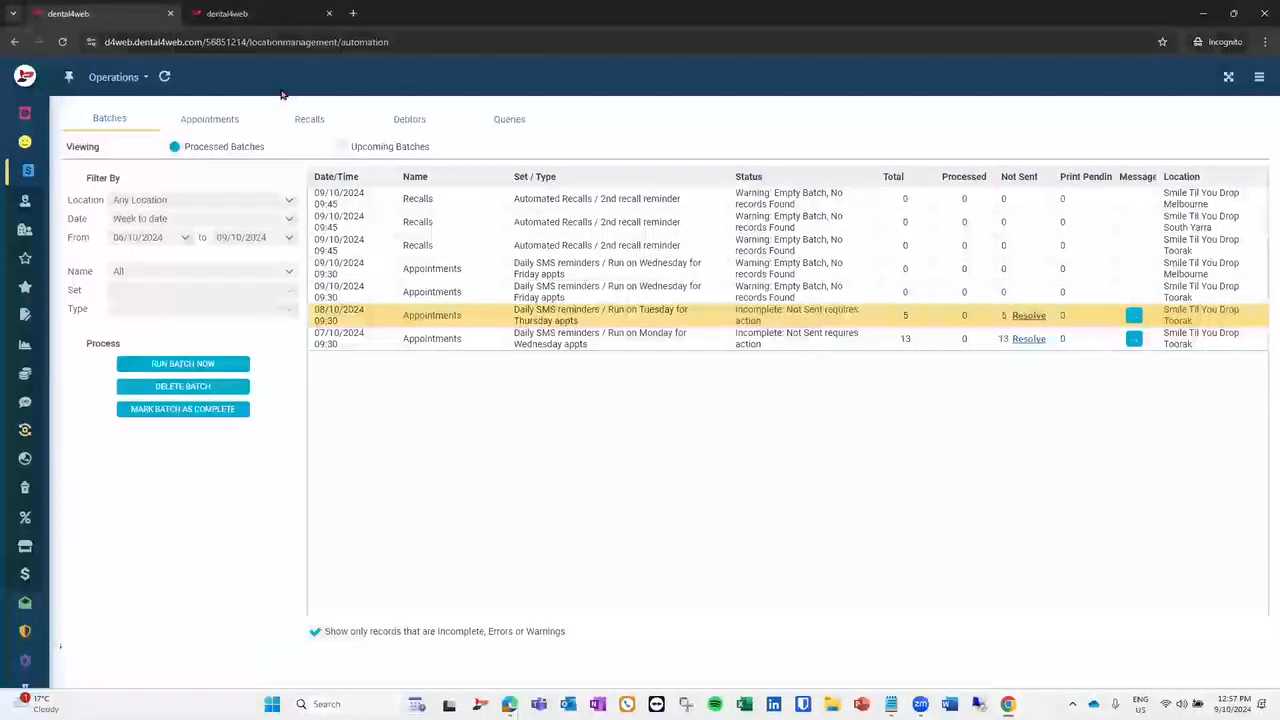
Switch to the appointment book in the second browser tab and search for a patient by partial surname and first name.
click(268, 15)
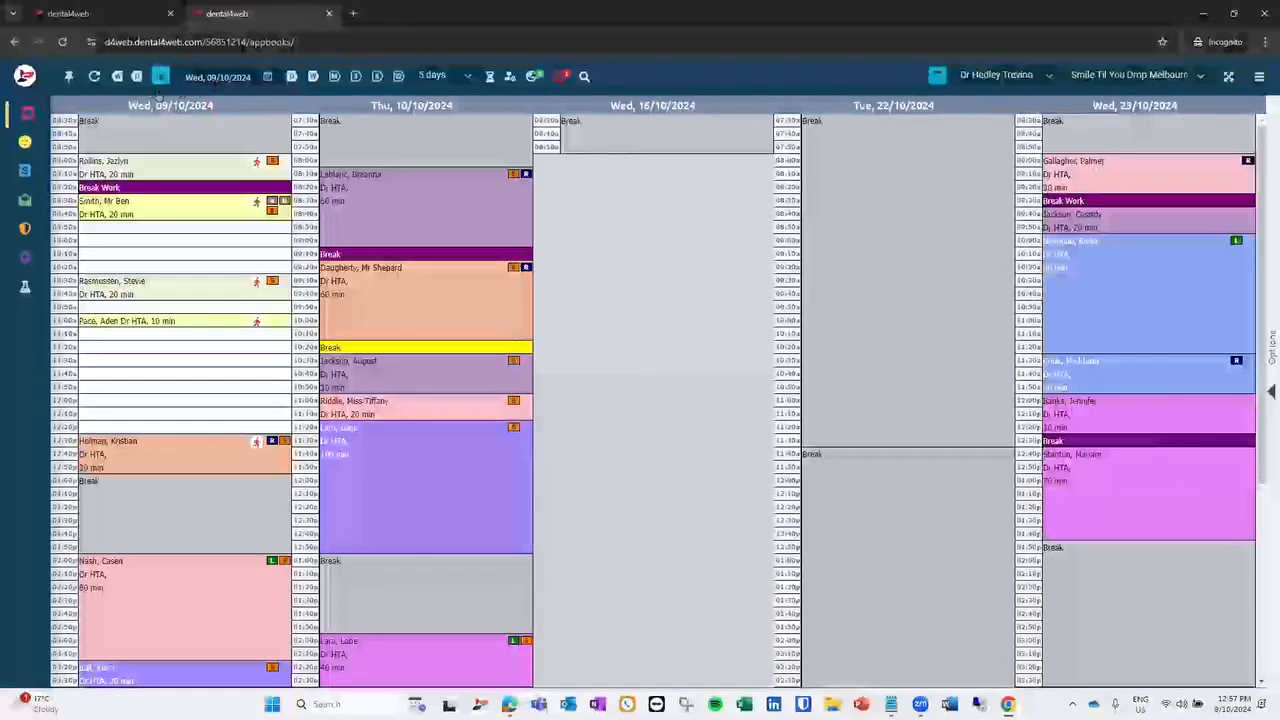
click(585, 79)
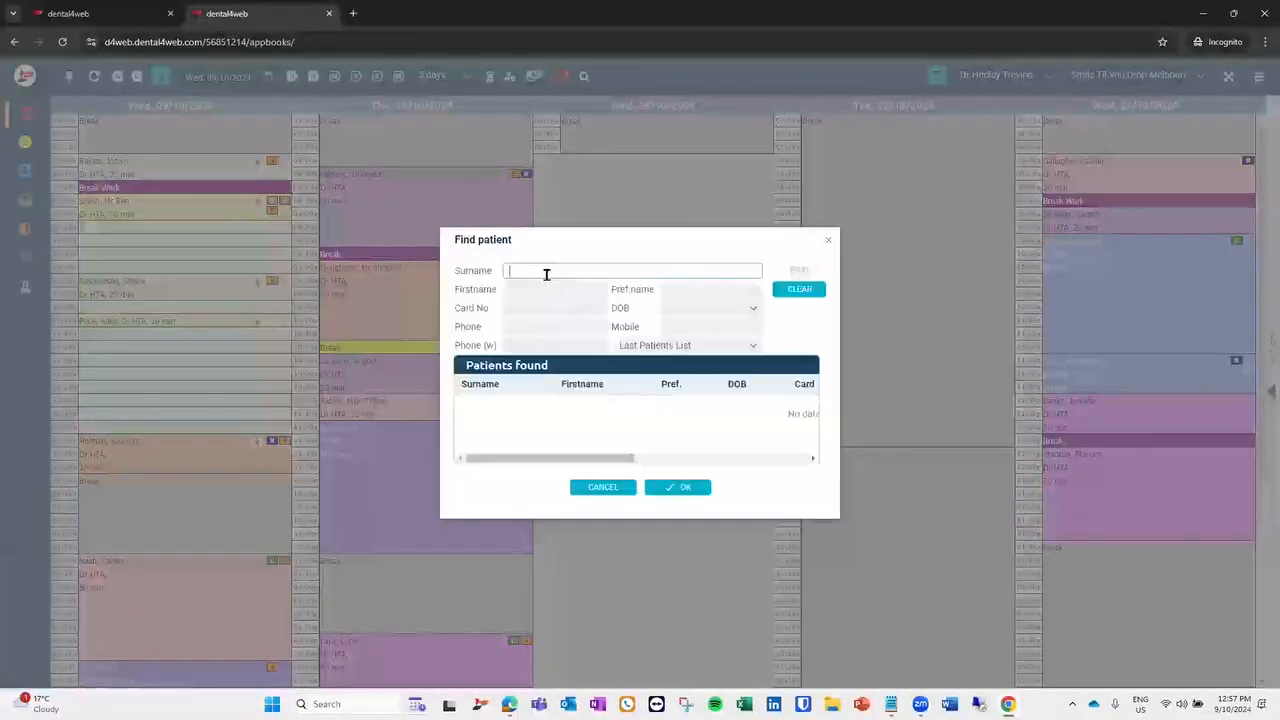
text(la)
key(Tab)
text(lan)
key(Return)
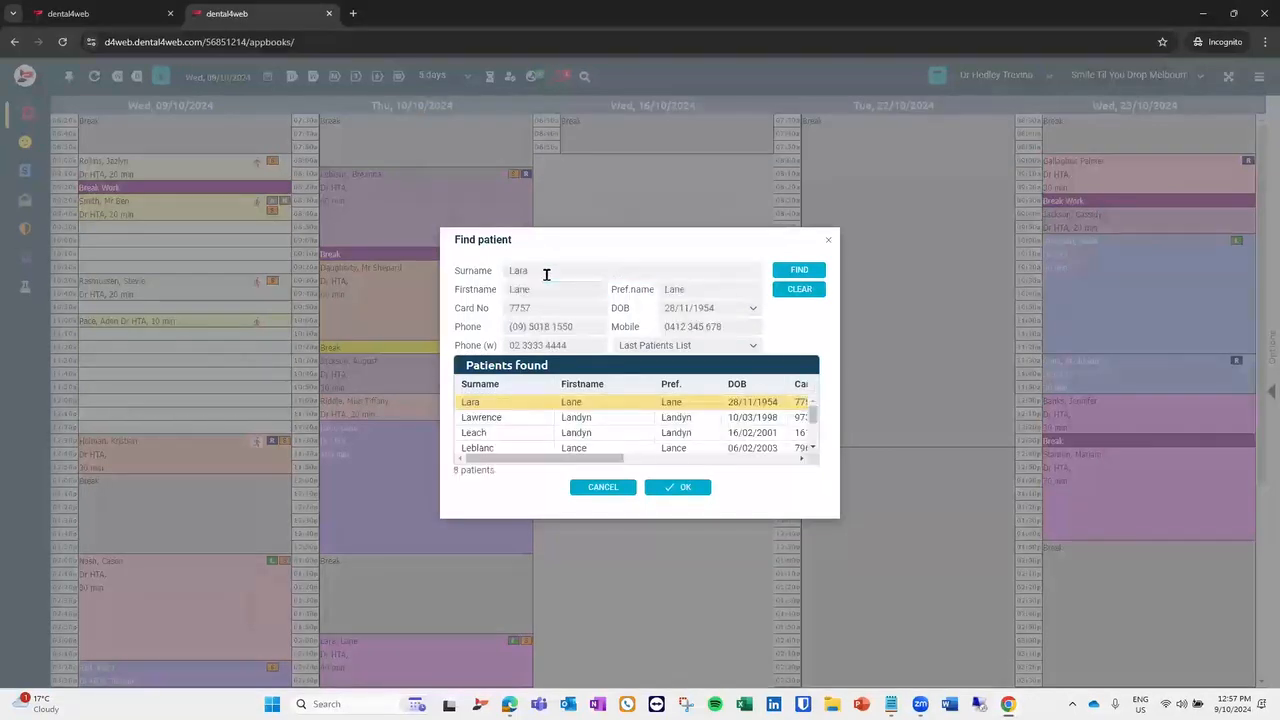
Open the fourth patient in the search results and view the patient's Treatment page.
scroll(607, 414, down, 2)
scroll(607, 414, up, 2)
click(594, 449)
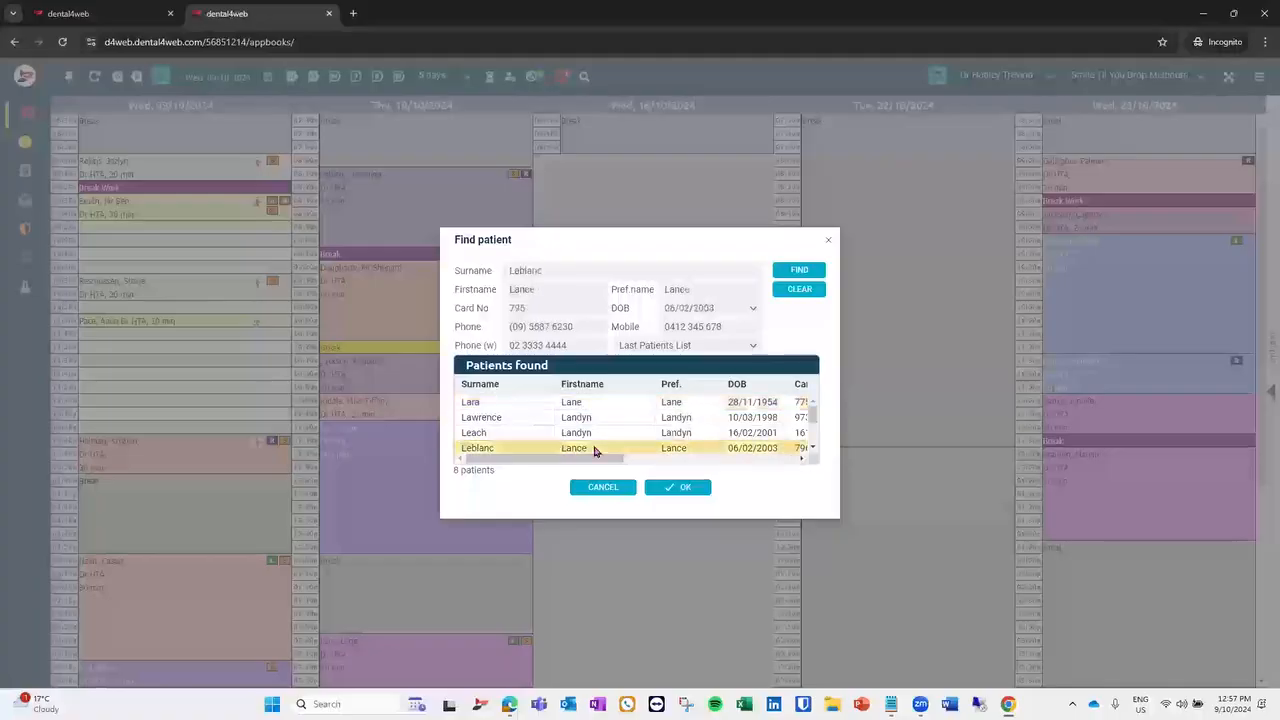
click(670, 489)
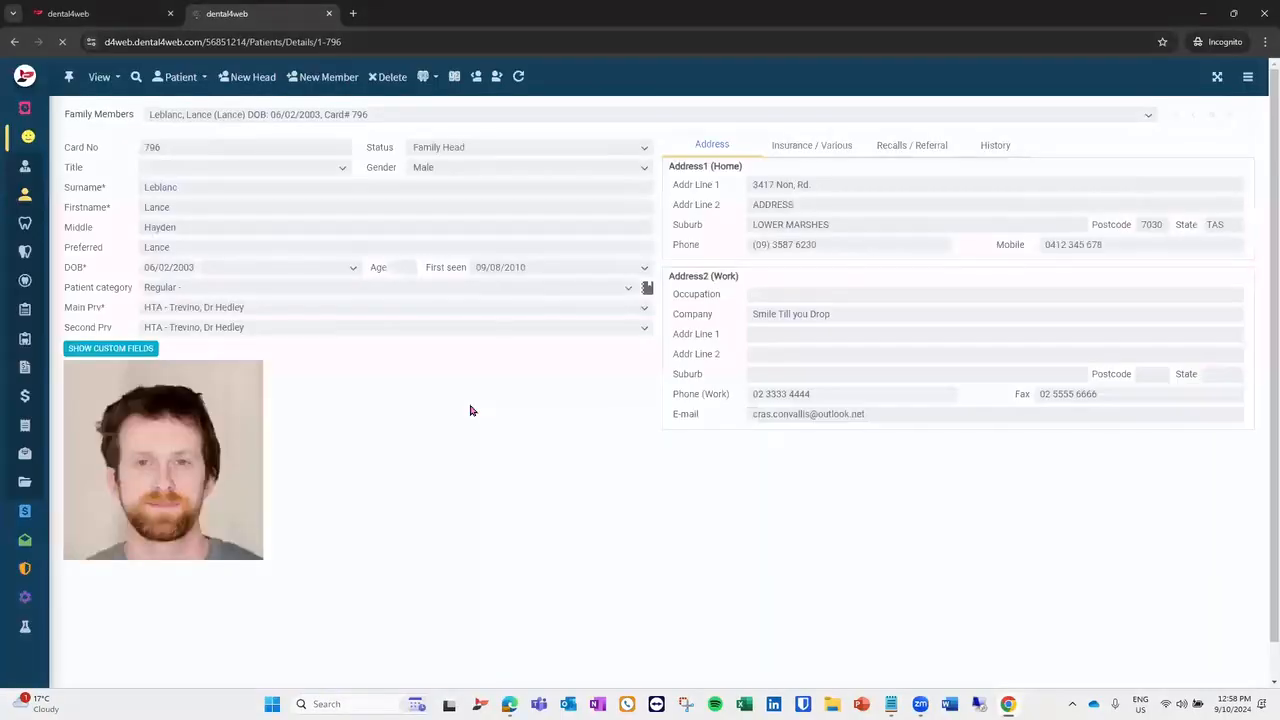
click(40, 350)
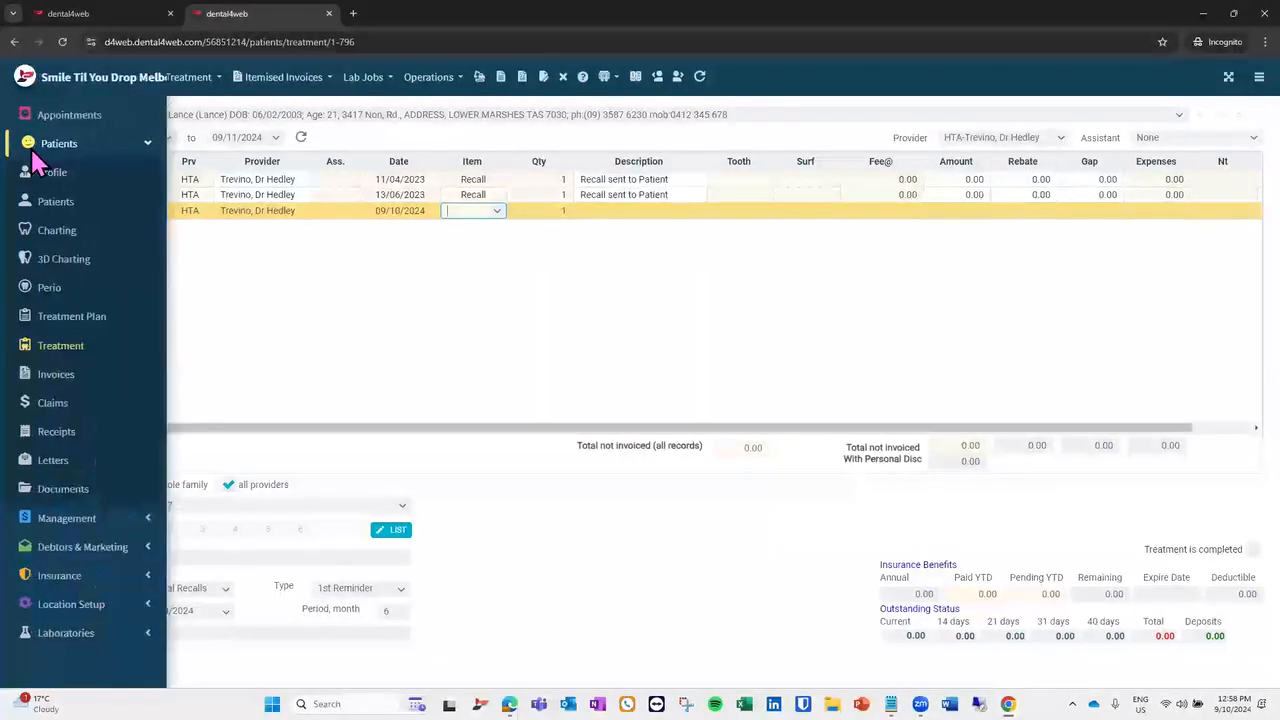
Open the Items list in Location Setup.
click(33, 155)
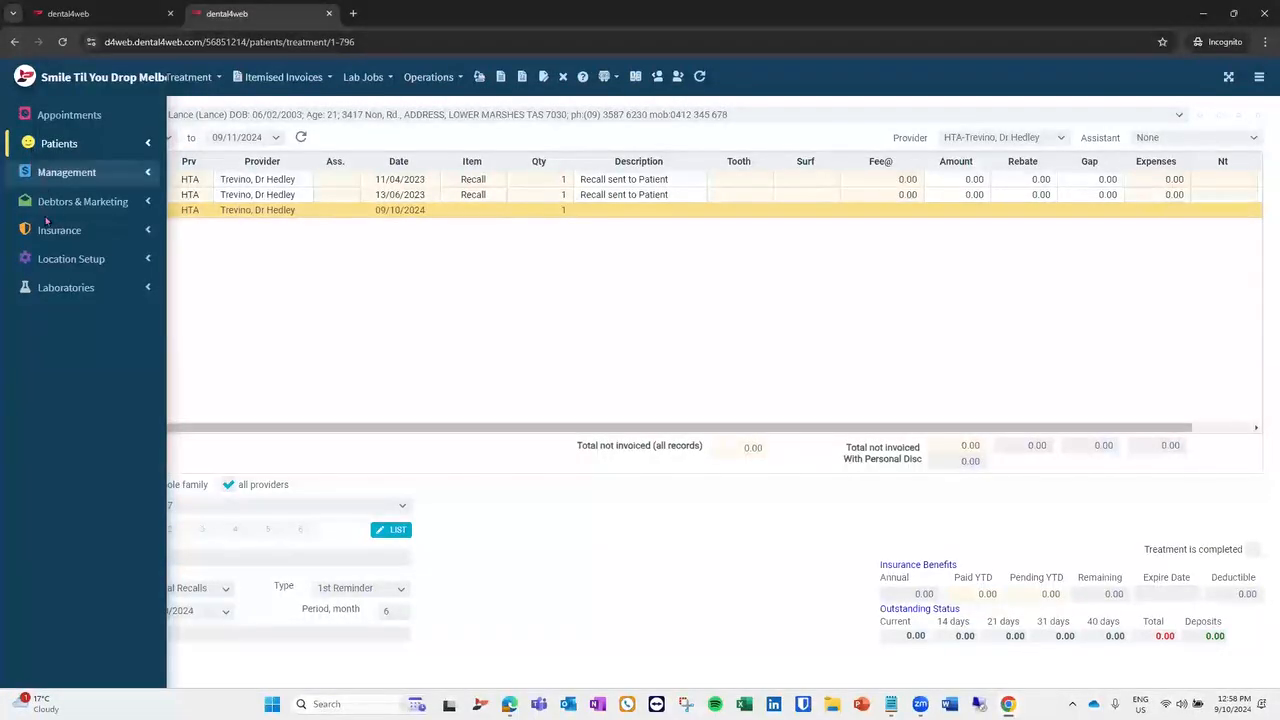
click(115, 262)
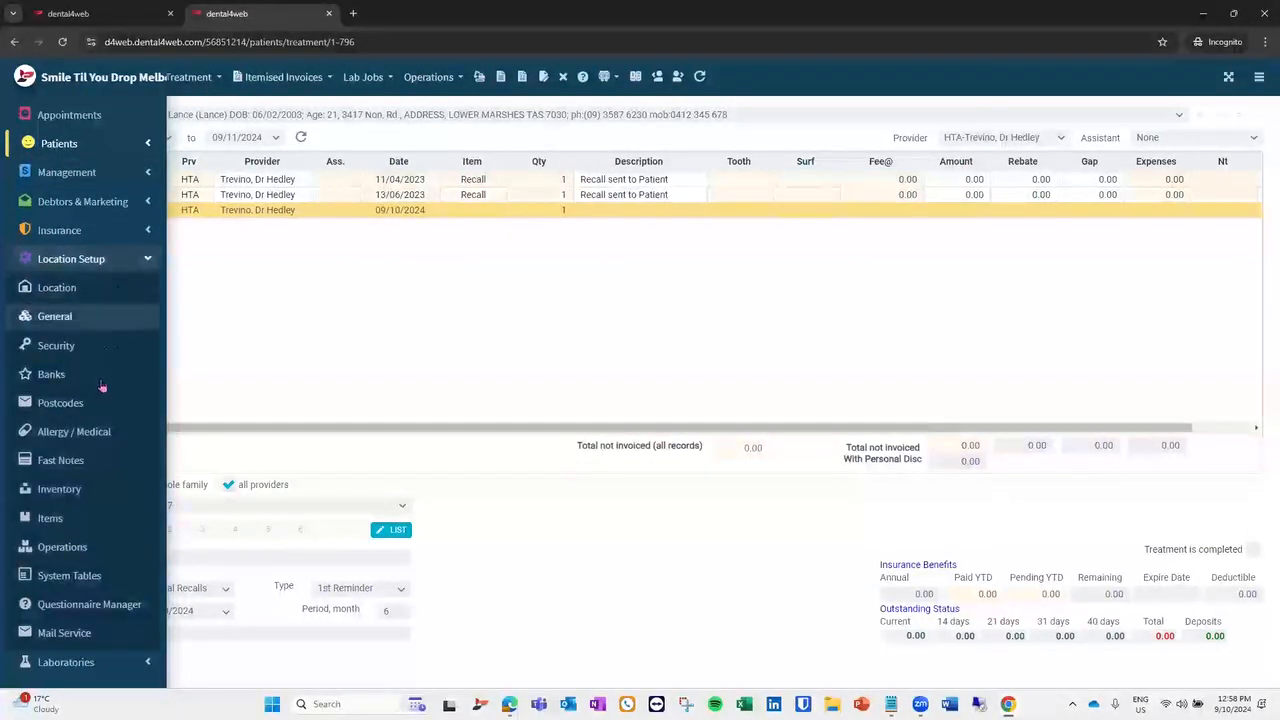
click(81, 515)
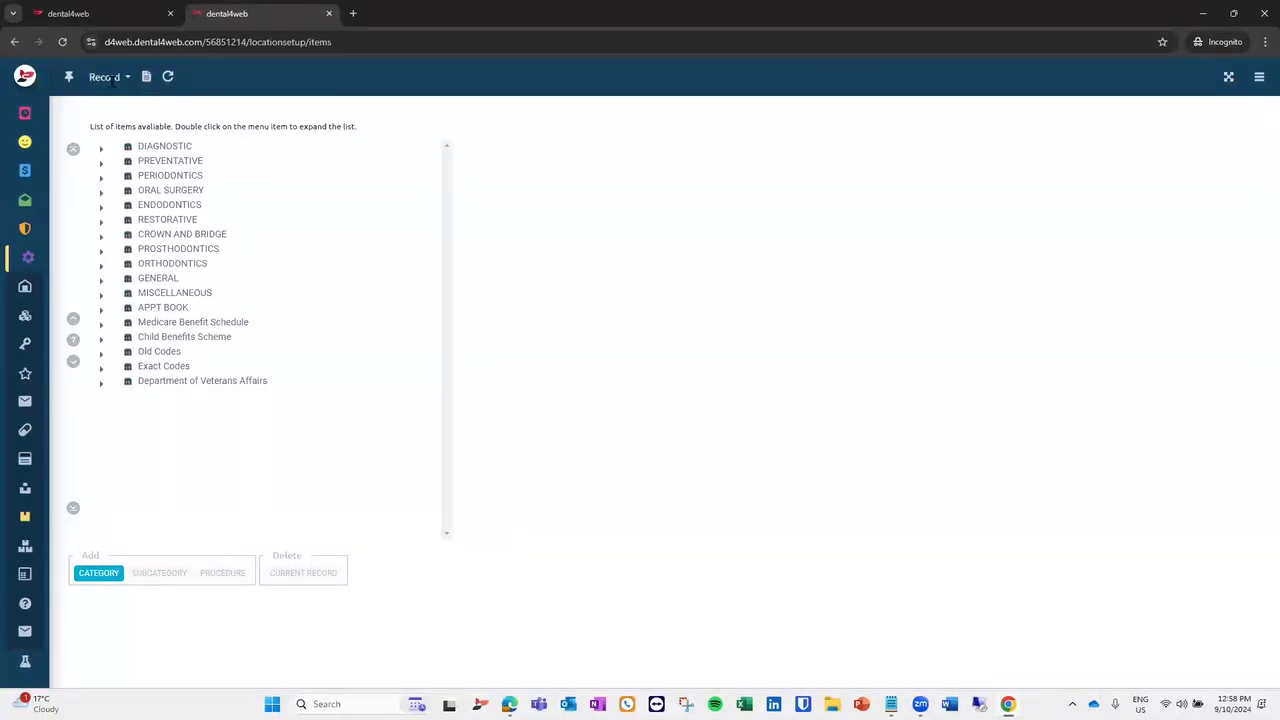
Find the item with code "recall" and go to its details to review the settings.
click(127, 80)
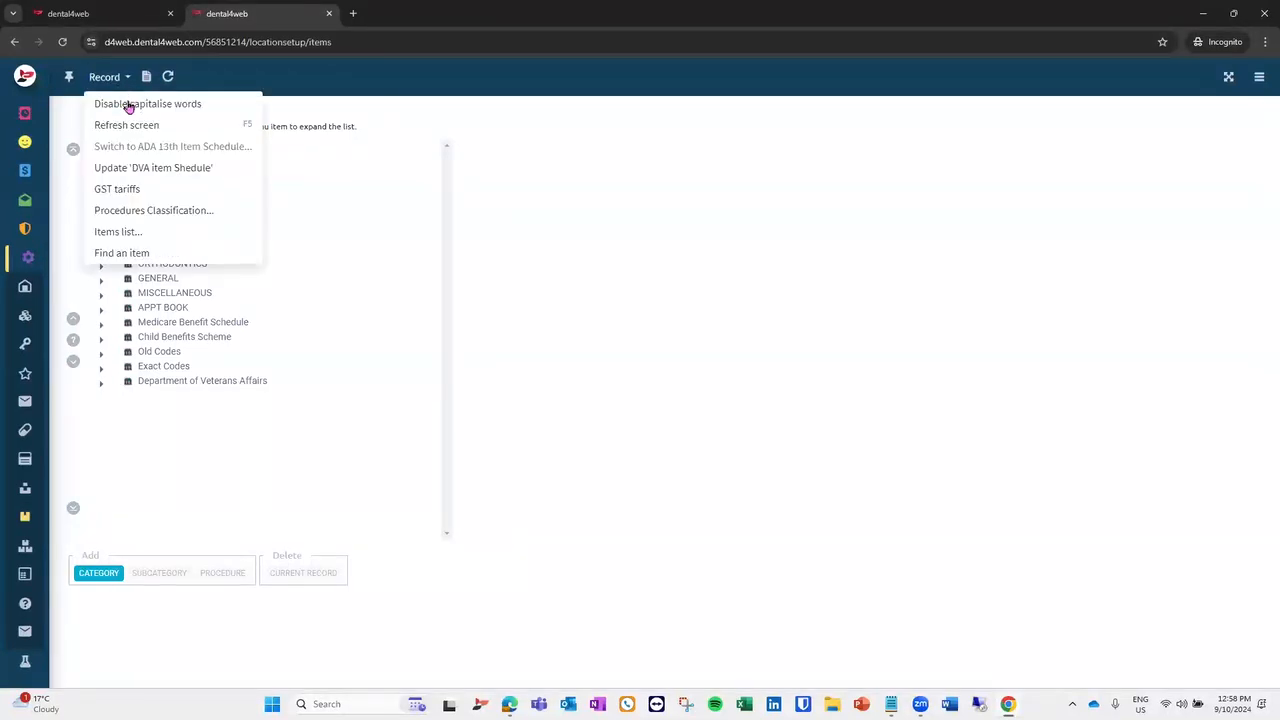
click(148, 254)
text(recall)
key(Return)
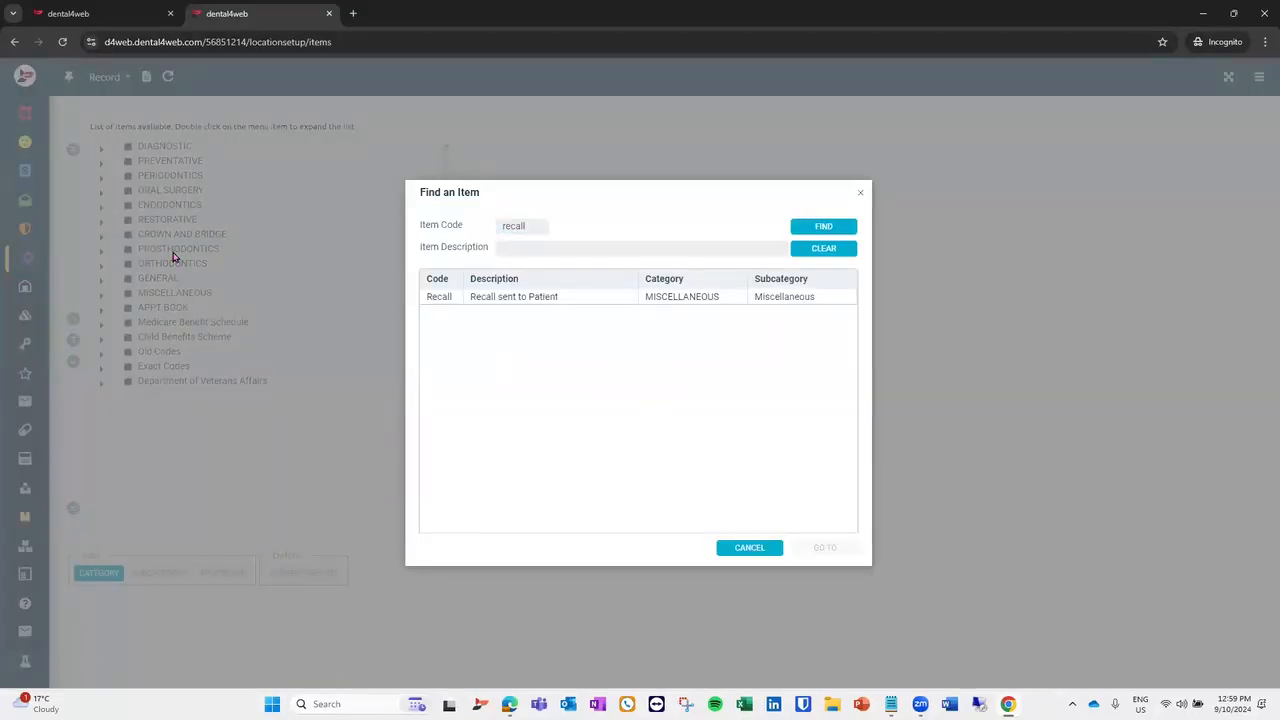
click(488, 298)
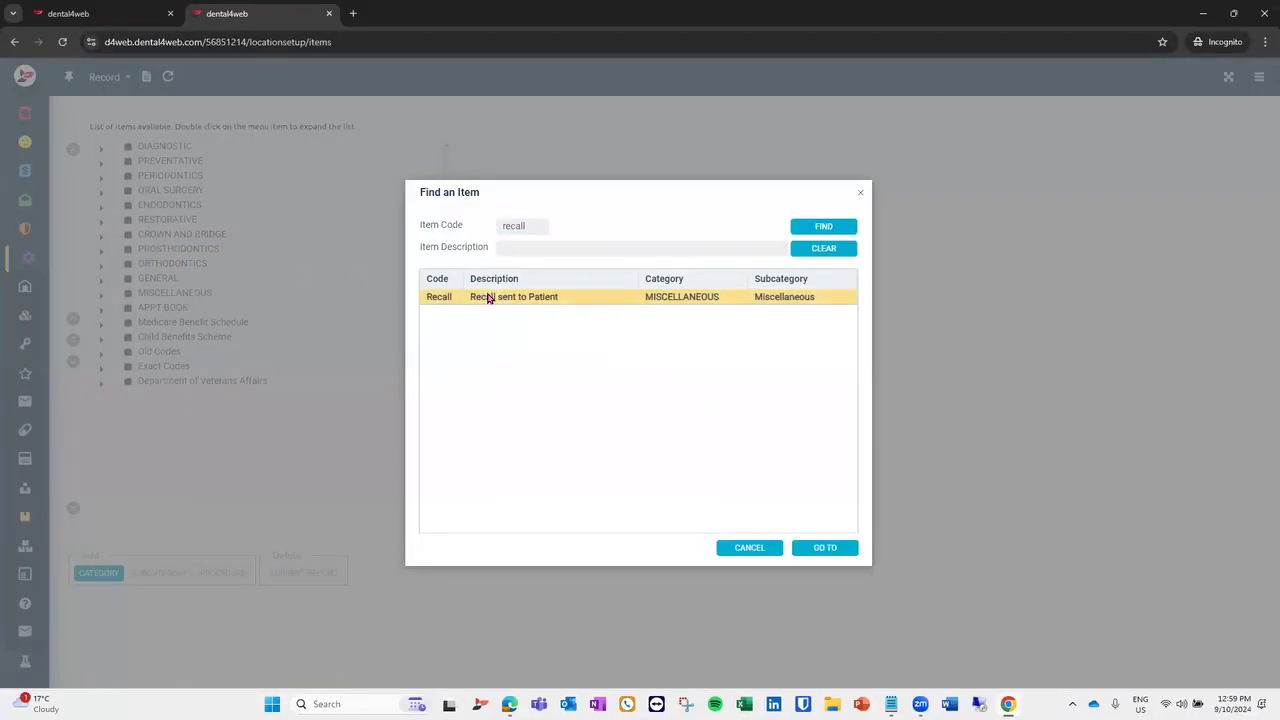
click(814, 545)
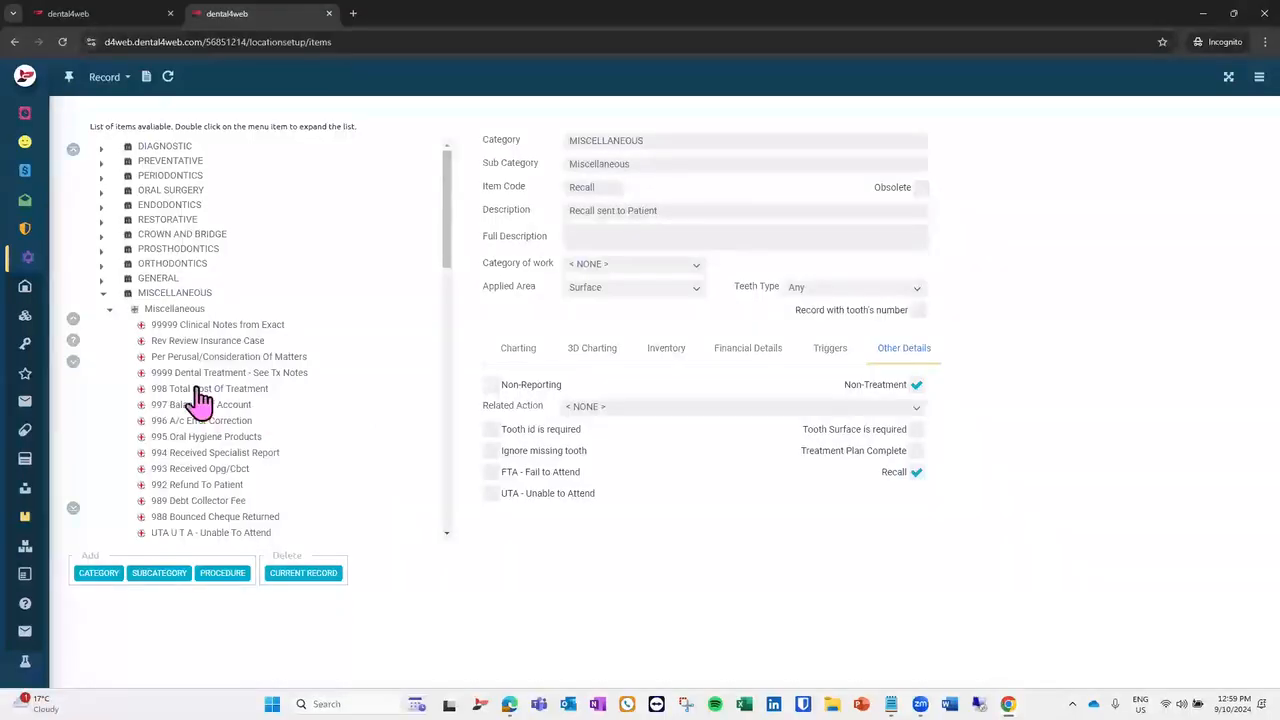
Return to the Automation page under Management and view the processed batches.
click(24, 264)
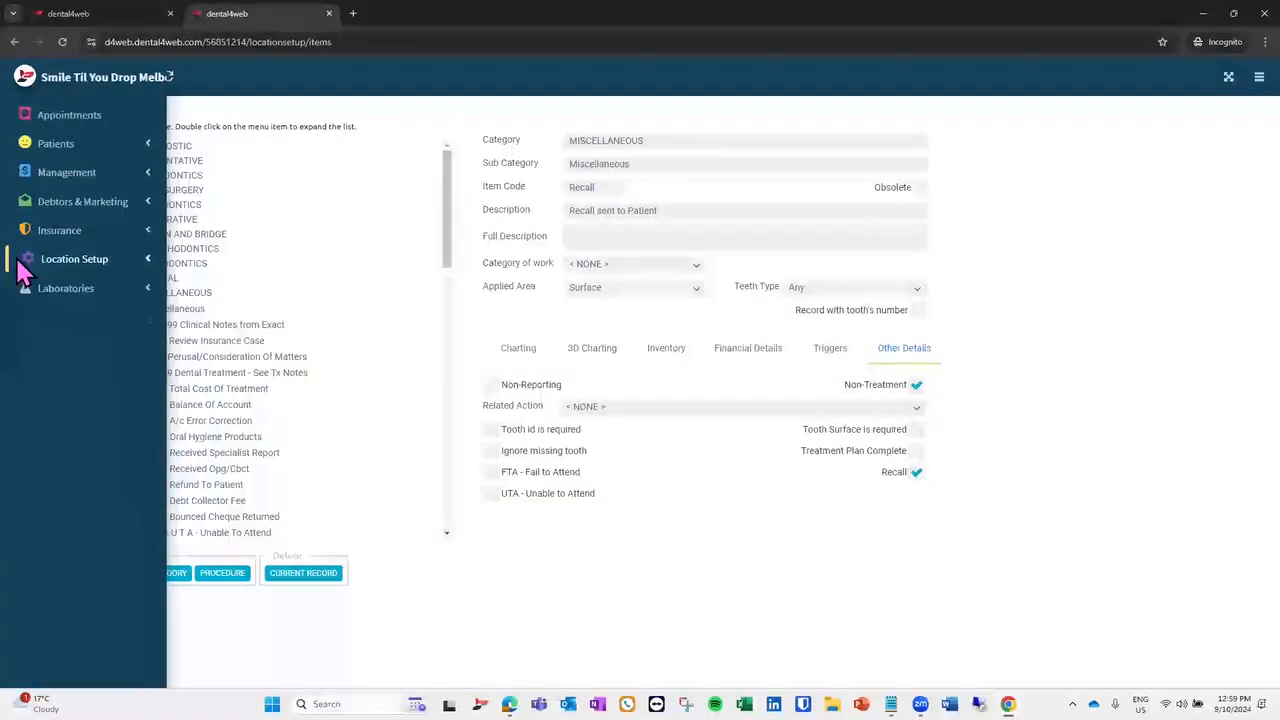
click(75, 175)
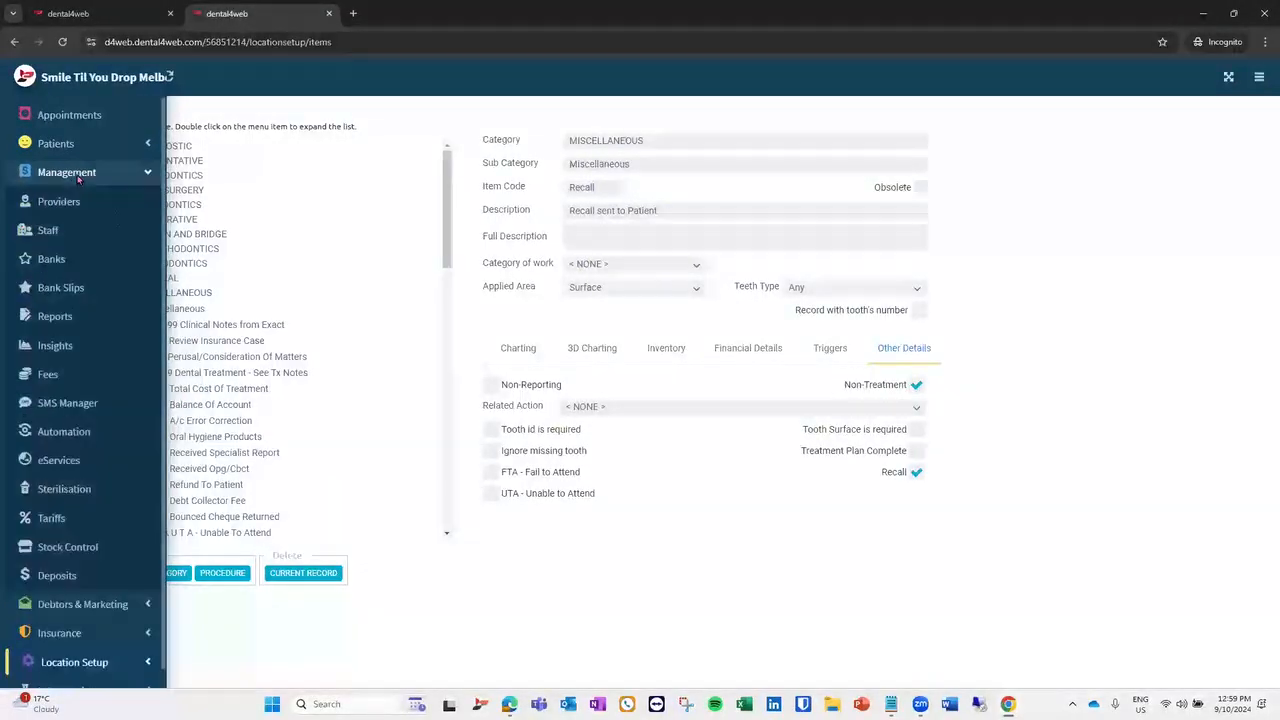
click(72, 433)
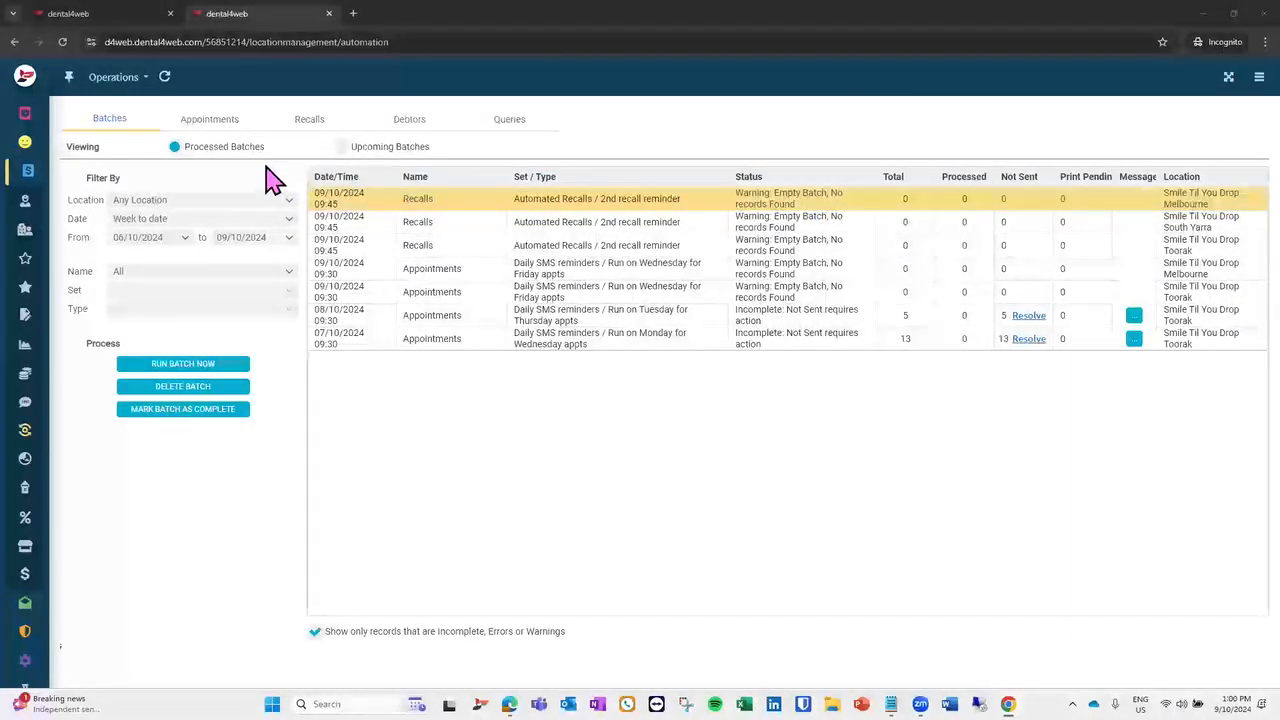
Show the upcoming batches filtered to Recalls for the Next 30 Days.
click(342, 149)
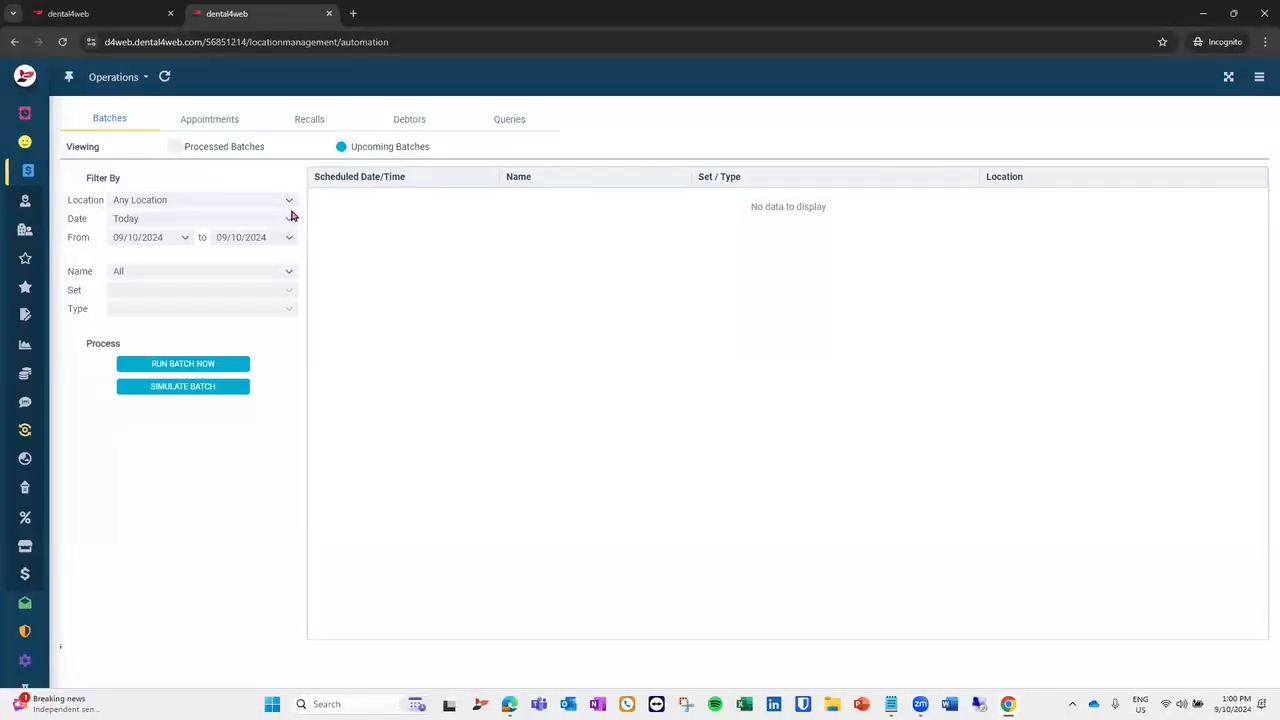
click(288, 272)
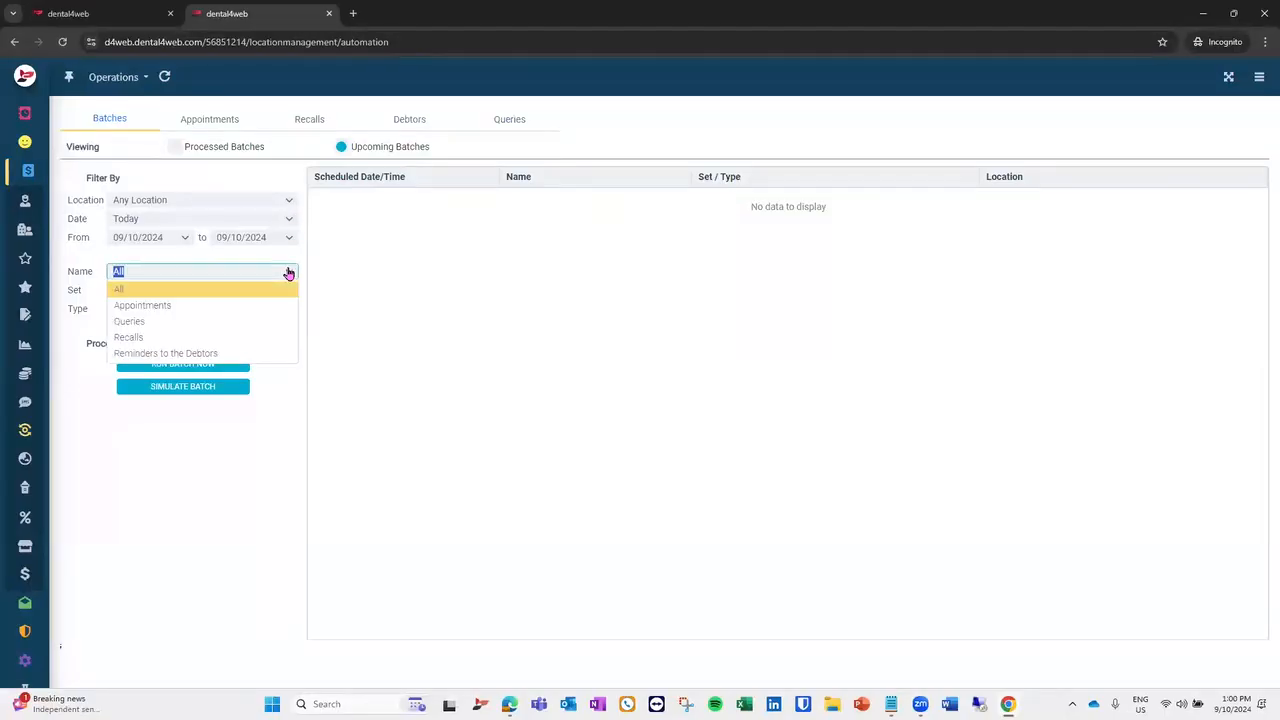
click(160, 337)
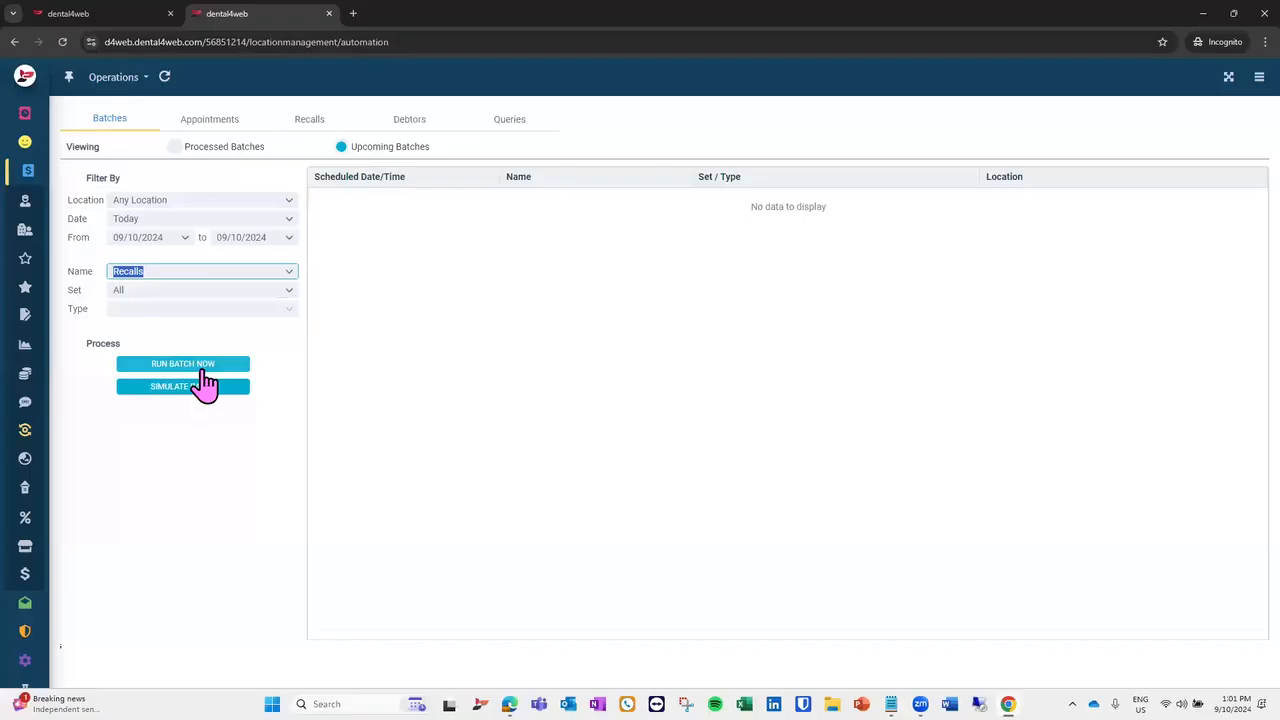
click(216, 388)
click(648, 404)
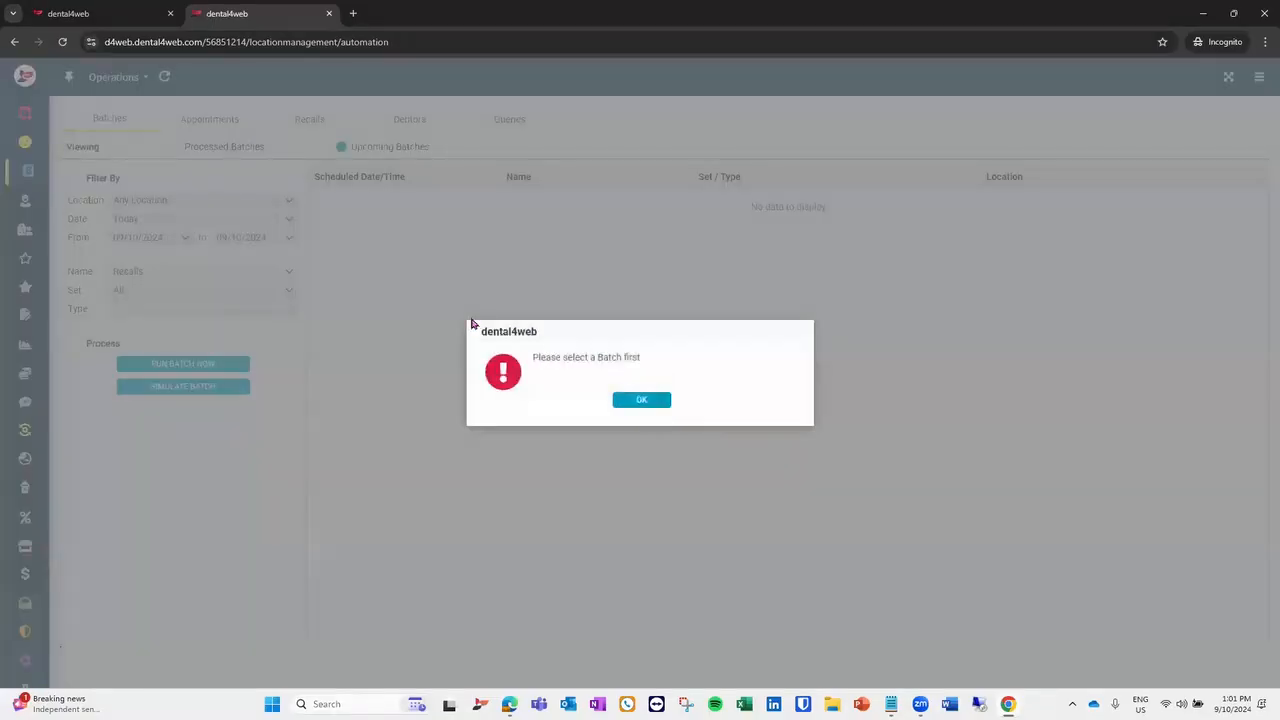
click(287, 228)
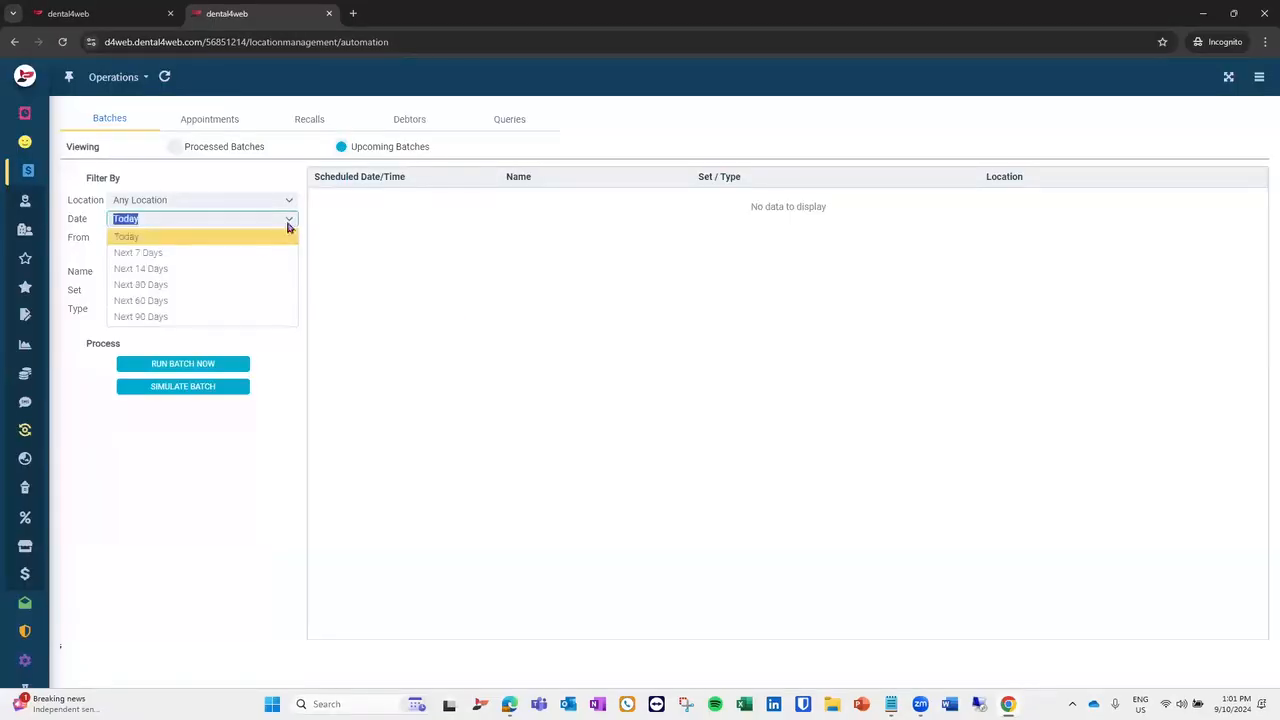
click(182, 289)
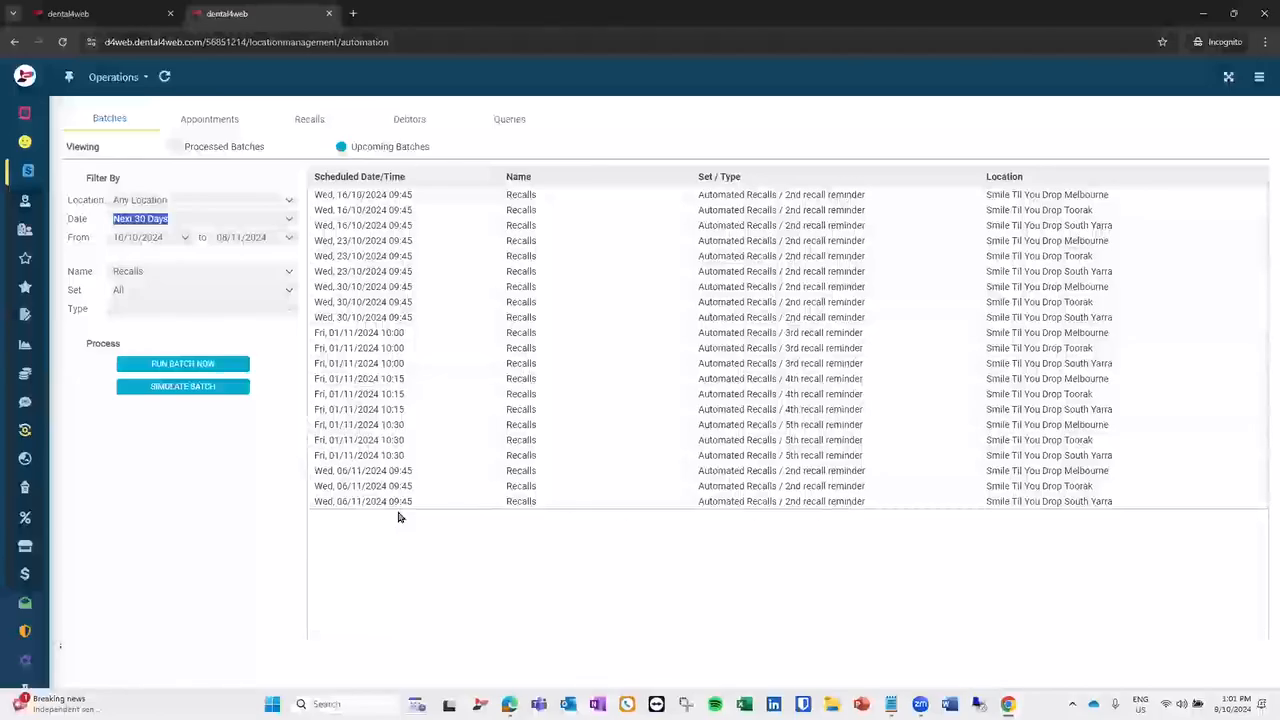
Simulate the 16/10/2024 09:45 2nd recall reminder batch for Smile Til You Drop Melbourne, and return to the processed batches.
click(422, 197)
click(230, 390)
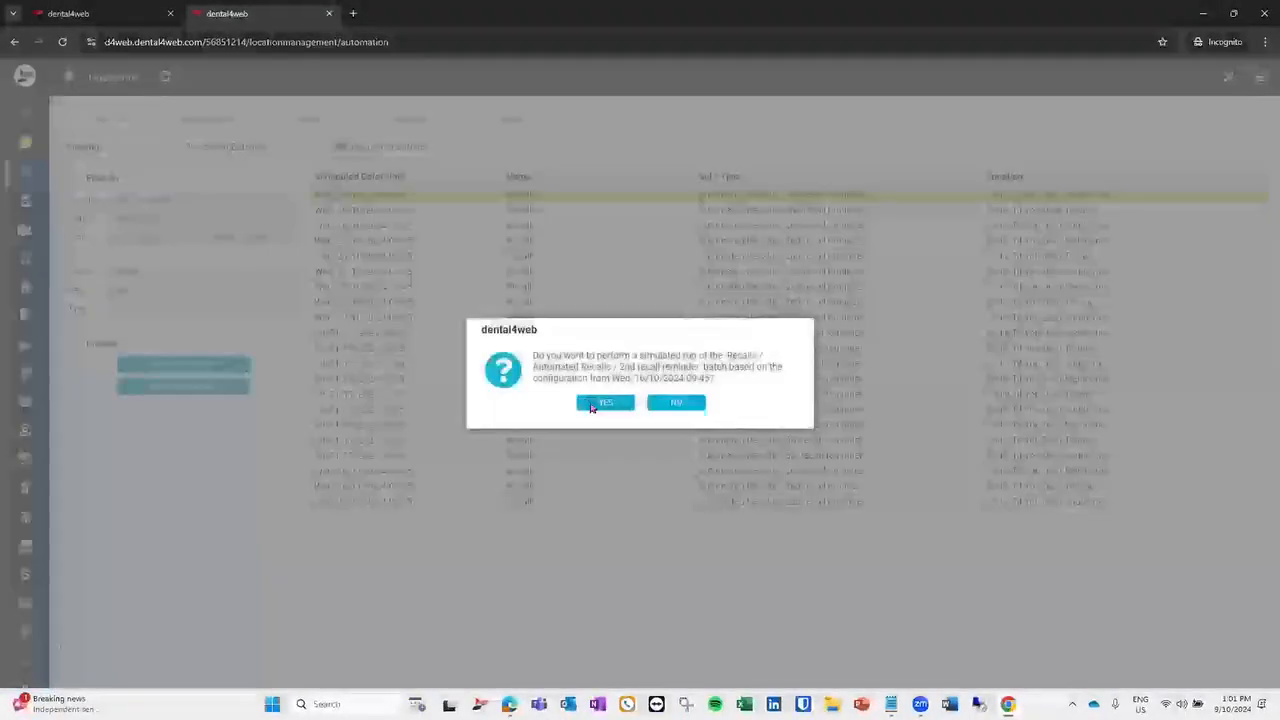
click(605, 403)
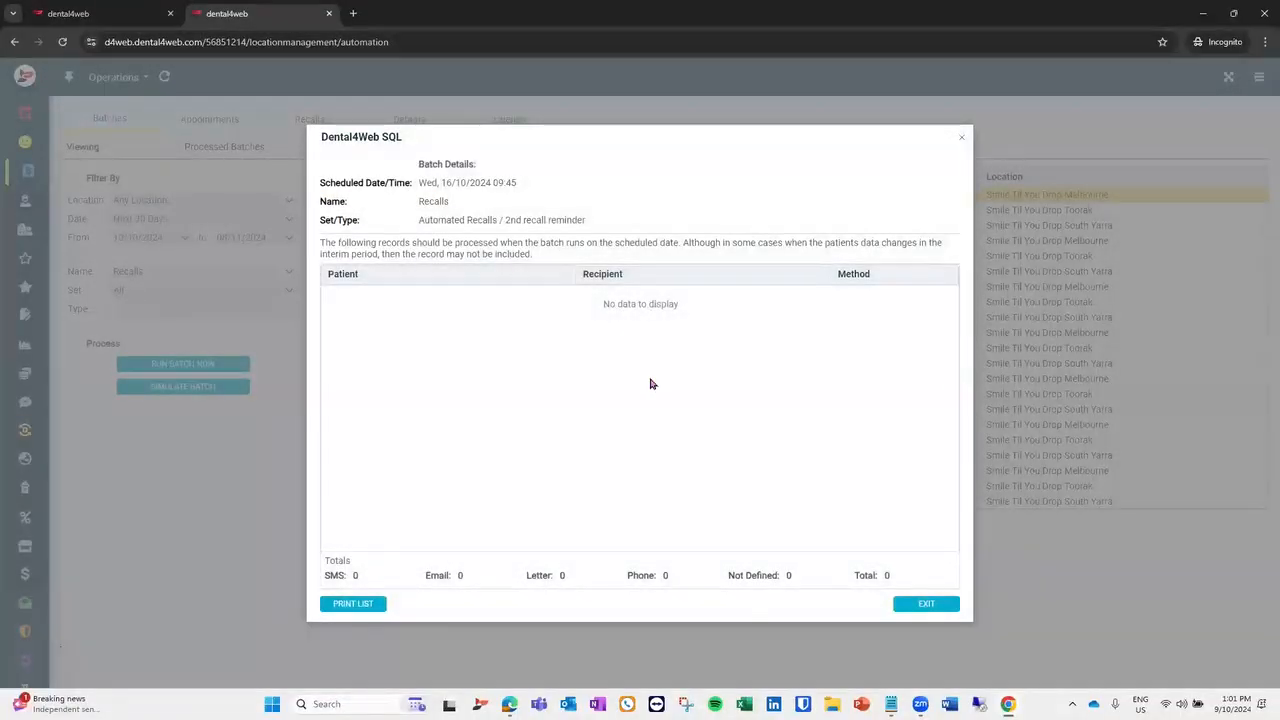
click(957, 145)
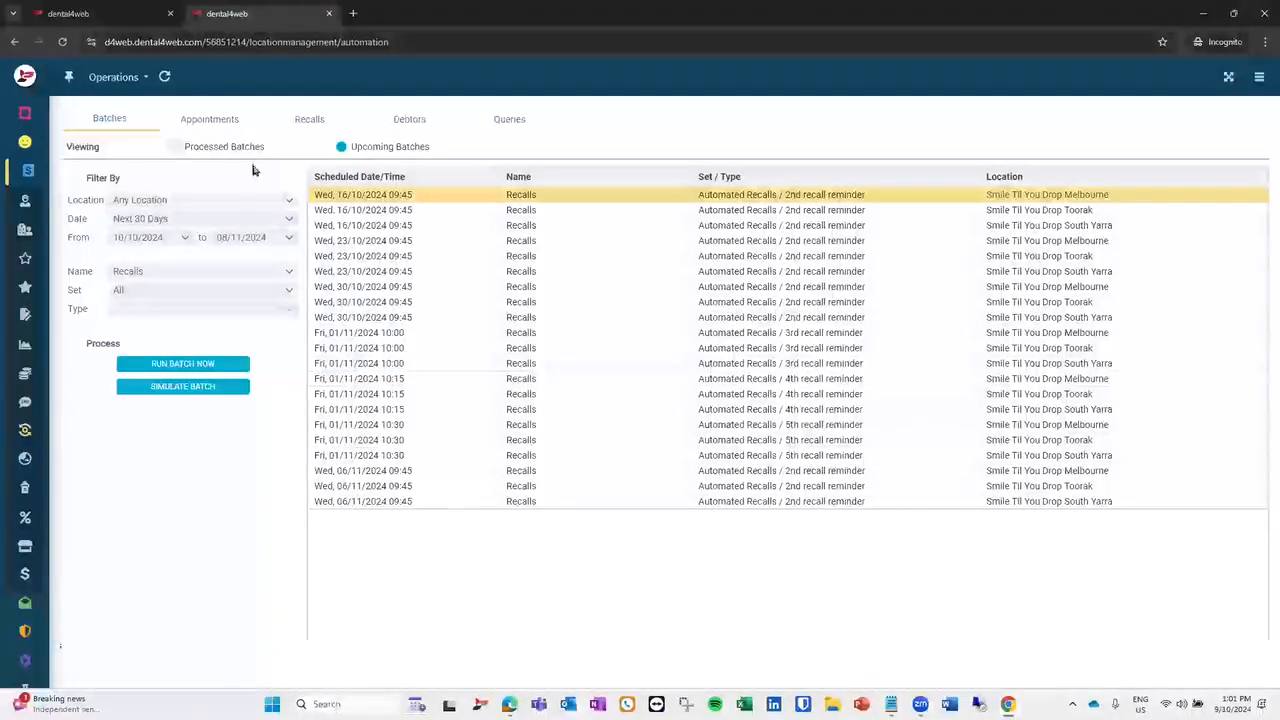
click(175, 147)
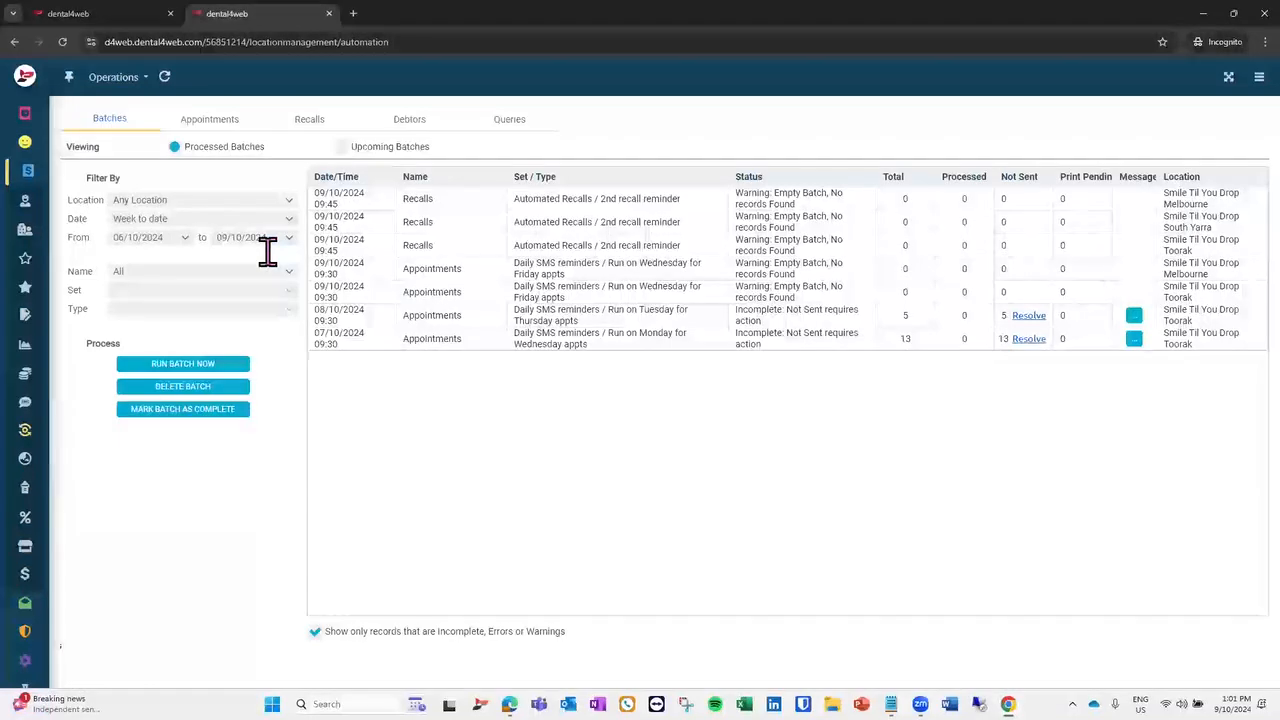